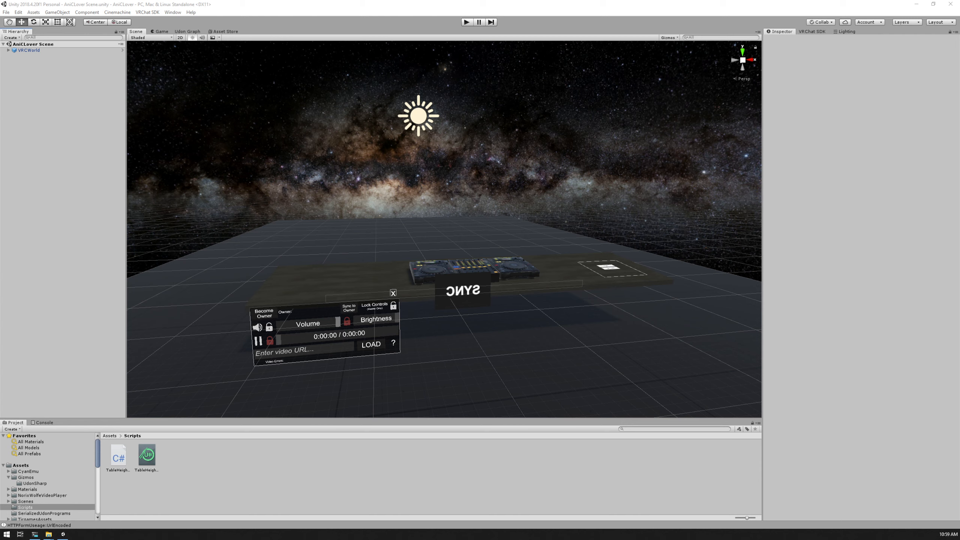
Frame the DJ table in the scene, expand VRCWorld and DJ Table, and inspect the DJ Table object's components
key("alt+Tab")
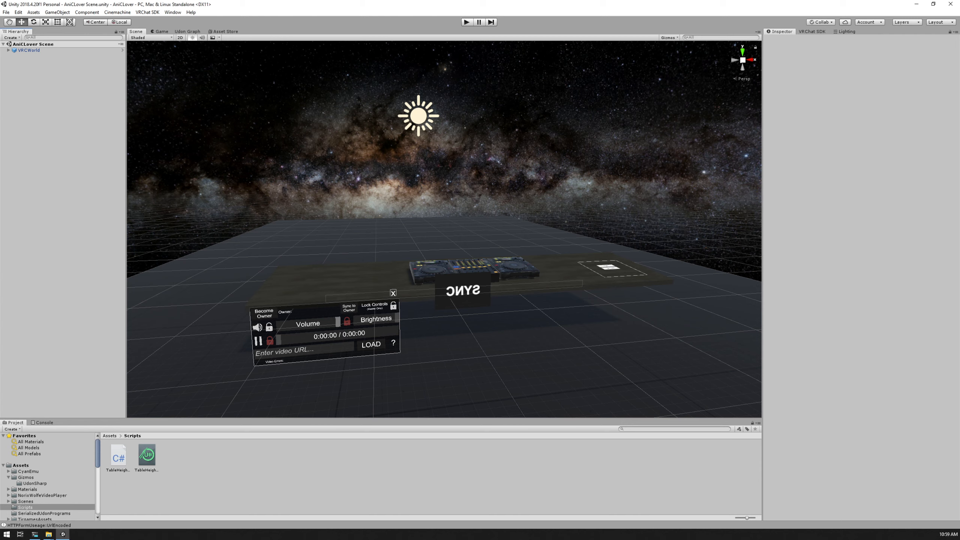
scroll(444, 229, "up", 5)
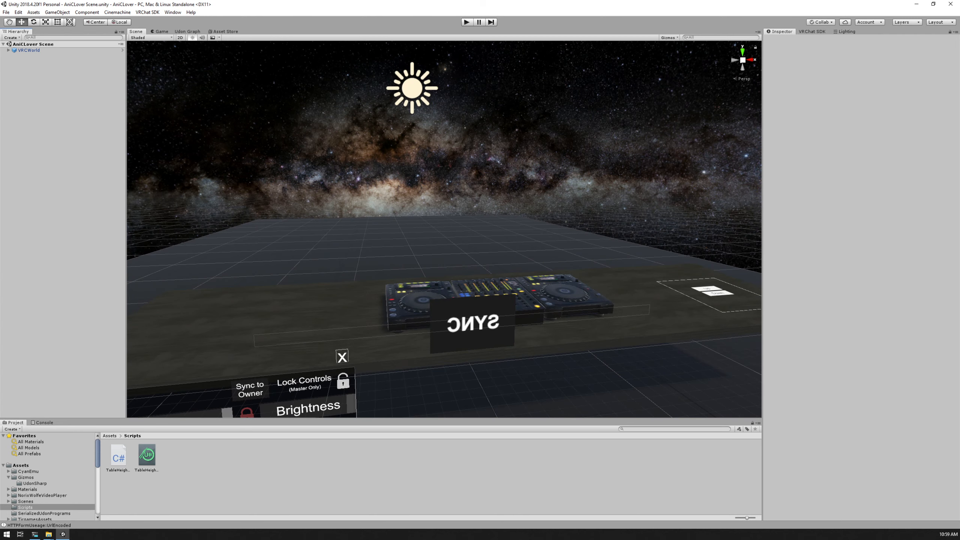
left_click_drag(444, 229, 442, 281, "alt")
middle_click_drag(442, 282, 338, 216)
mouse_move(378, 227)
left_mouse_down("alt")
mouse_move(510, 217)
mouse_move(627, 154)
mouse_move(423, 179)
mouse_move(373, 244)
left_mouse_up("alt")
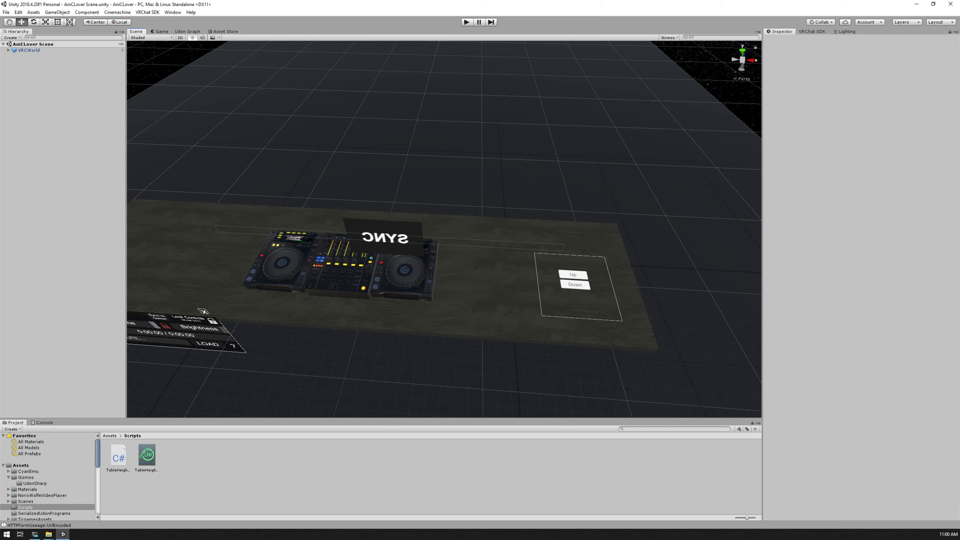
left_click(8, 50)
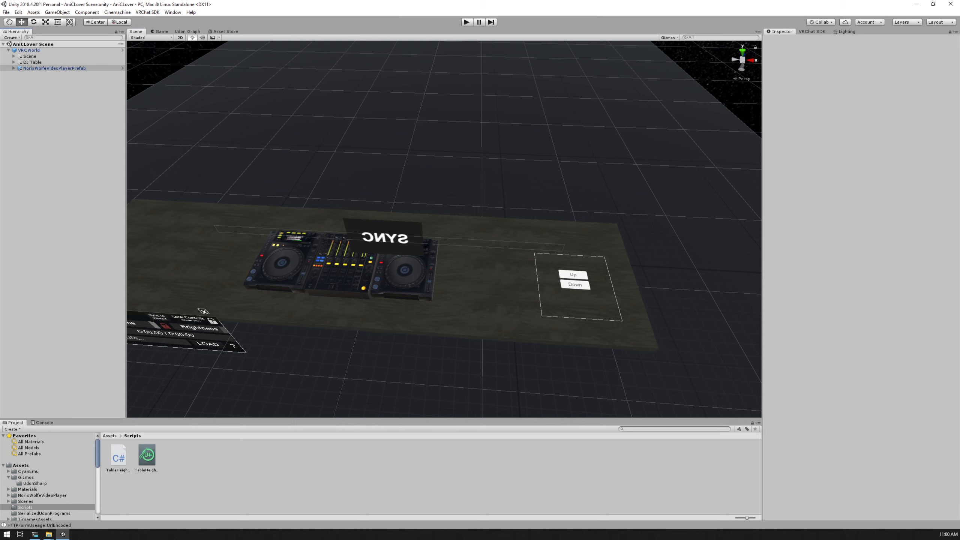
left_click(13, 62)
left_click(32, 62)
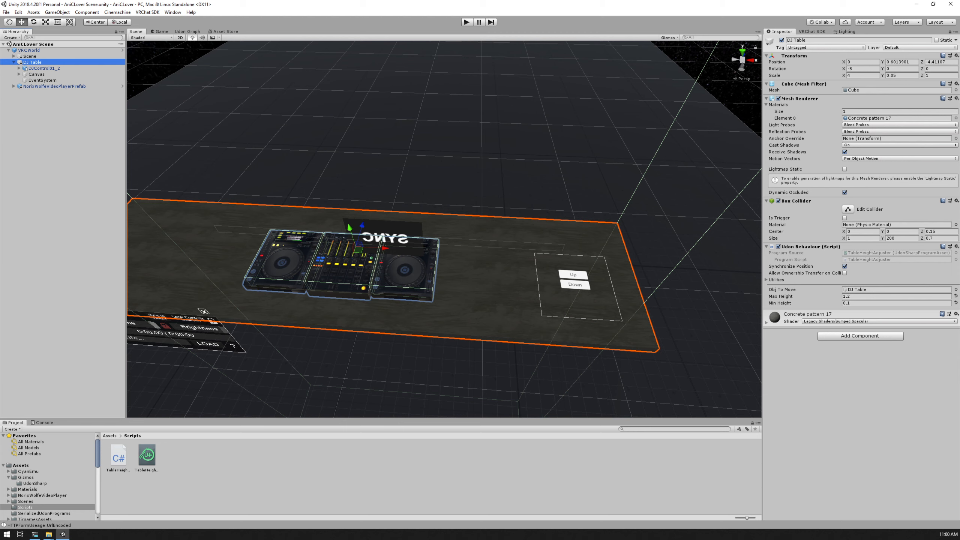
Open the TableHeightAdjuster C# script in Visual Studio and look through its code
left_click(118, 455)
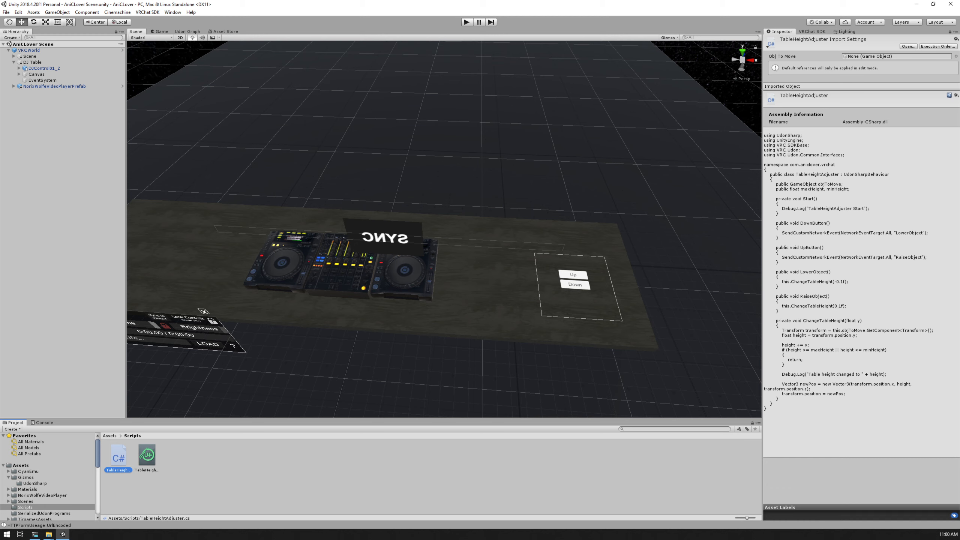
double_click(118, 456)
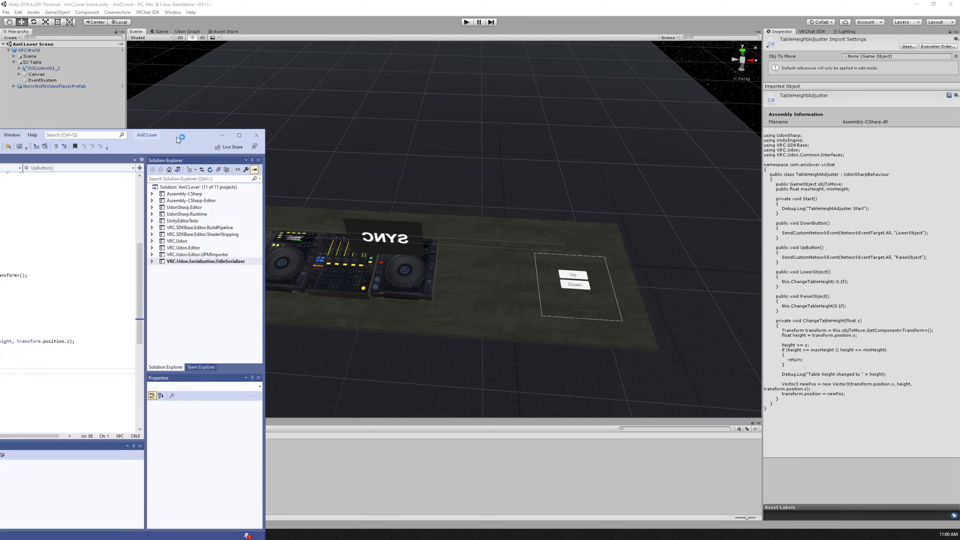
scroll(604, 265, "up", 9)
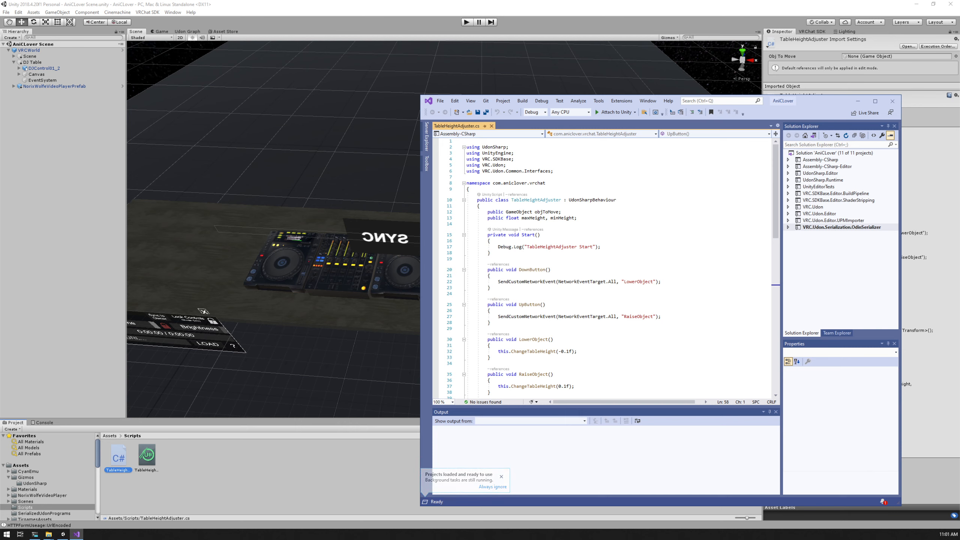
scroll(605, 265, "down", 10)
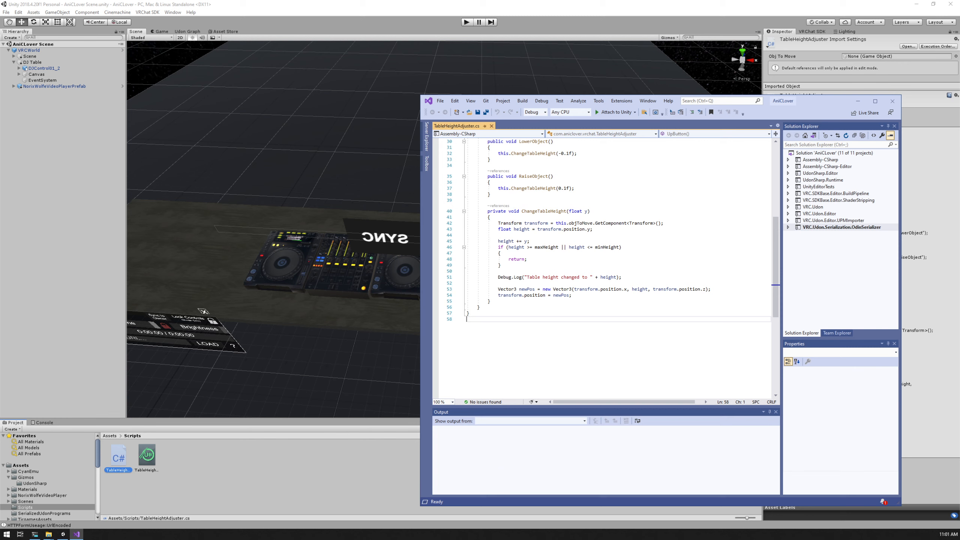
scroll(605, 265, "up", 8)
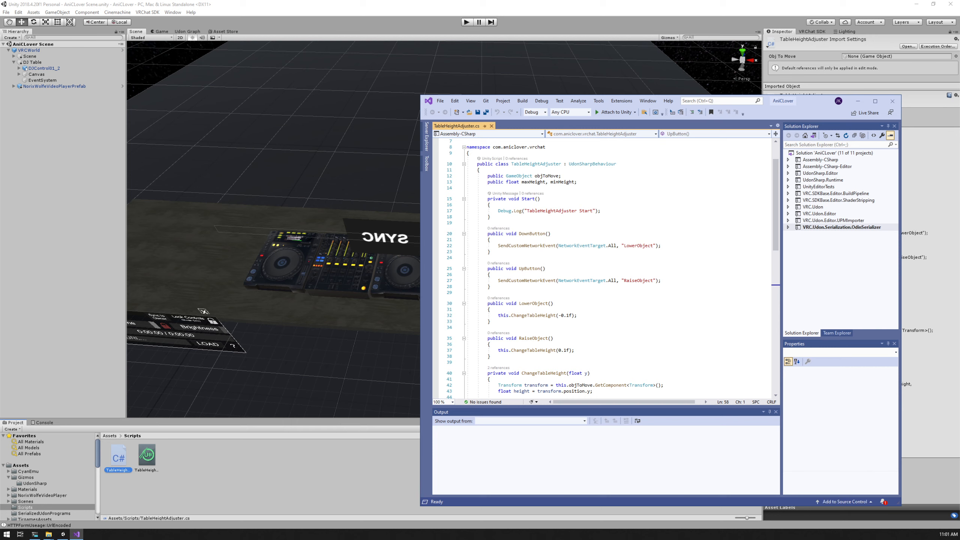
scroll(605, 264, "down", 5)
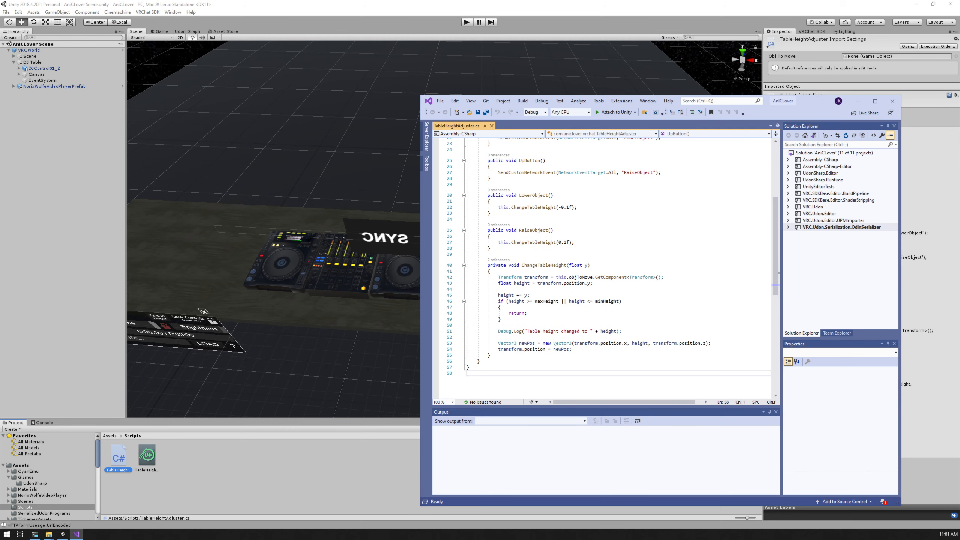
Examine the ChangeTableHeight method and how RaiseObject and LowerObject relate to it
left_click_drag(487, 264, 491, 355)
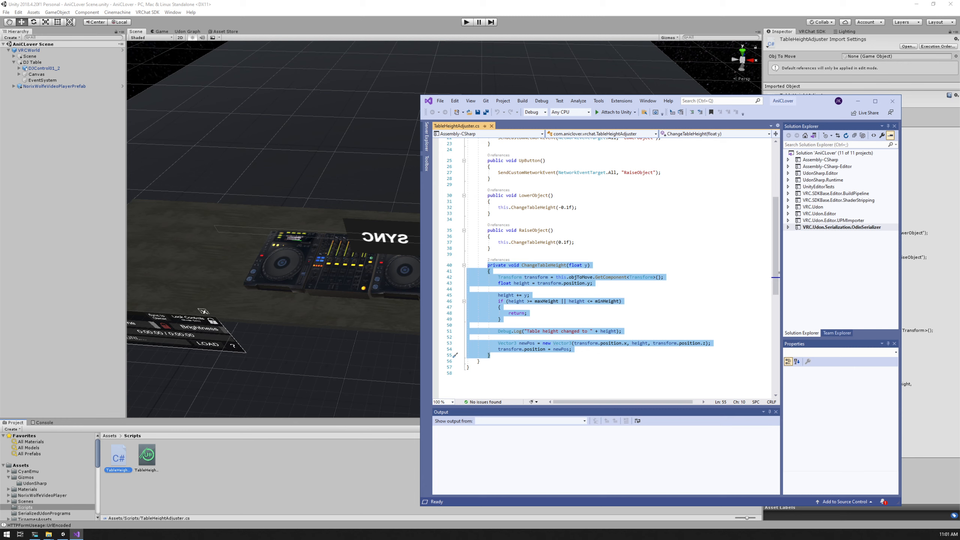
scroll(605, 265, "up", 4)
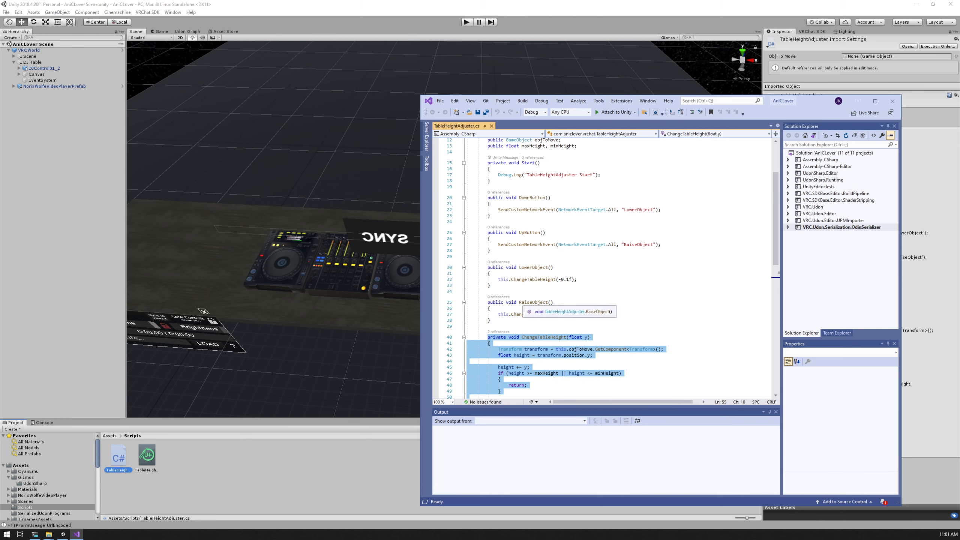
left_click(533, 302)
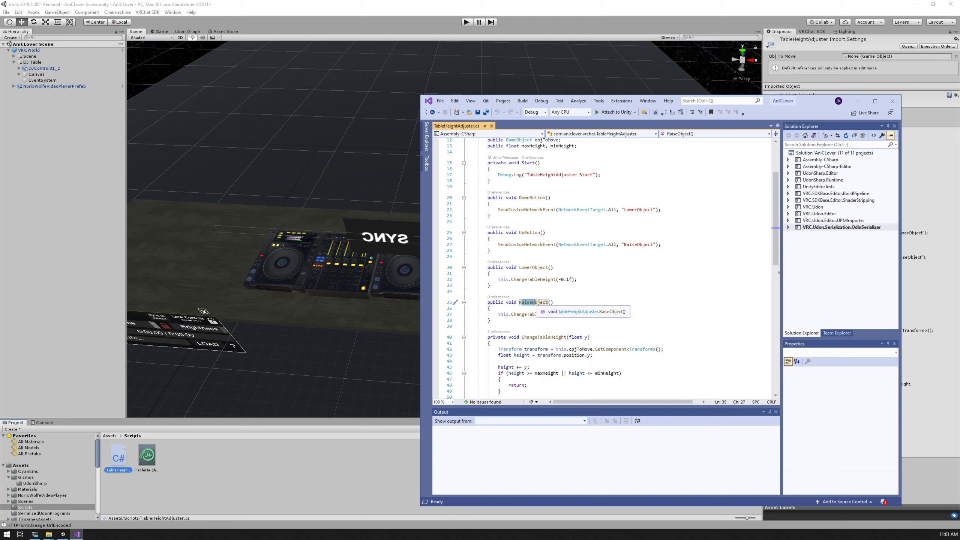
left_click_drag(522, 336, 550, 349)
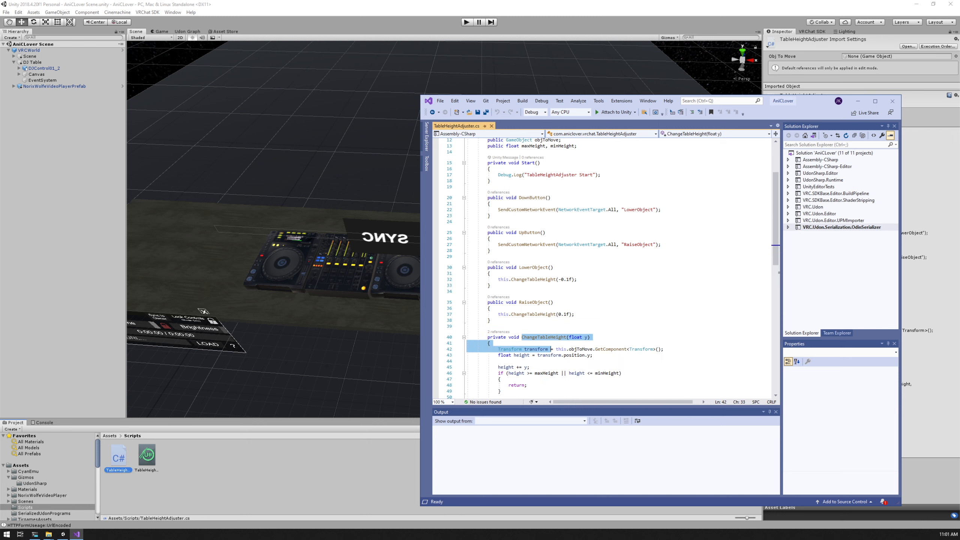
left_click(538, 336)
double_click(537, 336)
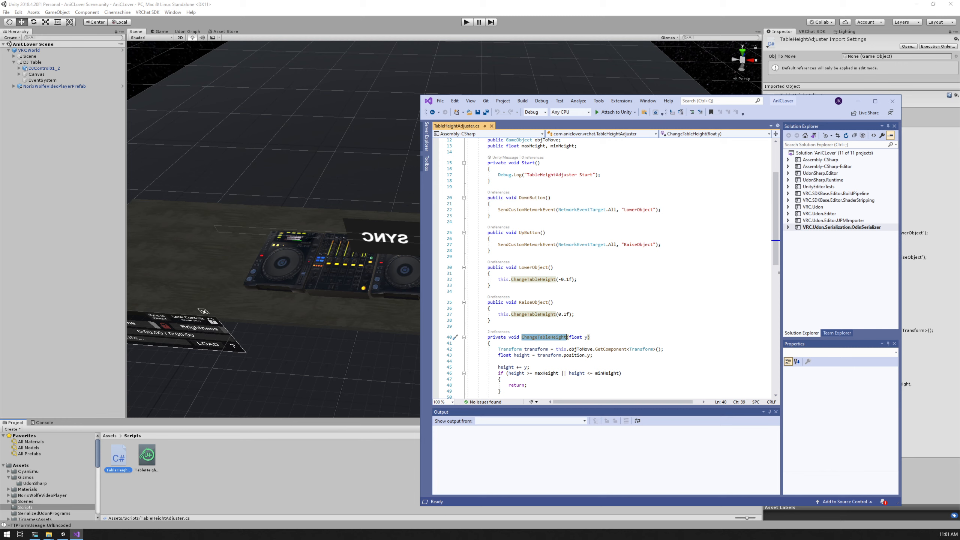
left_click_drag(519, 267, 531, 267)
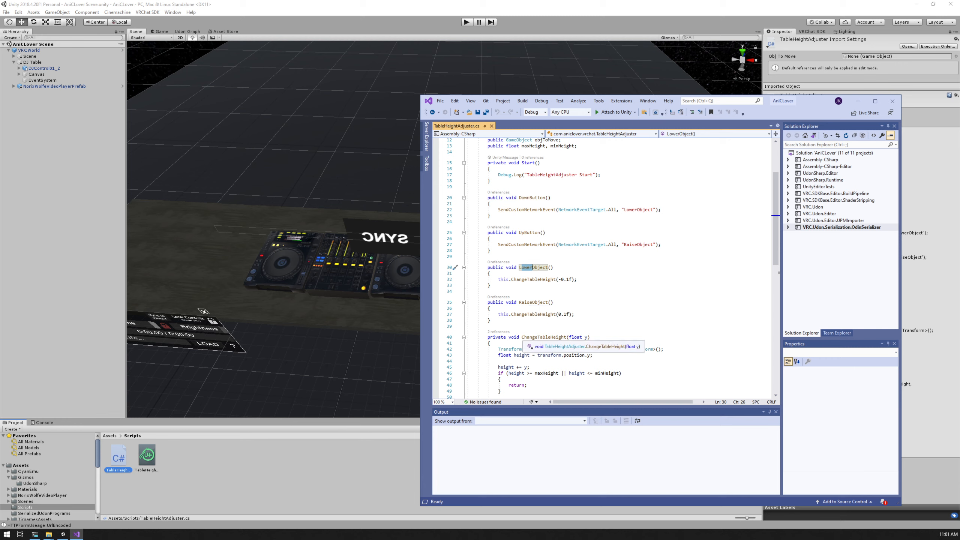
left_click(498, 361)
scroll(605, 265, "down", 3)
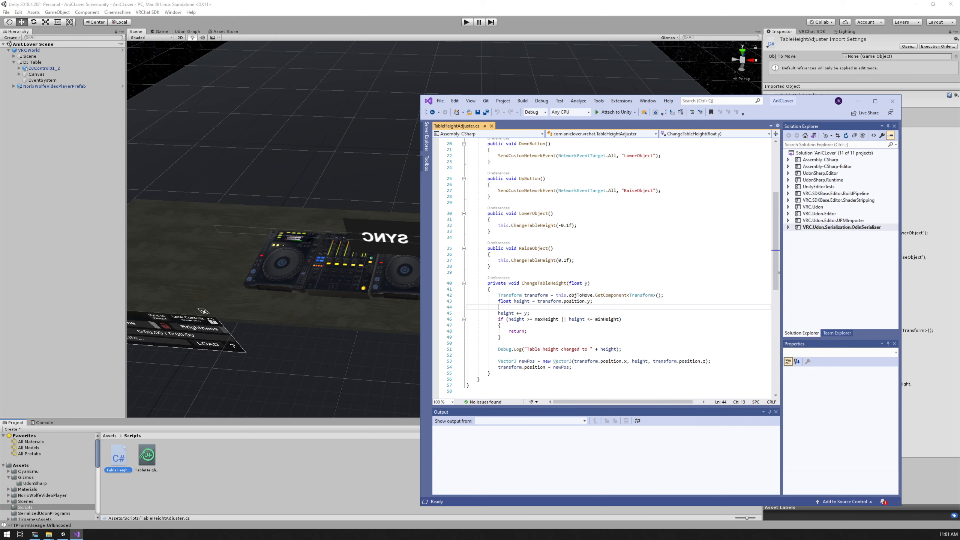
Examine the public UpButton and DownButton methods of the TableHeightAdjuster class
scroll(604, 265, "up", 2)
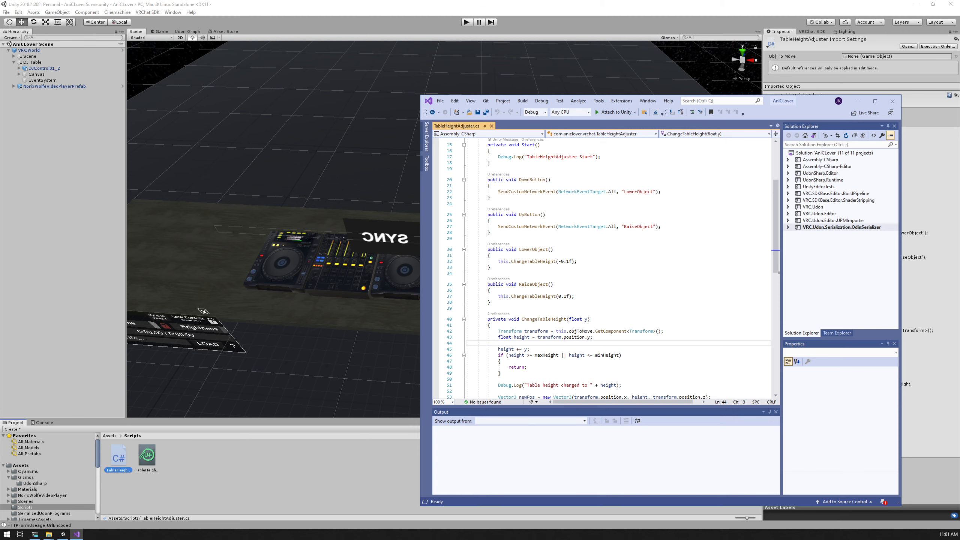
scroll(612, 268, "up", 1)
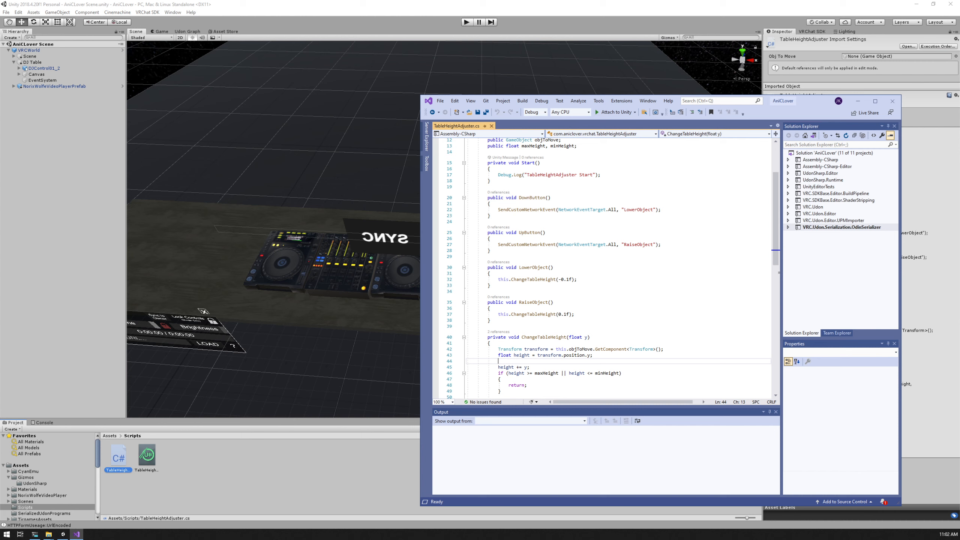
scroll(548, 329, "up", 1)
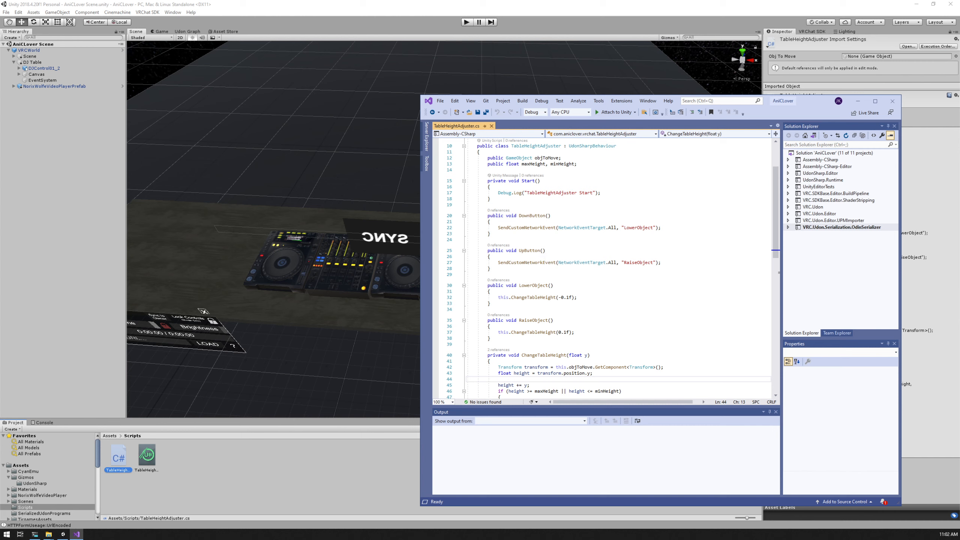
left_click_drag(545, 251, 509, 250)
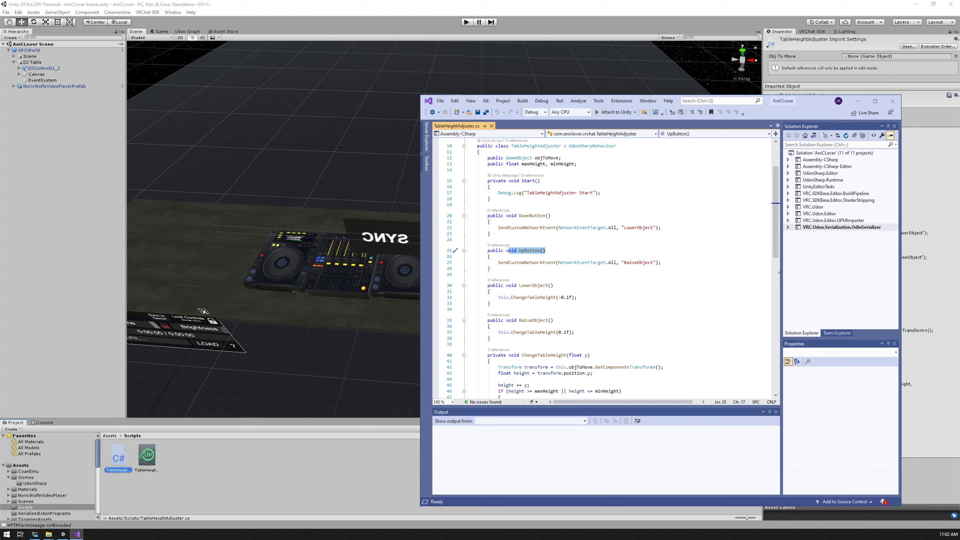
double_click(527, 250)
double_click(489, 222)
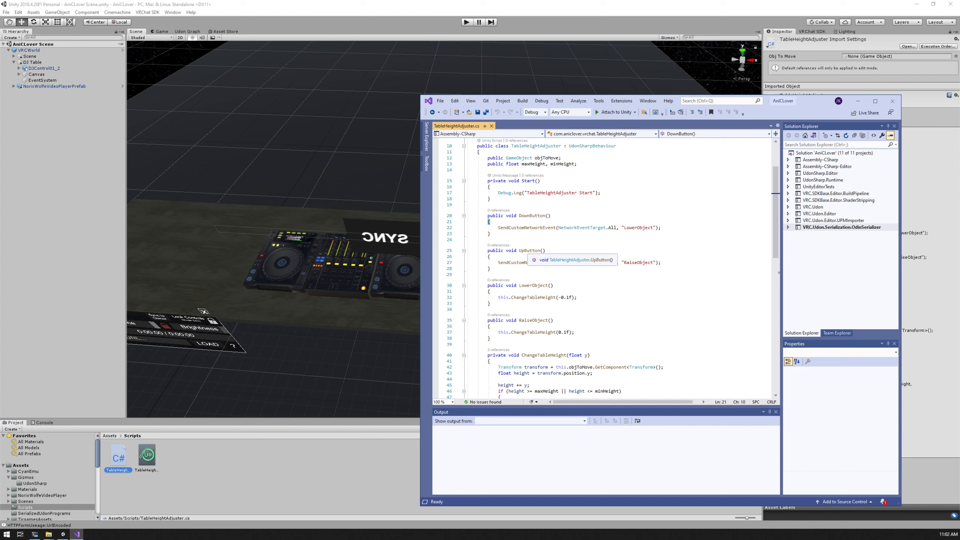
left_click(527, 216)
double_click(527, 216)
double_click(529, 251)
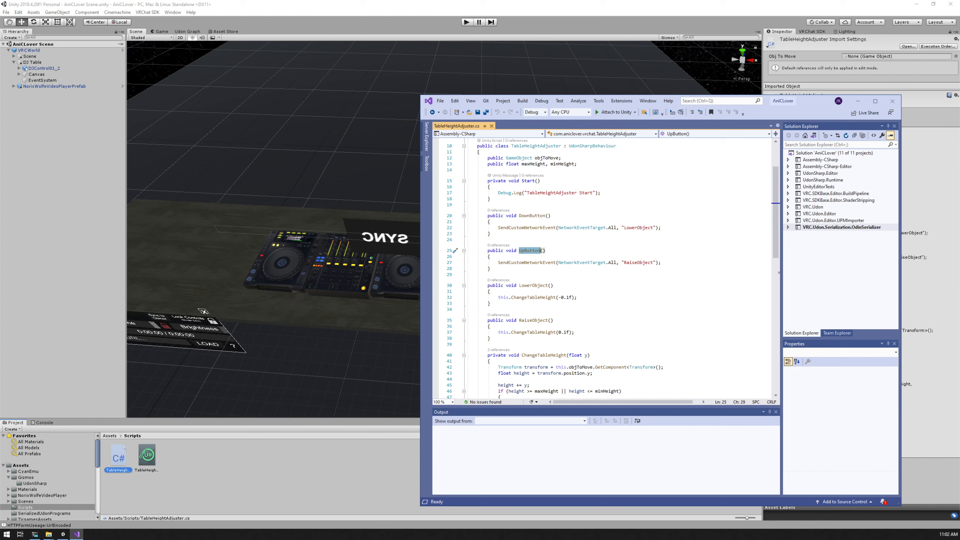
scroll(613, 268, "down", 1)
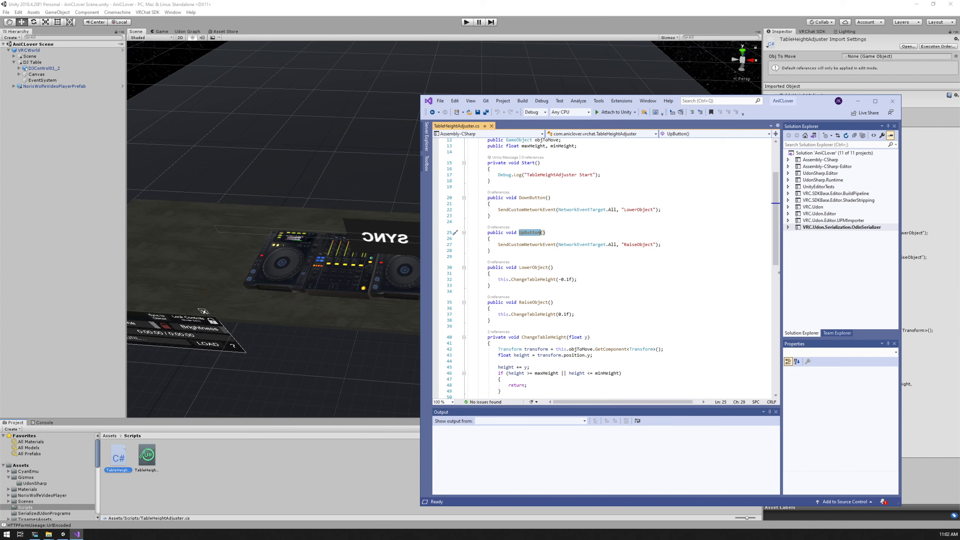
Trace the RaiseObject event name in UpButton to the RaiseObject and LowerObject methods and their ChangeTableHeight calls
double_click(638, 244)
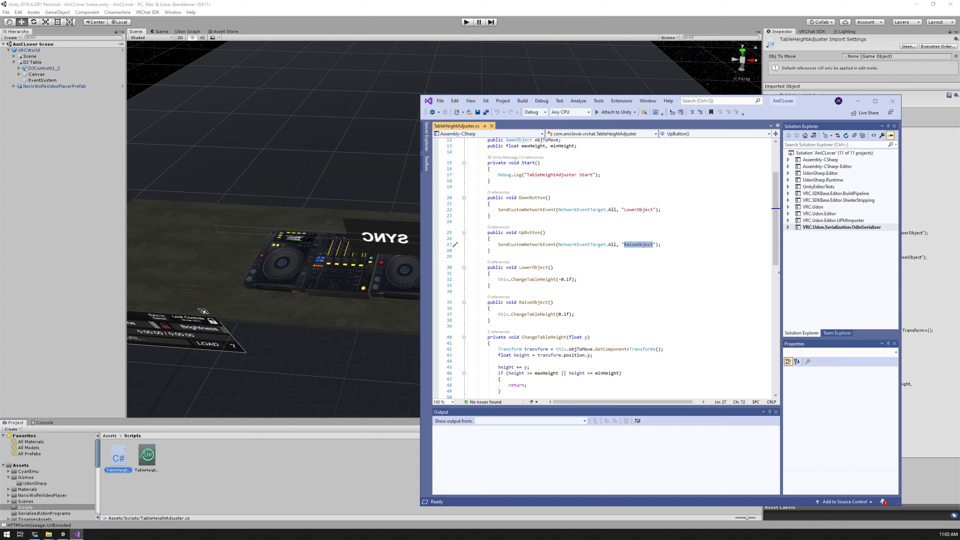
left_click_drag(498, 315, 539, 314)
left_click(545, 314)
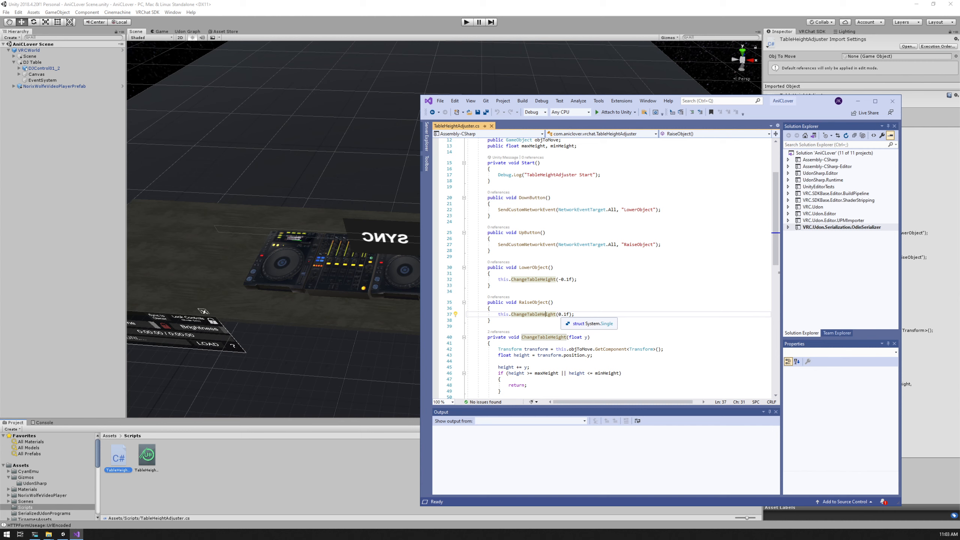
left_click(488, 291)
left_click(554, 302)
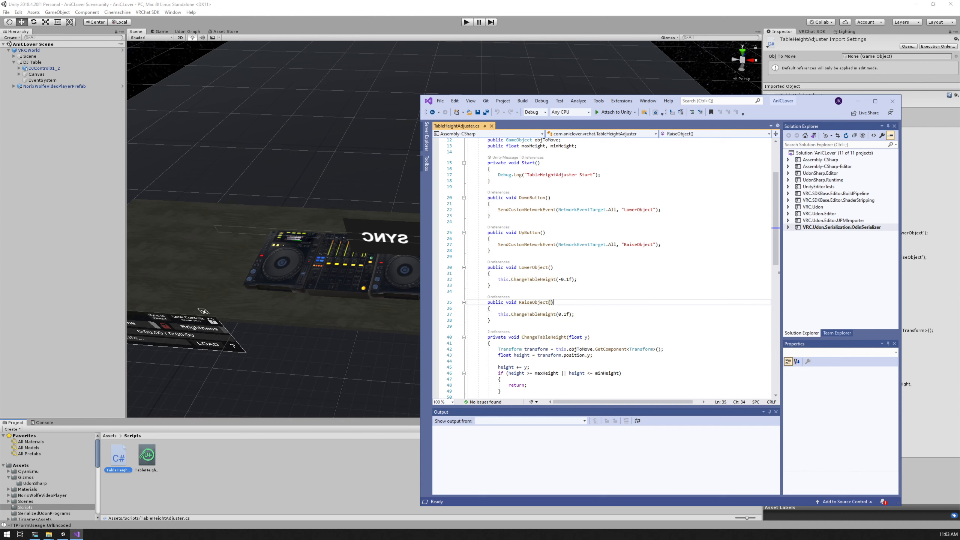
left_click(575, 314)
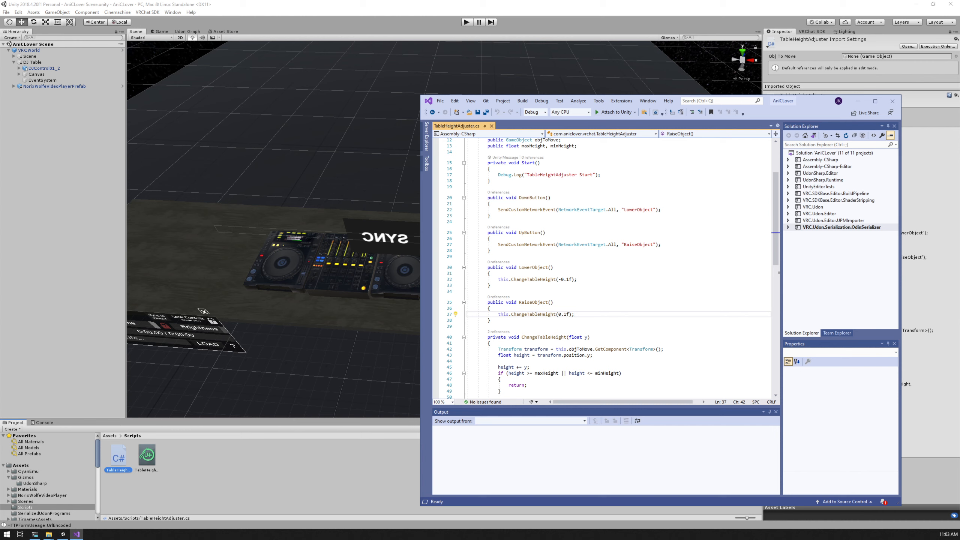
left_click_drag(511, 268, 564, 314)
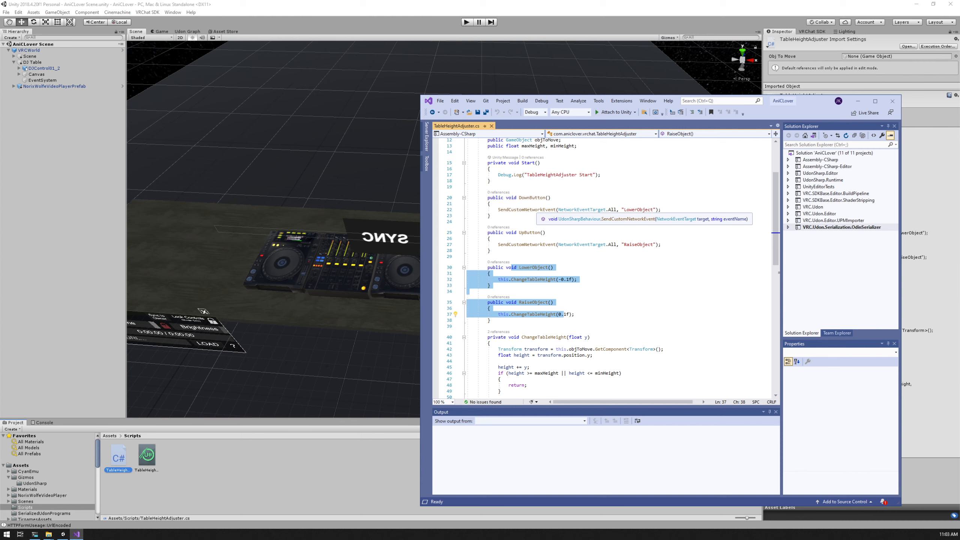
Review the SendCustomNetworkEvent calls in UpButton and DownButton against the rest of the script
double_click(546, 244)
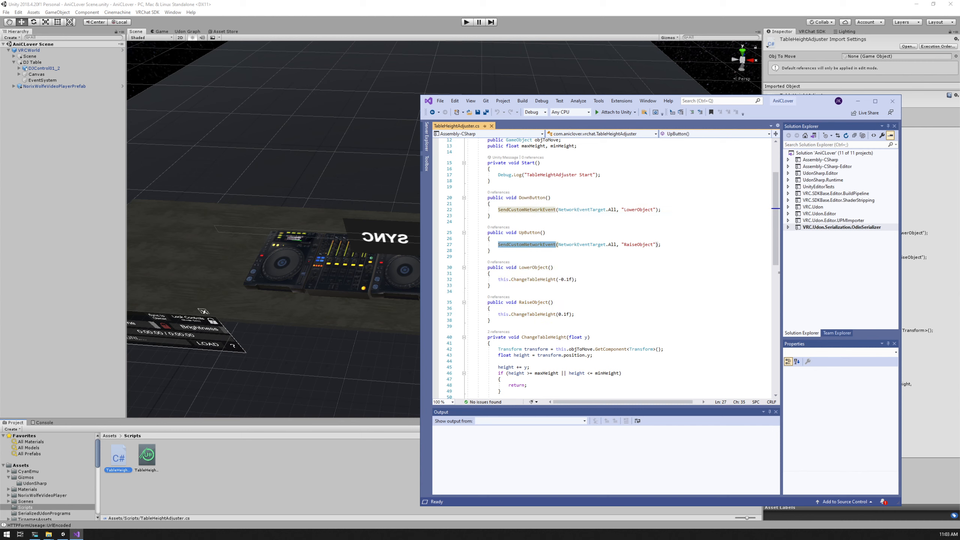
double_click(539, 210)
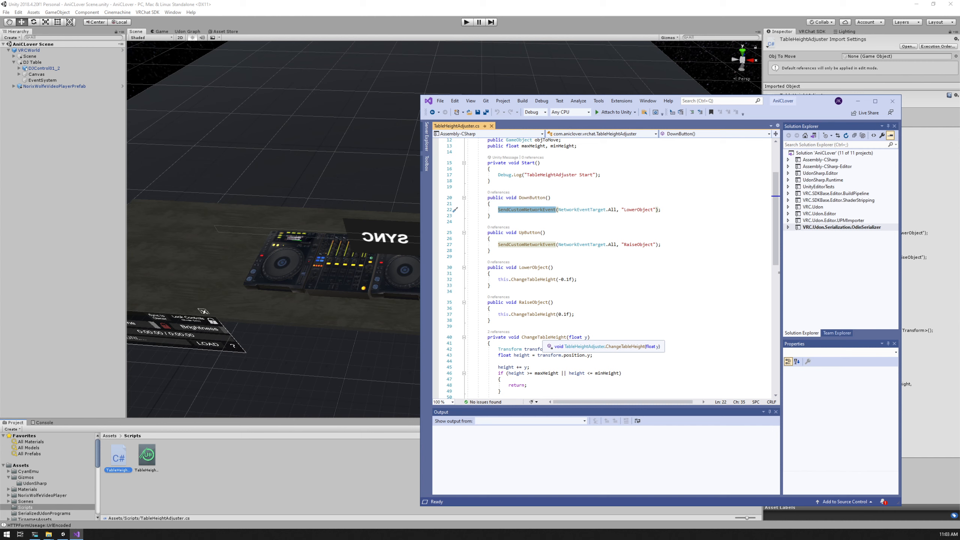
scroll(605, 269, "down", 3)
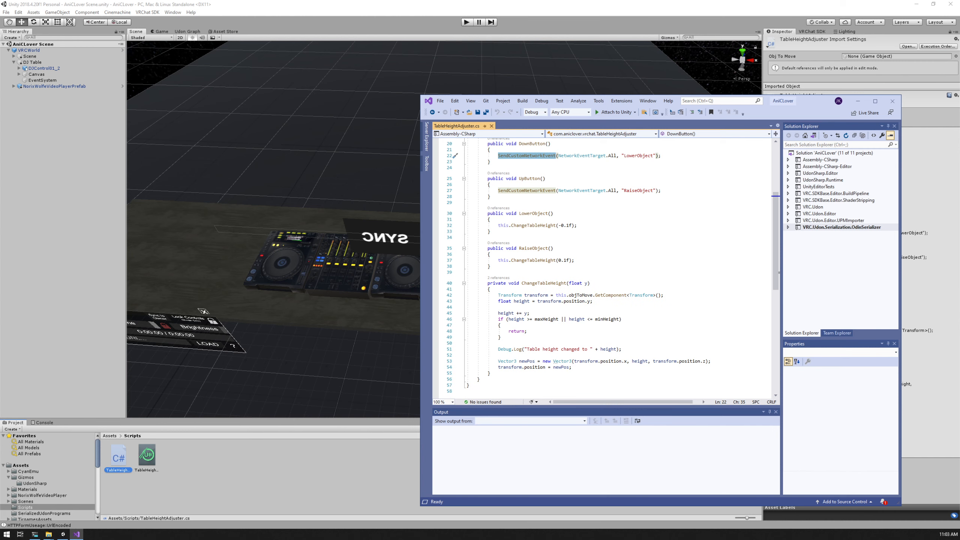
scroll(605, 268, "up", 7)
scroll(605, 268, "down", 7)
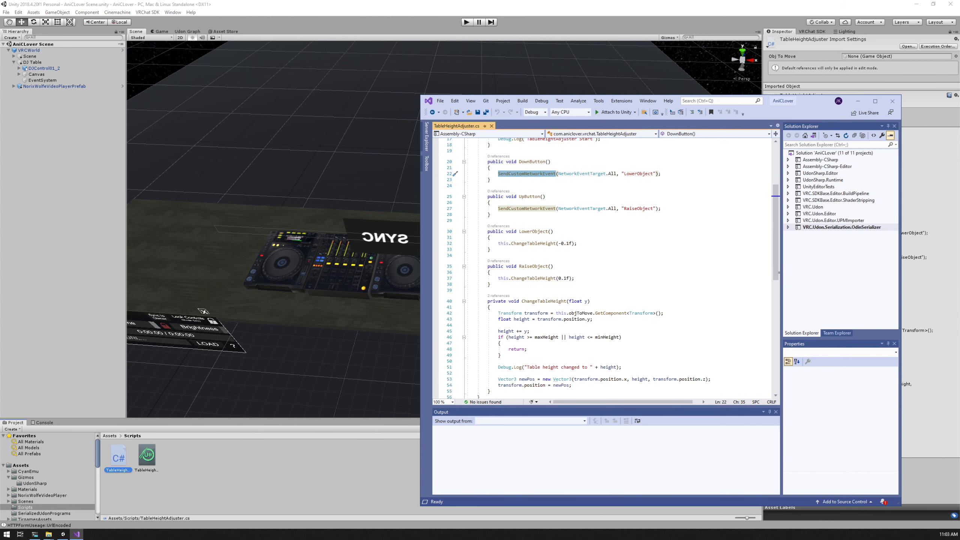
scroll(605, 269, "up", 4)
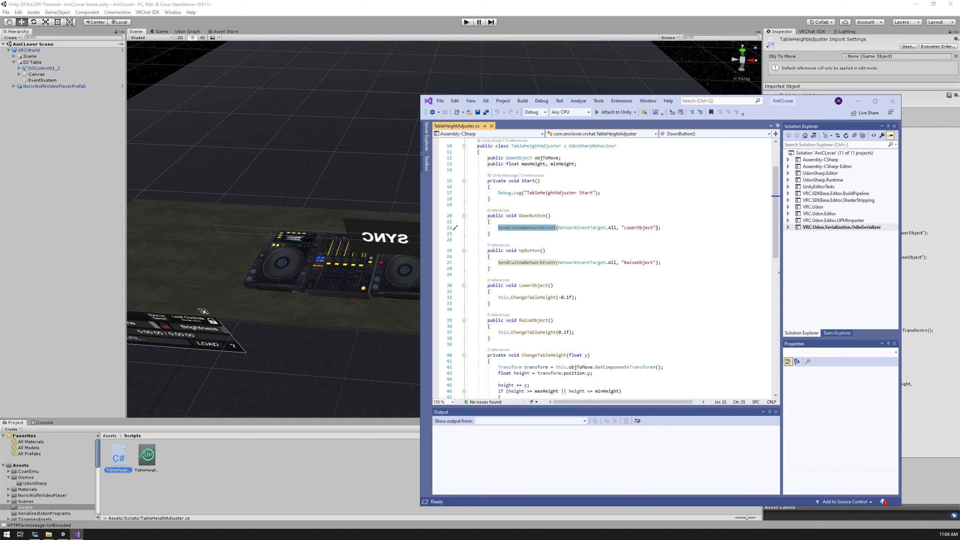
Switch to Unity and examine the DJ Table's Box Collider outline and Udon Behaviour settings against the surrounding scene
key("alt+Tab")
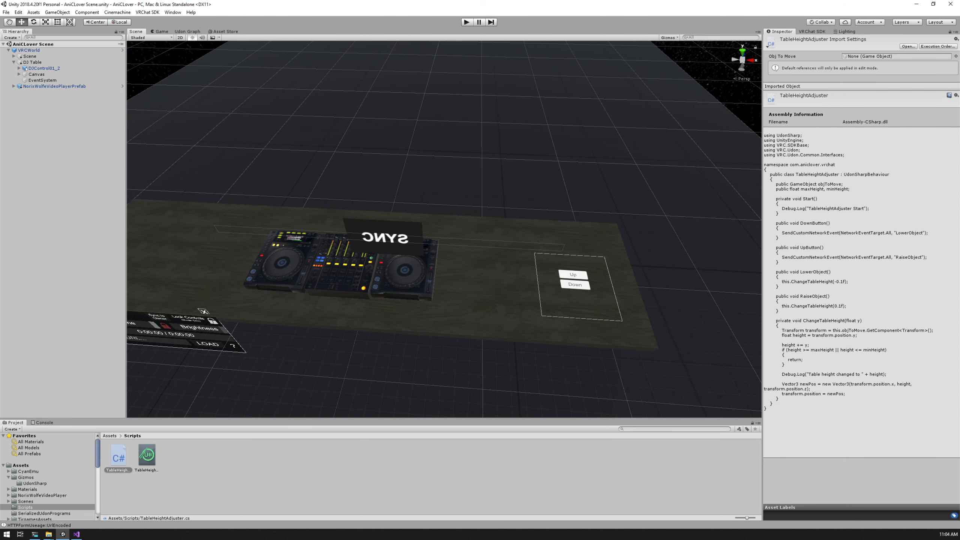
left_click(33, 62)
left_click(488, 288)
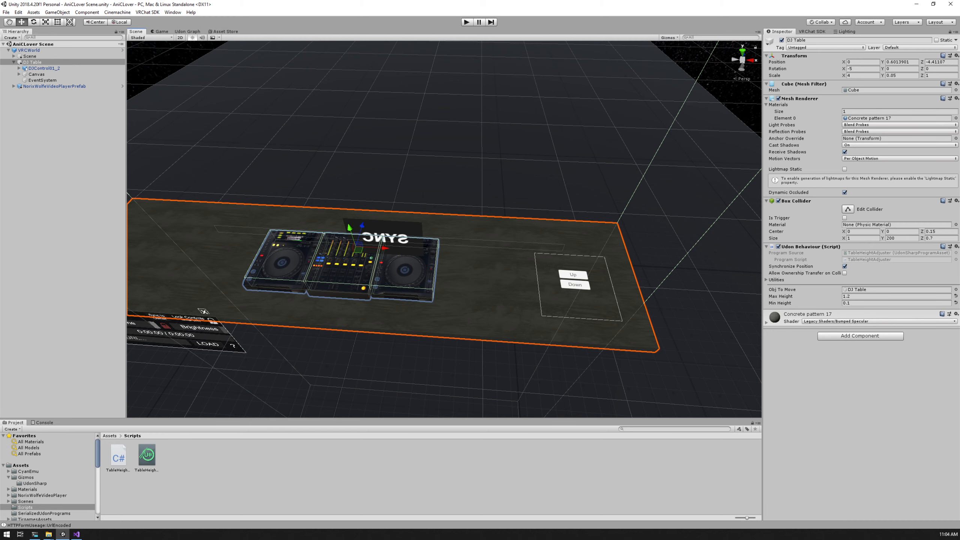
left_click_drag(487, 287, 650, 223, "alt")
scroll(650, 223, "down", 10)
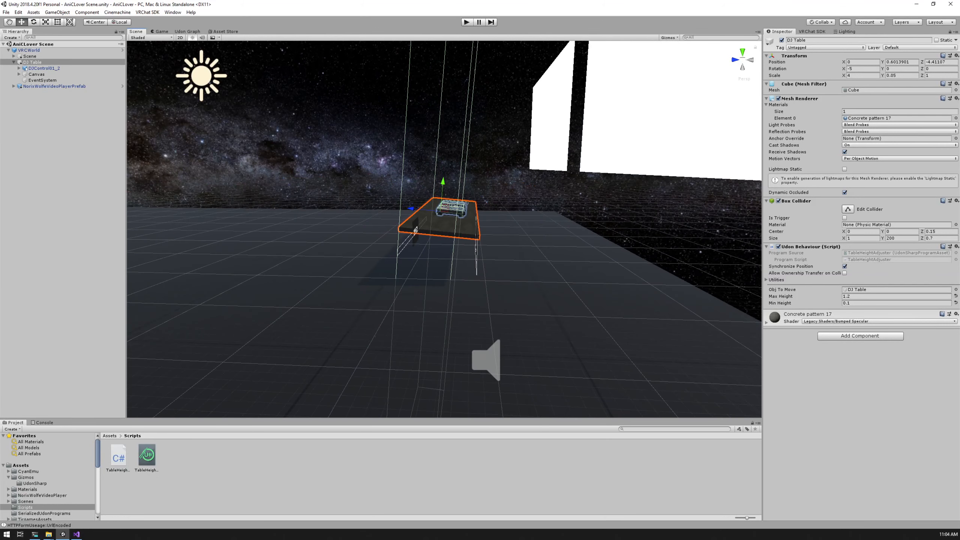
scroll(444, 229, "down", 3)
left_click(487, 295)
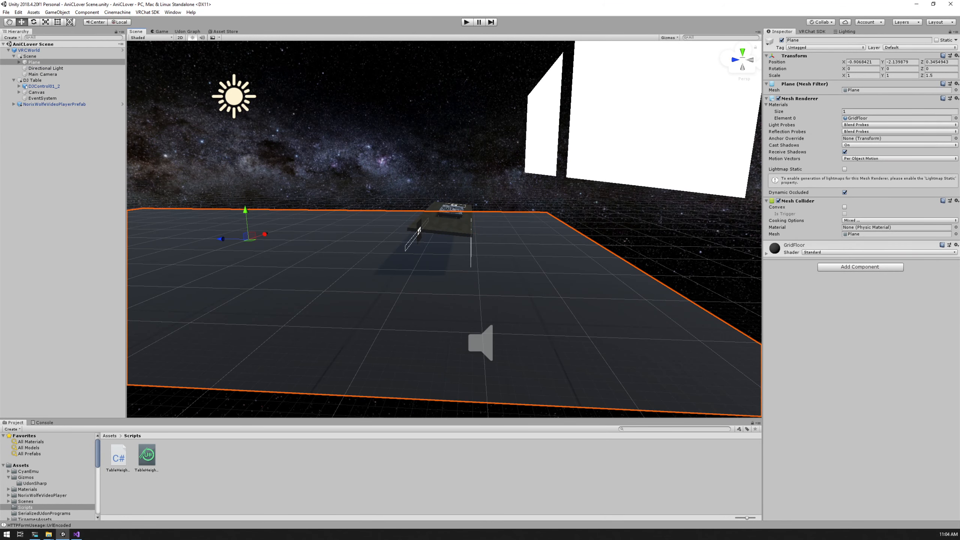
left_click(419, 230)
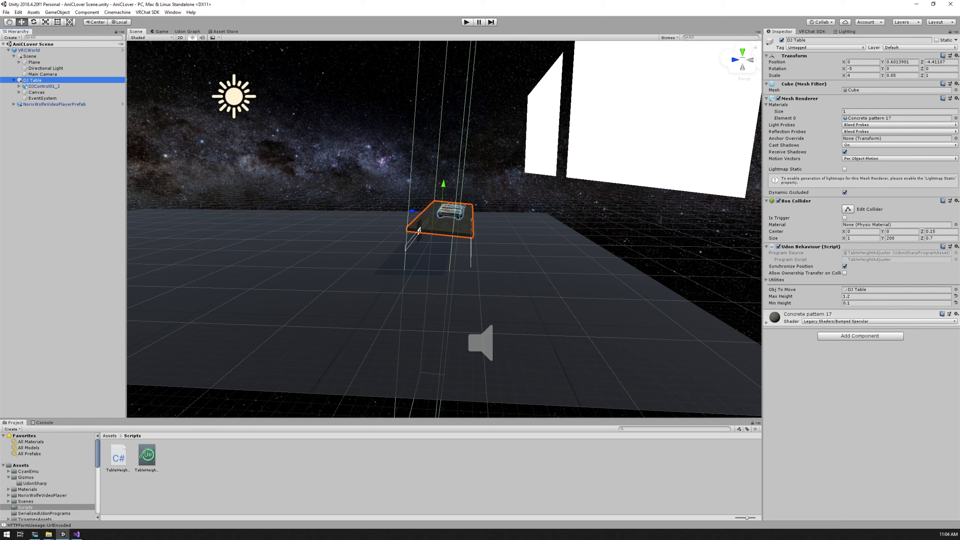
key("alt")
left_click_drag(419, 230, 277, 333, "alt")
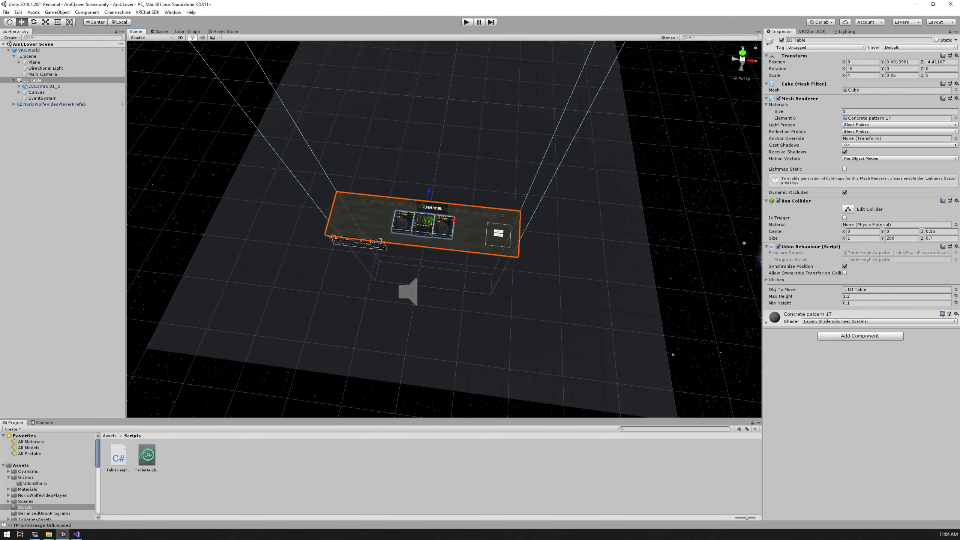
key("f")
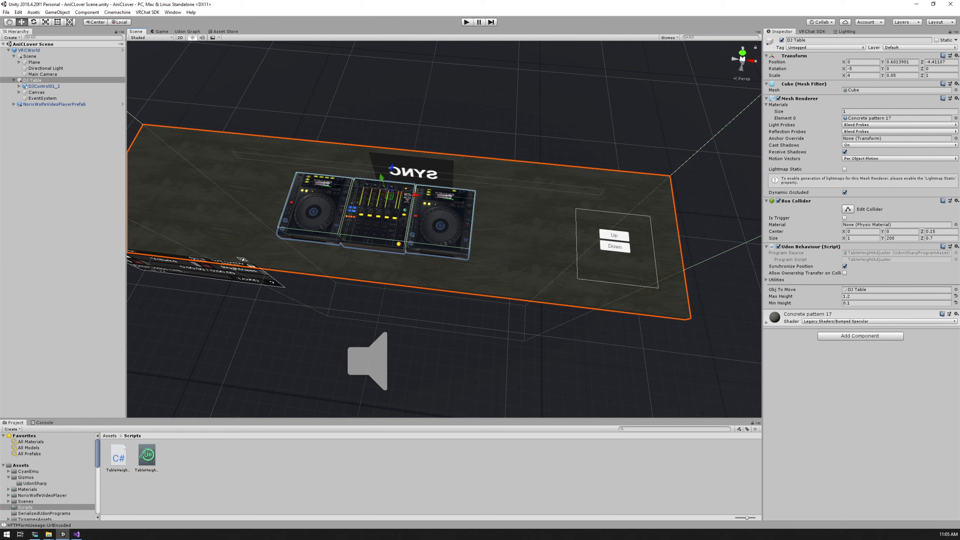
scroll(444, 229, "down", 4)
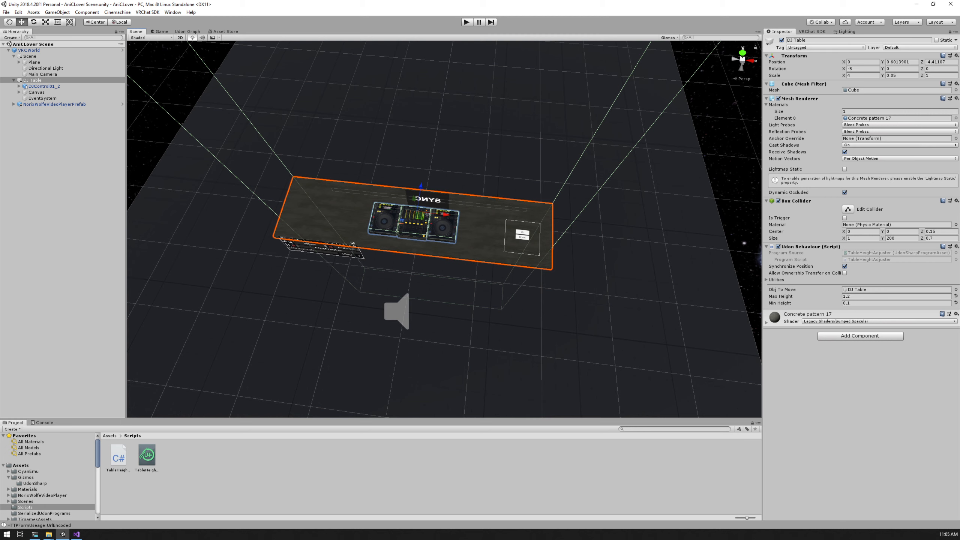
Set the Y size of the DJ Table's Box Collider to 1
left_click(893, 238)
double_click(894, 238)
type("1")
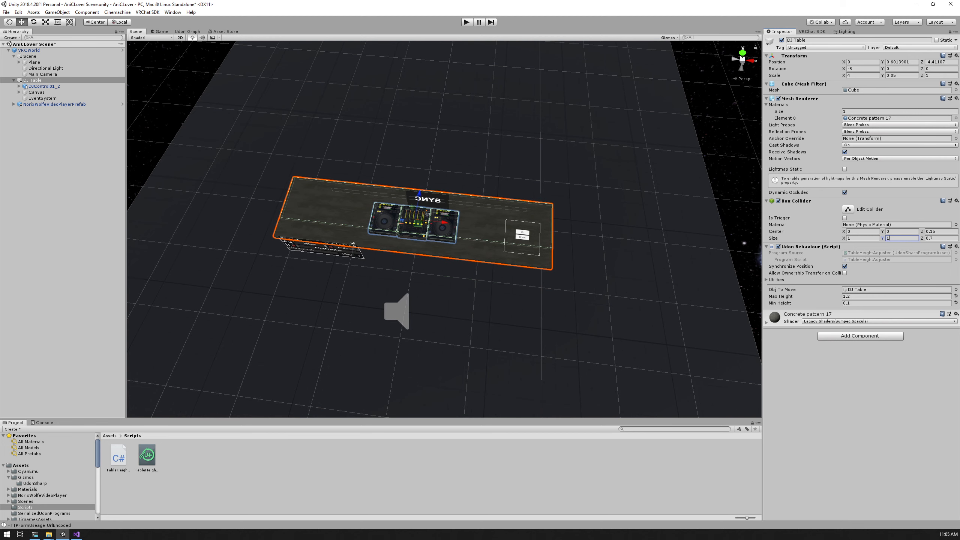
key("Return")
Scale the DJControl01_2 object to 0.25 on X and 1.0 on Z
left_click_drag(378, 257, 440, 251, "alt")
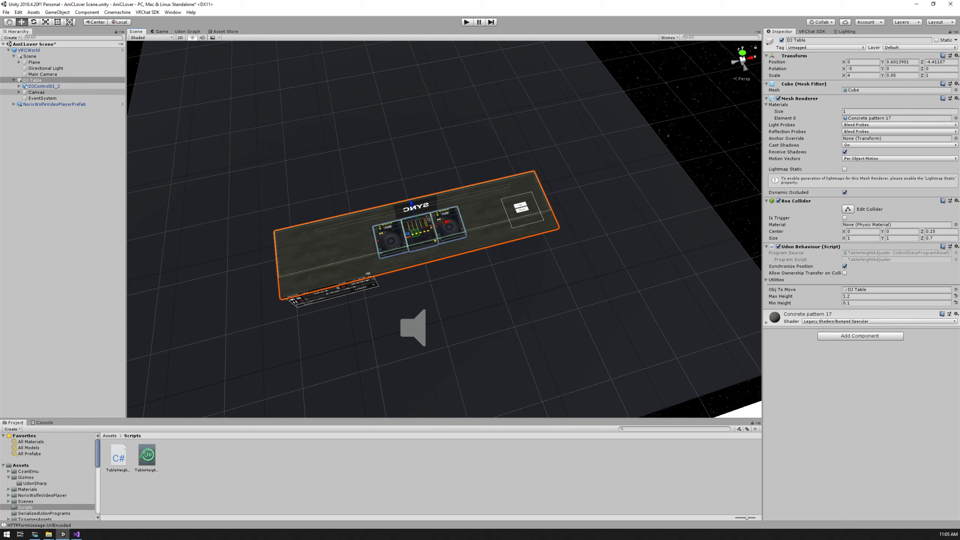
left_click(44, 87)
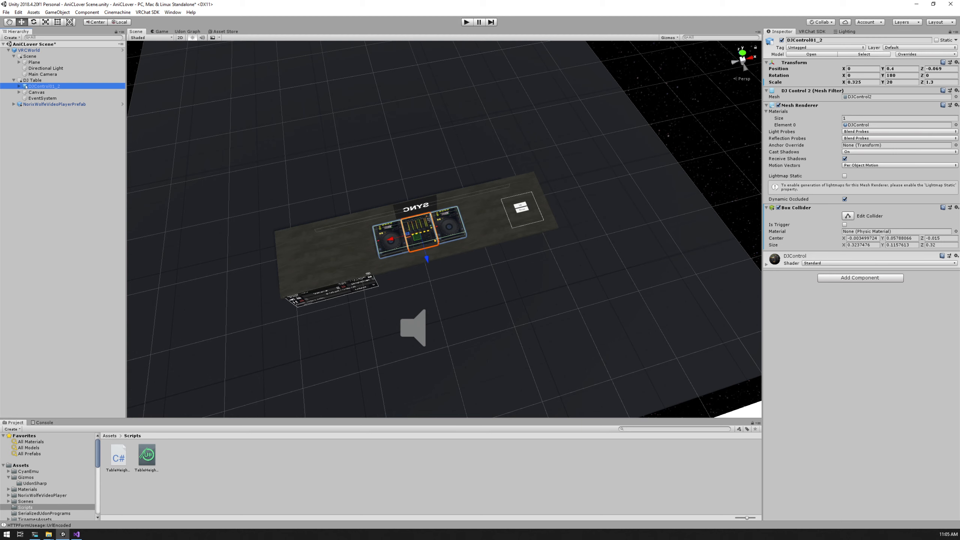
left_click_drag(852, 82, 863, 82)
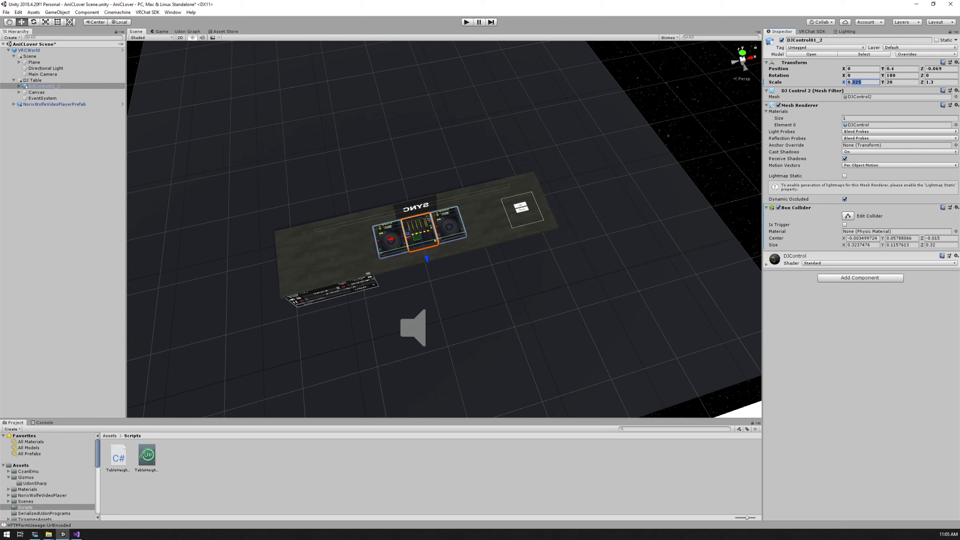
type("25")
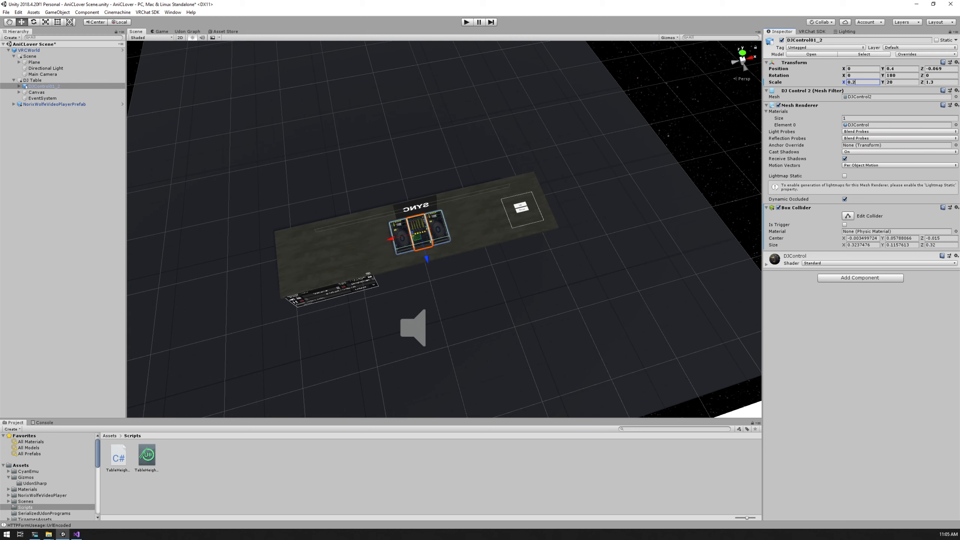
key("Tab")
key("Tab")
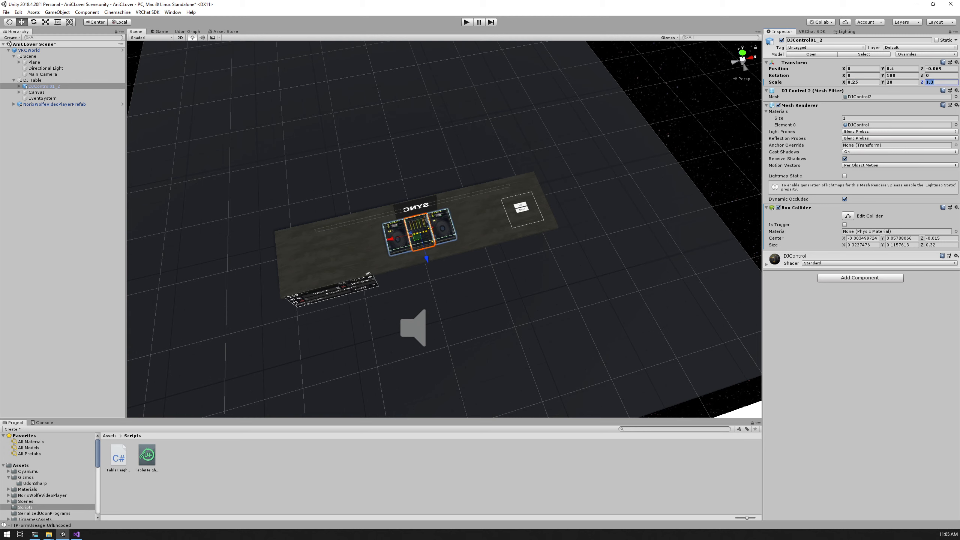
key("Right")
key("BackSpace")
type("0")
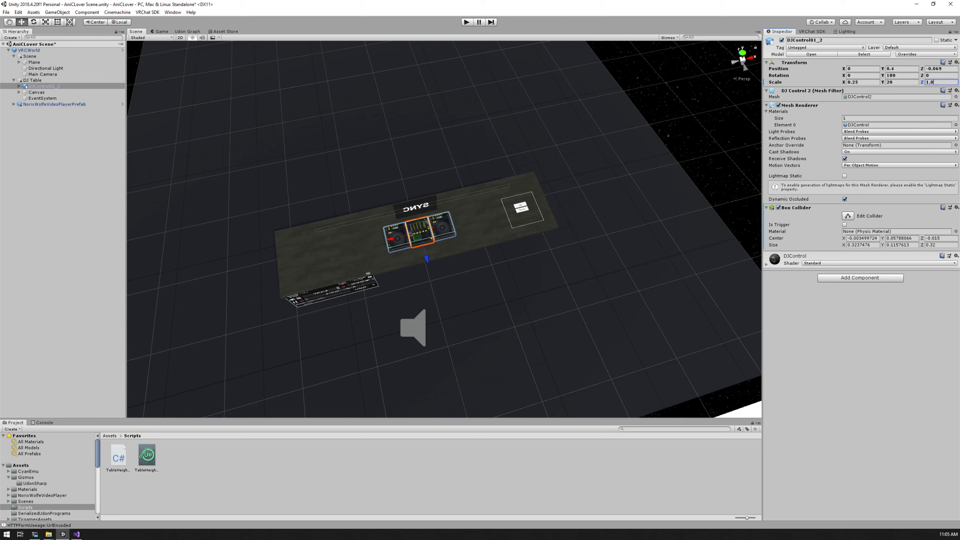
Undo and redo the X and Z scale changes of DJControl01_2 to compare both sizes
key("shift+Tab")
key("ctrl+z")
key("ctrl+z")
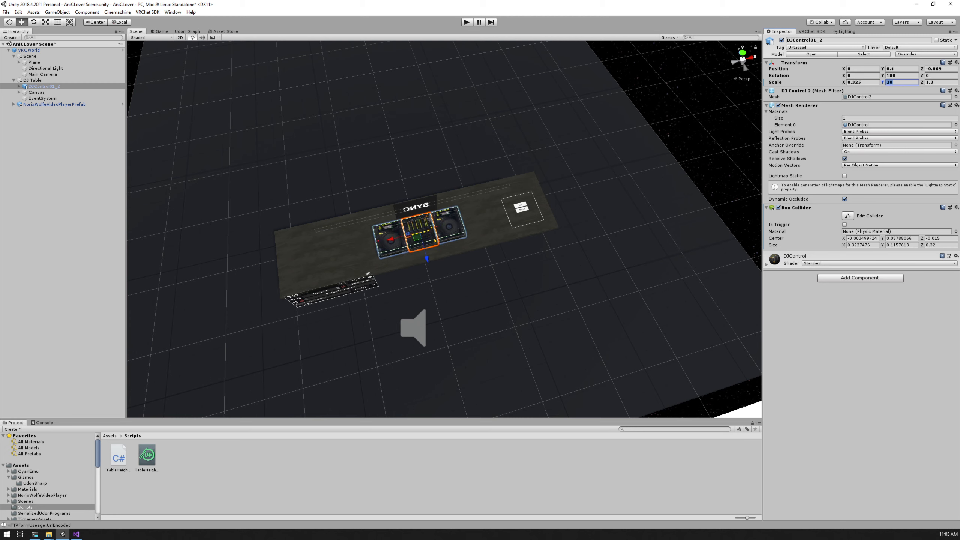
key("ctrl+y")
key("ctrl+y")
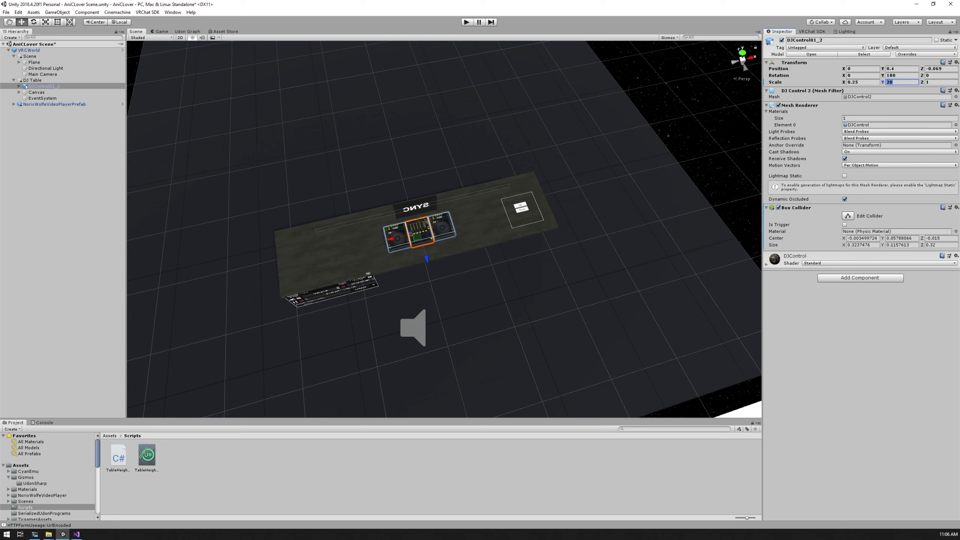
Inspect the resized DJ controller, the table and its collider from above, the ends and the front
key("f")
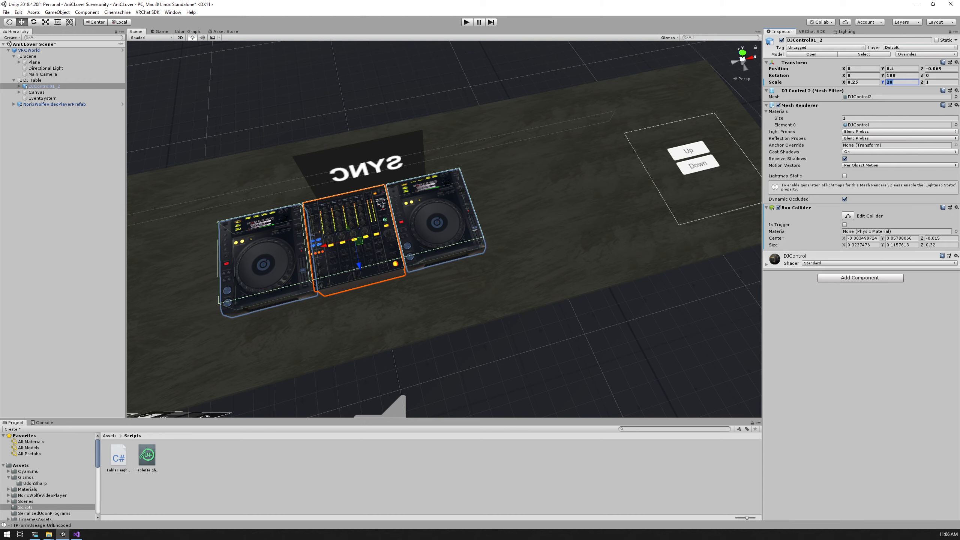
left_click_drag(434, 211, 406, 230, "alt")
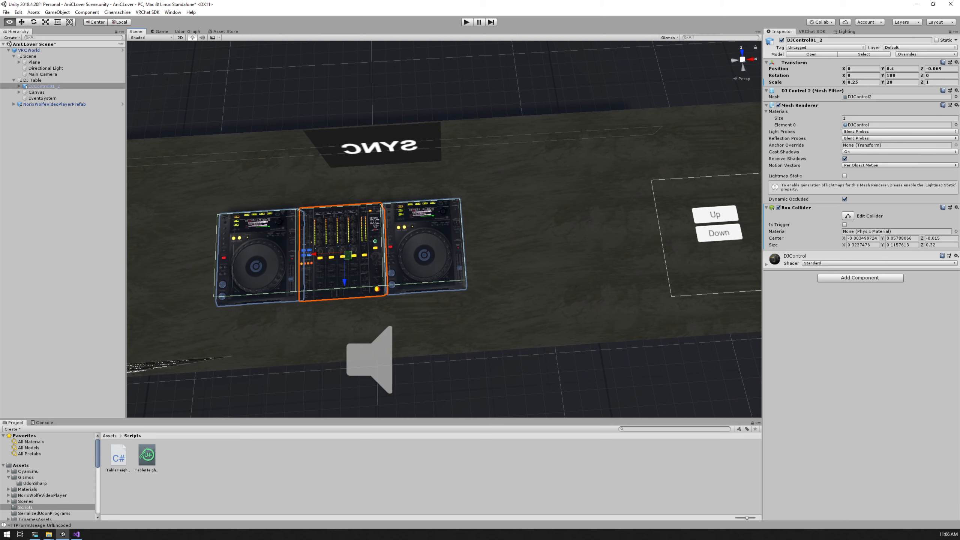
left_click(32, 80)
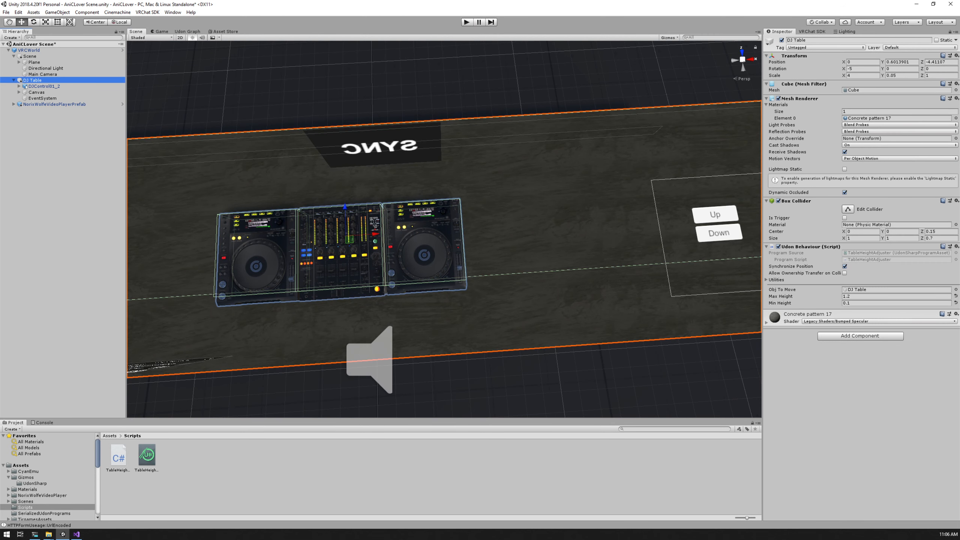
left_click(44, 86)
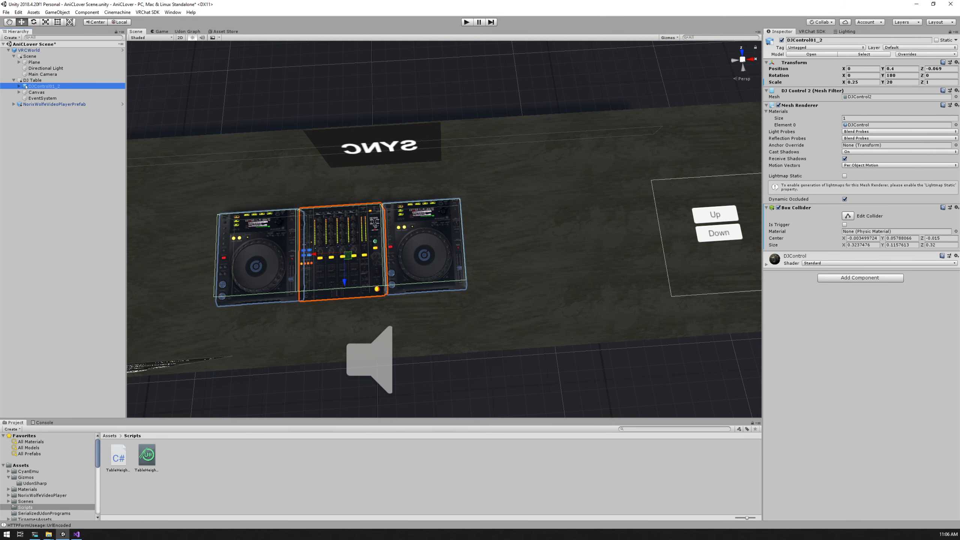
scroll(444, 229, "down", 5)
left_click(33, 81)
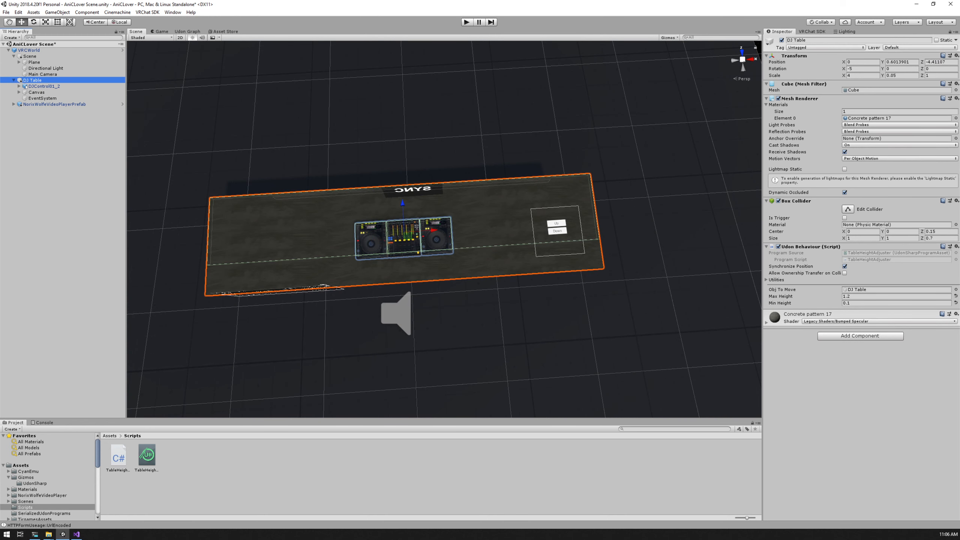
left_click_drag(302, 272, 540, 178, "alt")
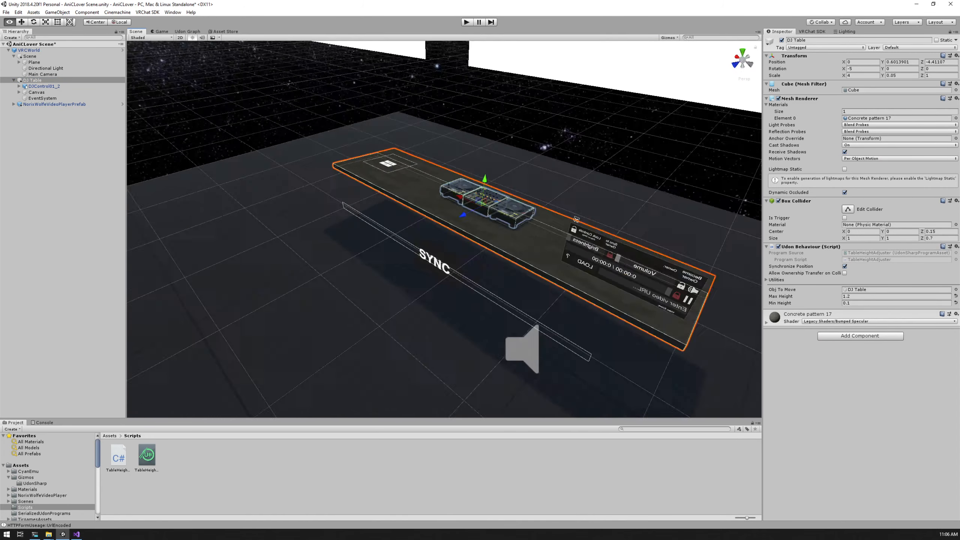
left_click_drag(576, 219, 539, 252, "alt")
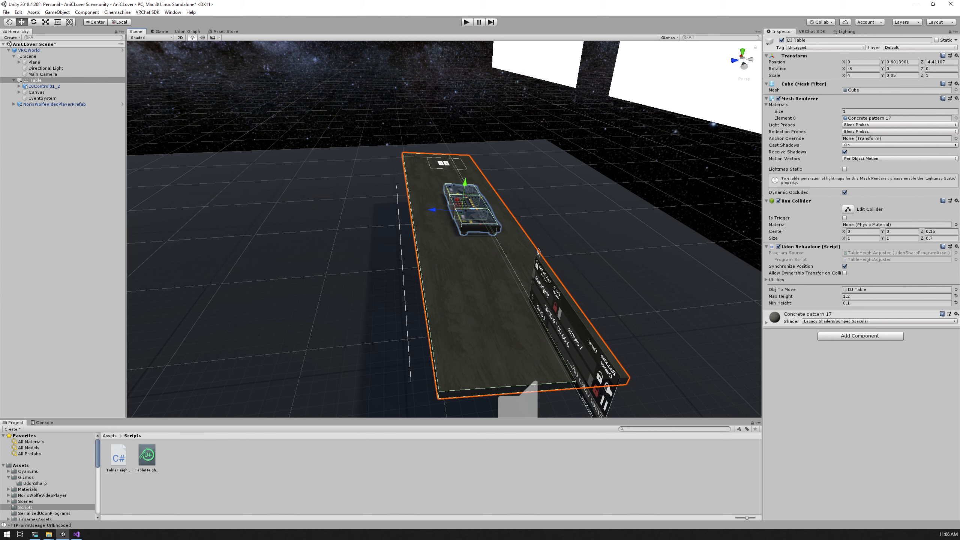
key("alt")
left_click_drag(538, 252, 735, 208, "alt")
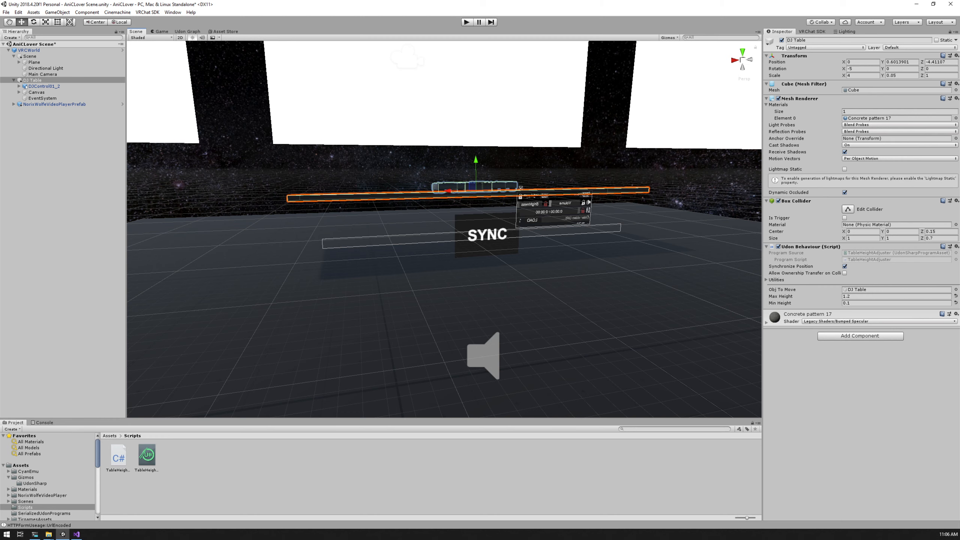
left_click_drag(446, 241, 572, 295, "alt")
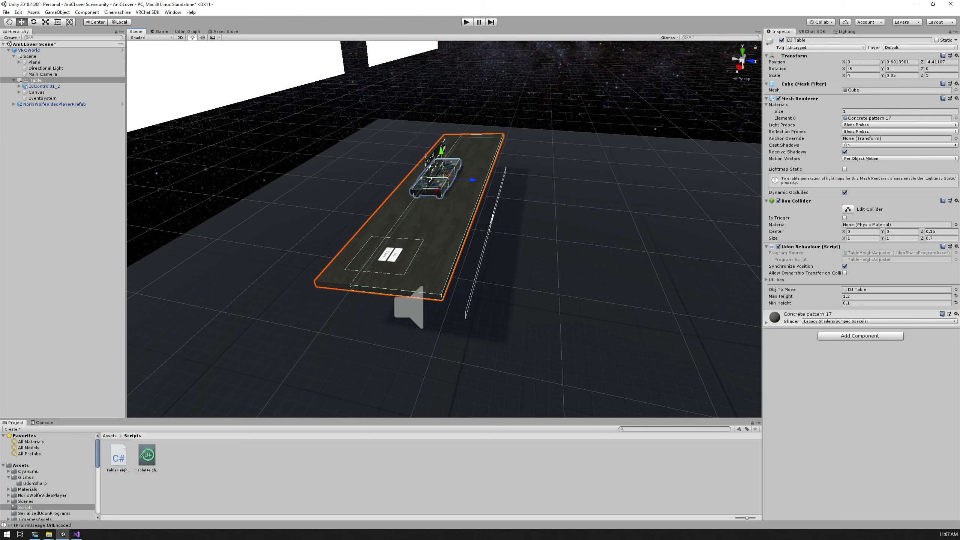
left_click_drag(491, 234, 537, 233, "alt")
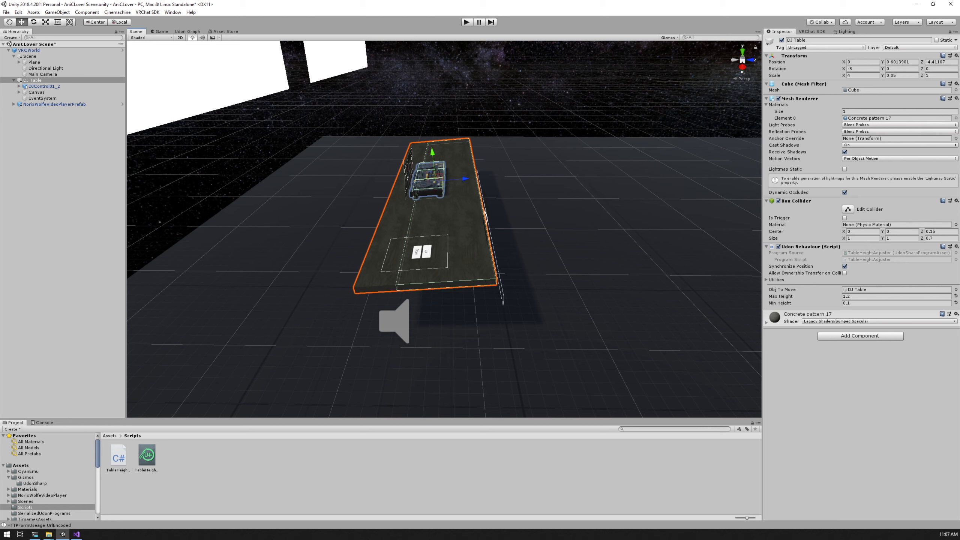
Add a 3D cube under VRCWorld and move it along Z toward the DJ table to about -2.108
right_click(33, 50)
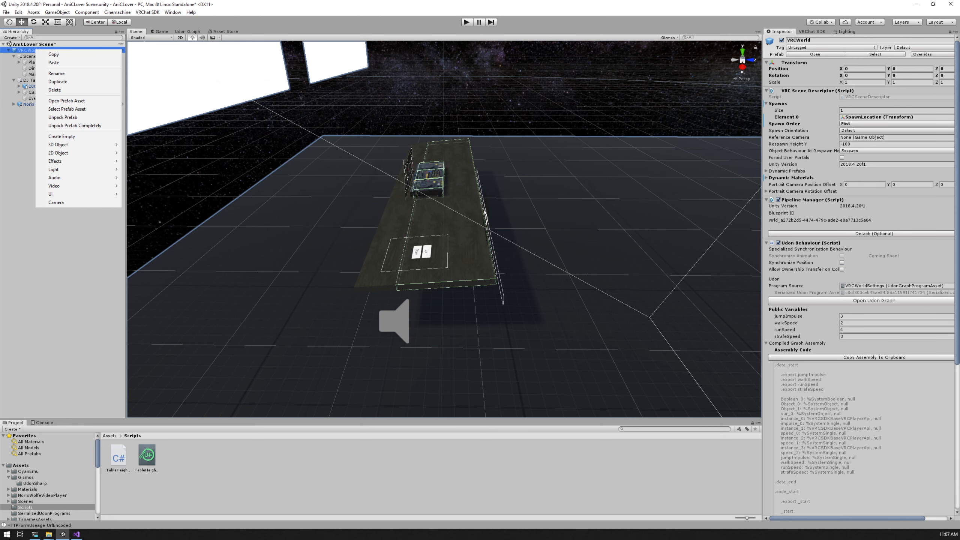
mouse_move(76, 153)
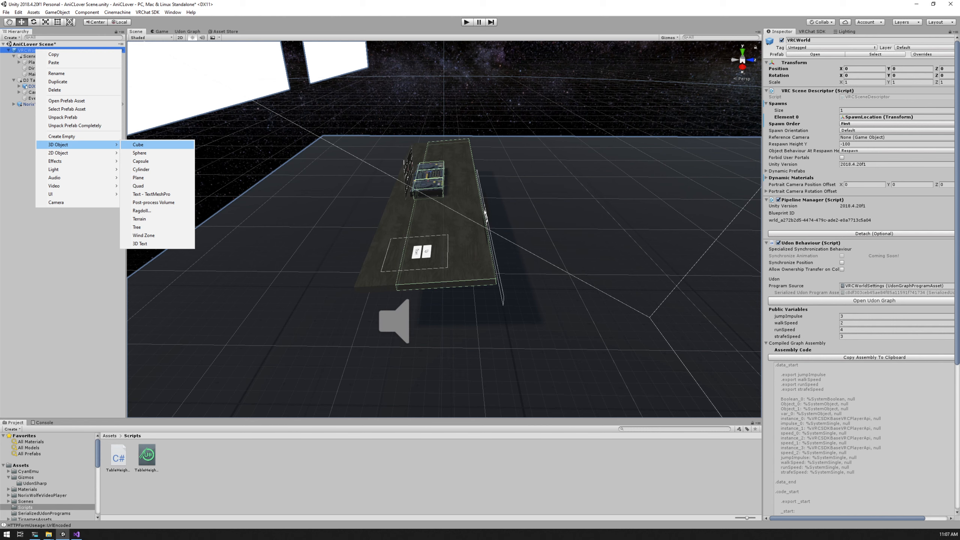
mouse_move(75, 194)
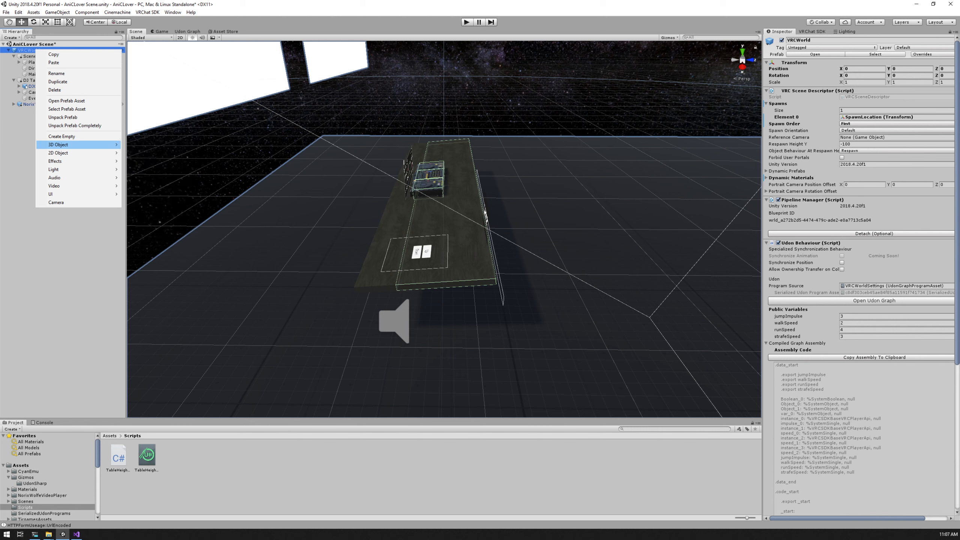
left_click(138, 144)
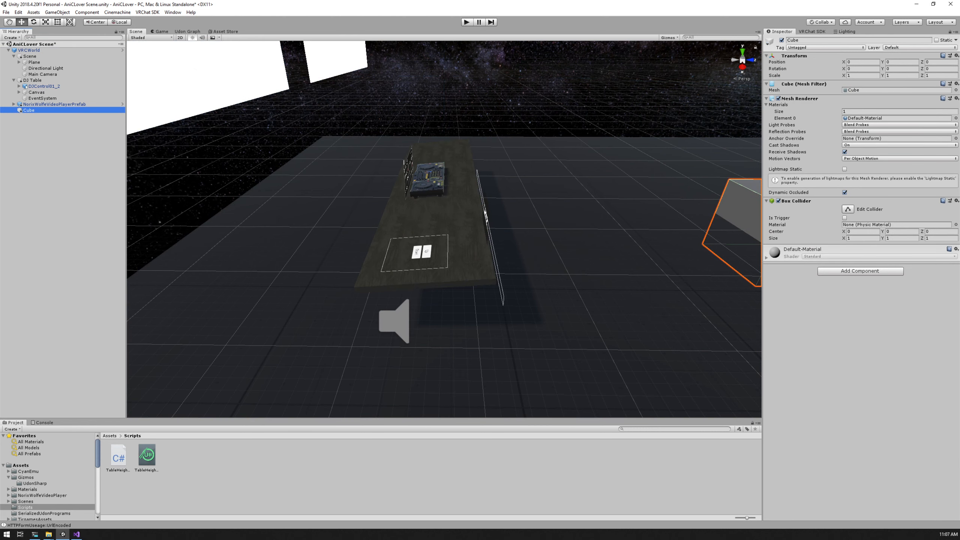
key("f")
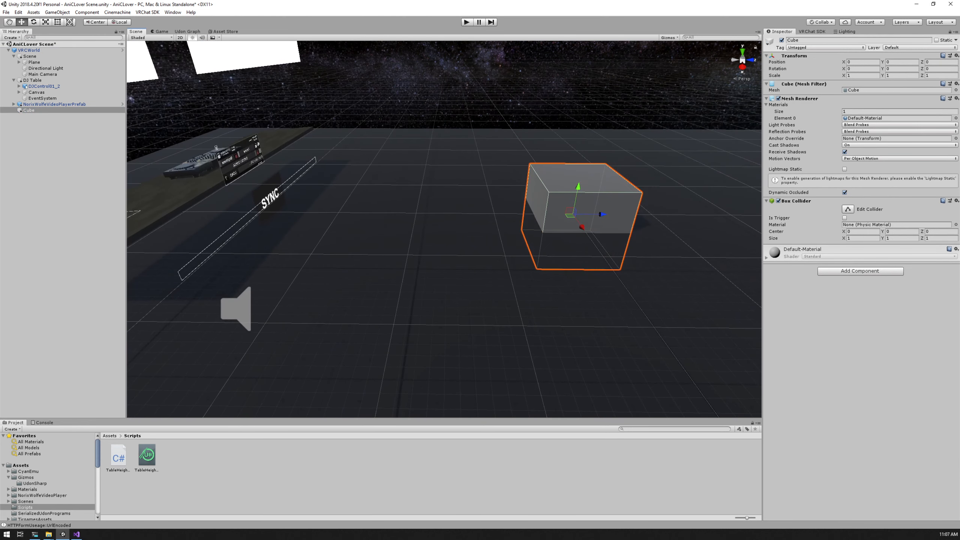
left_click_drag(601, 214, 439, 213)
Flatten the new cube into a thin upright panel with a Z scale of 0.01
key("r")
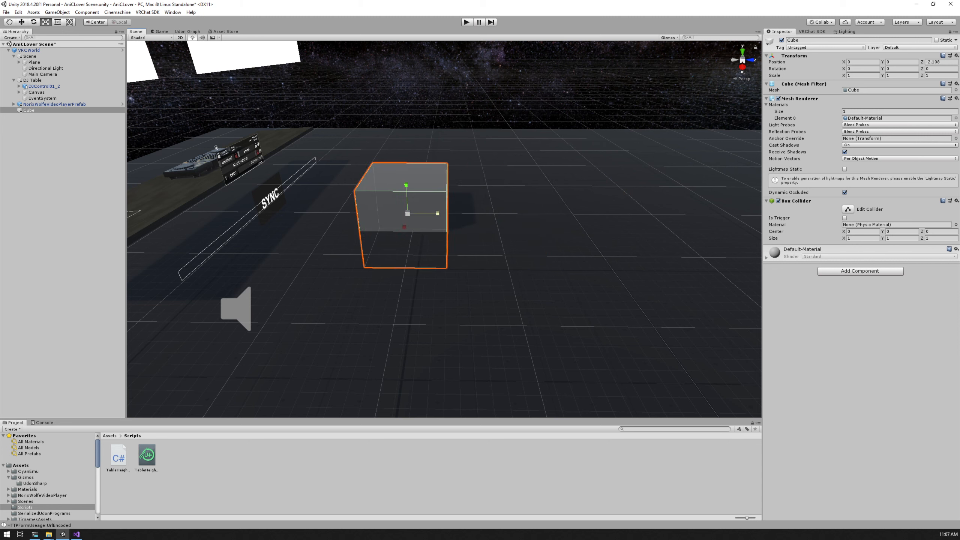
left_click_drag(437, 213, 411, 213)
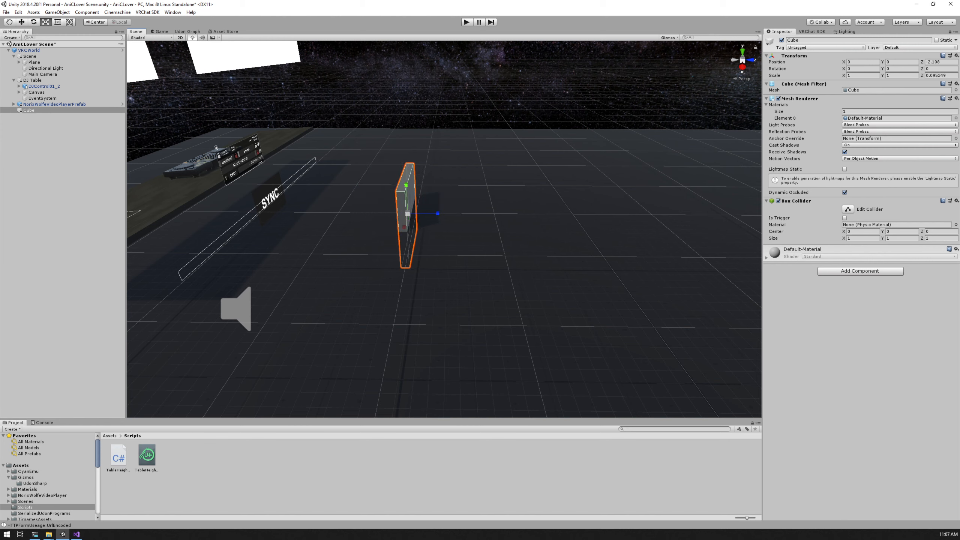
left_click(941, 76)
type(".01")
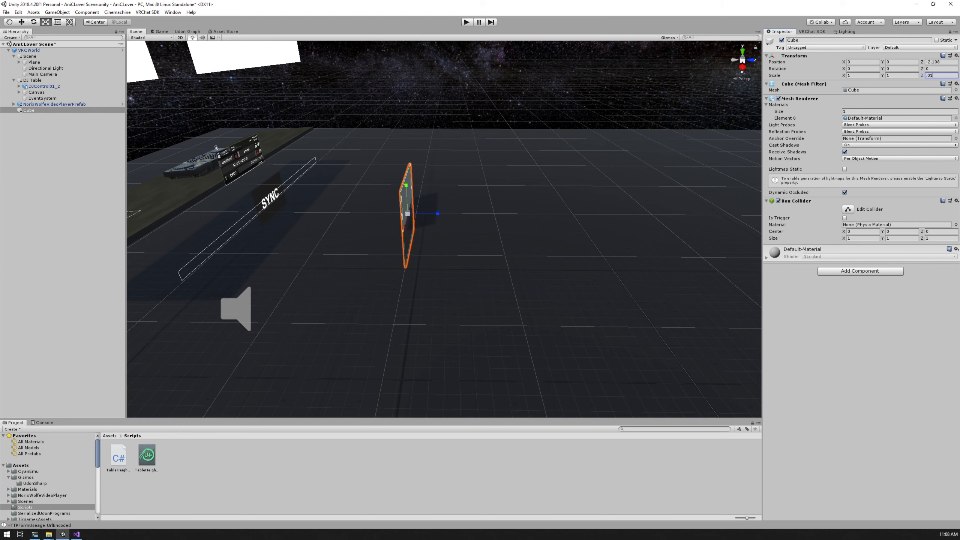
Raise the thin cube panel along Y to about 0.476 so its lower edge sits near the floor
left_click_drag(651, 121, 455, 81, "alt")
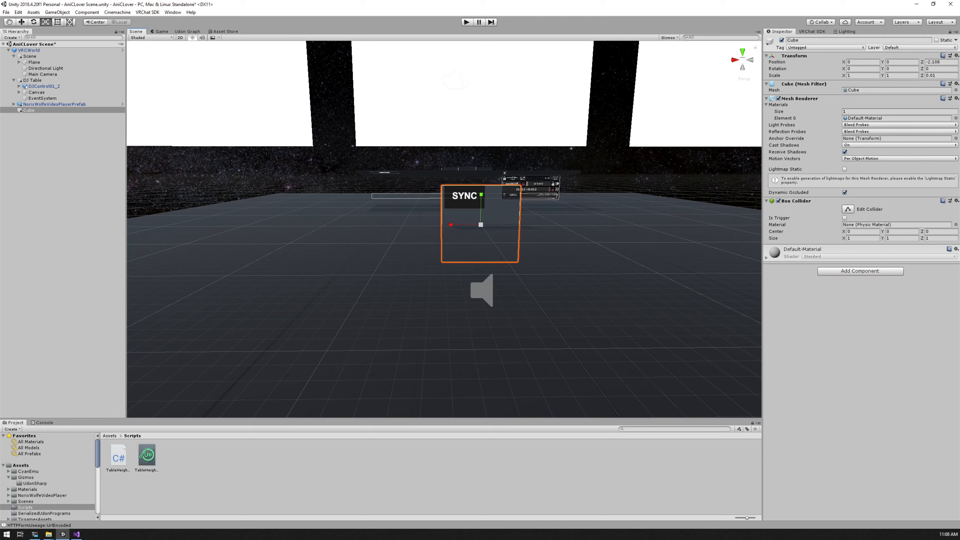
key("w")
left_click_drag(481, 201, 670, 172)
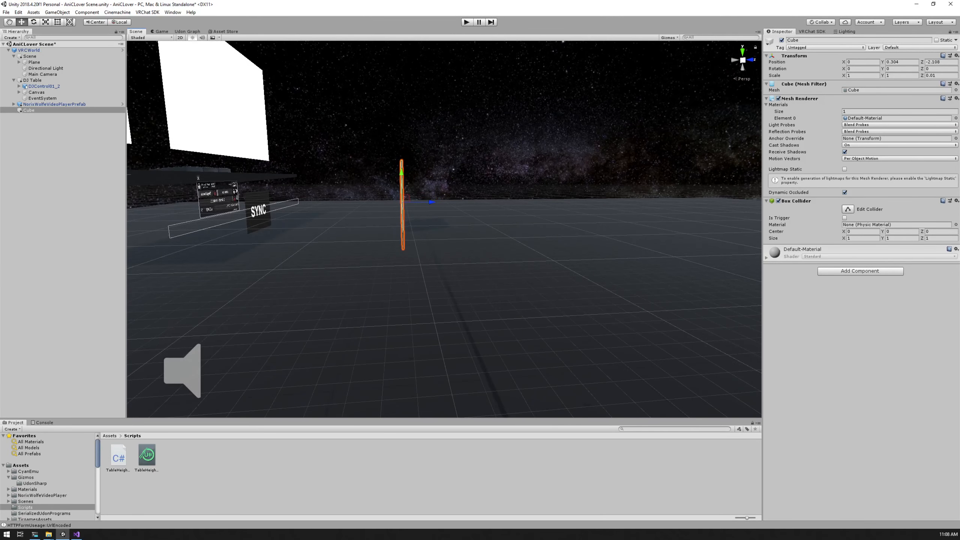
left_click_drag(401, 172, 185, 200)
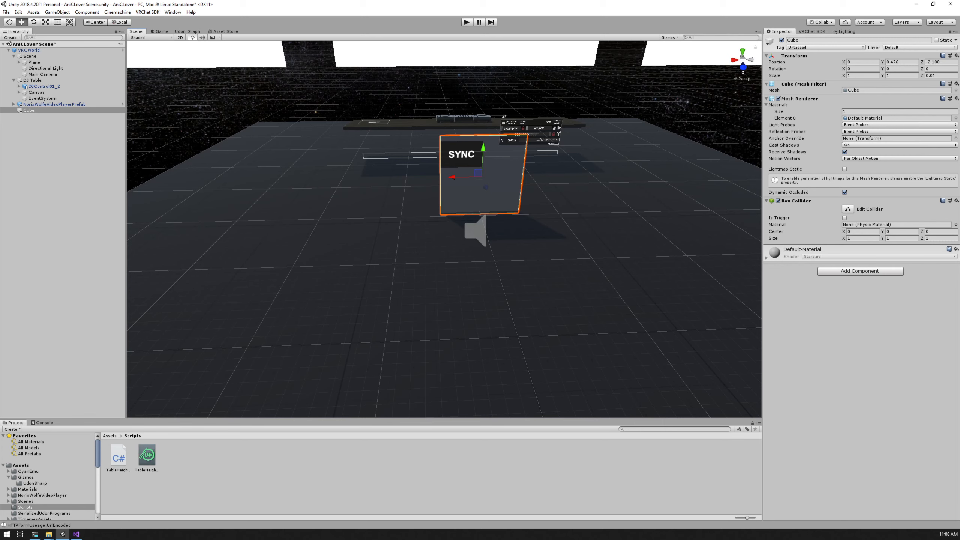
Widen the panel to the DJ table's width by setting its X scale to 4
left_click(860, 76)
type("2")
key("BackSpace")
type("3")
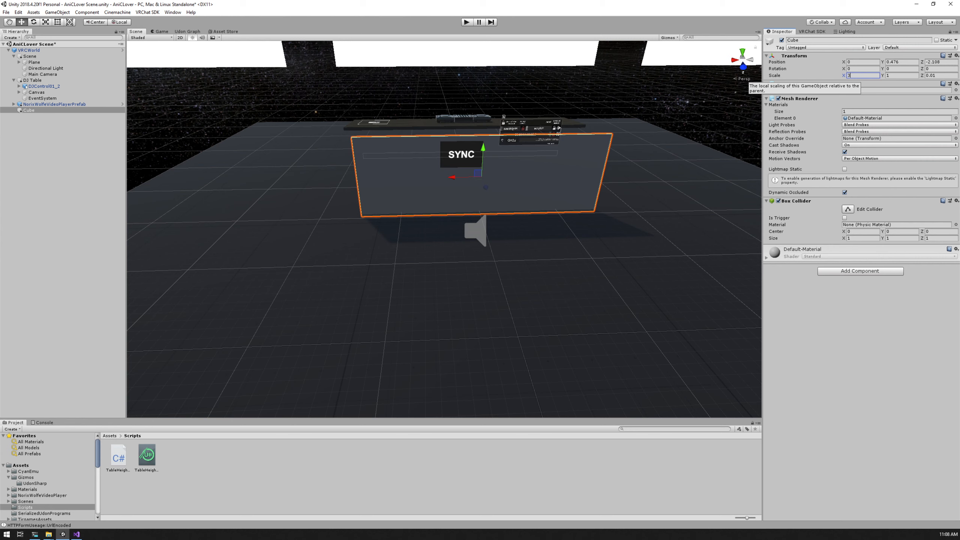
left_click(32, 81)
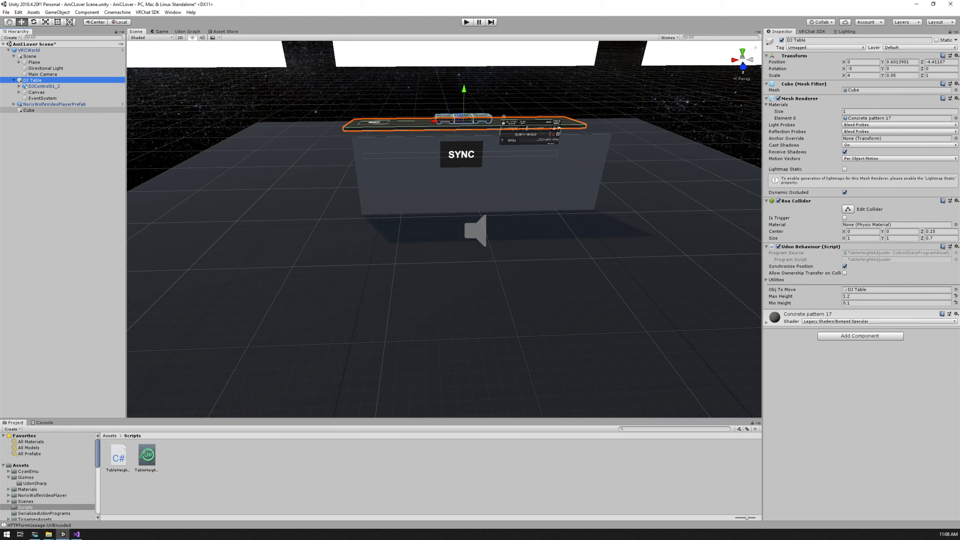
left_click(29, 110)
left_click(863, 76)
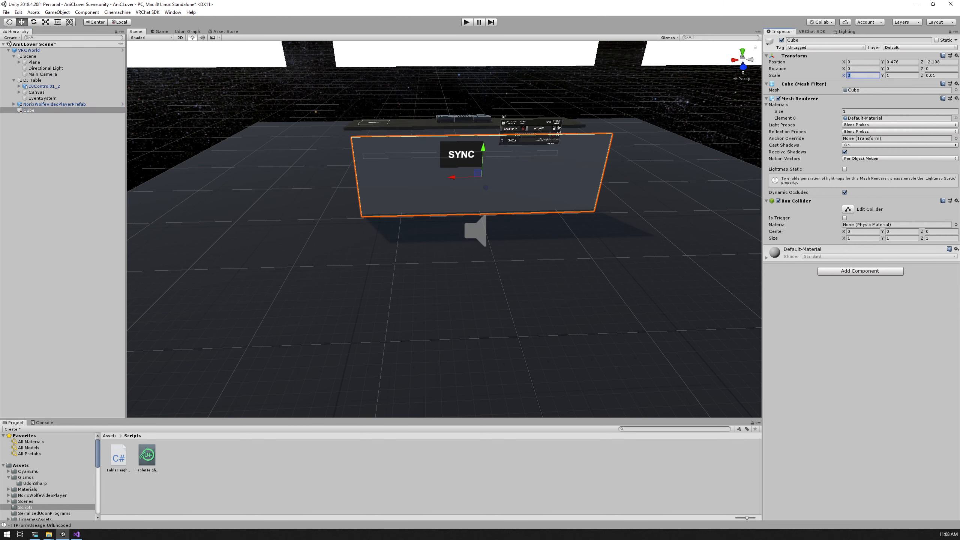
type("4")
key("Tab")
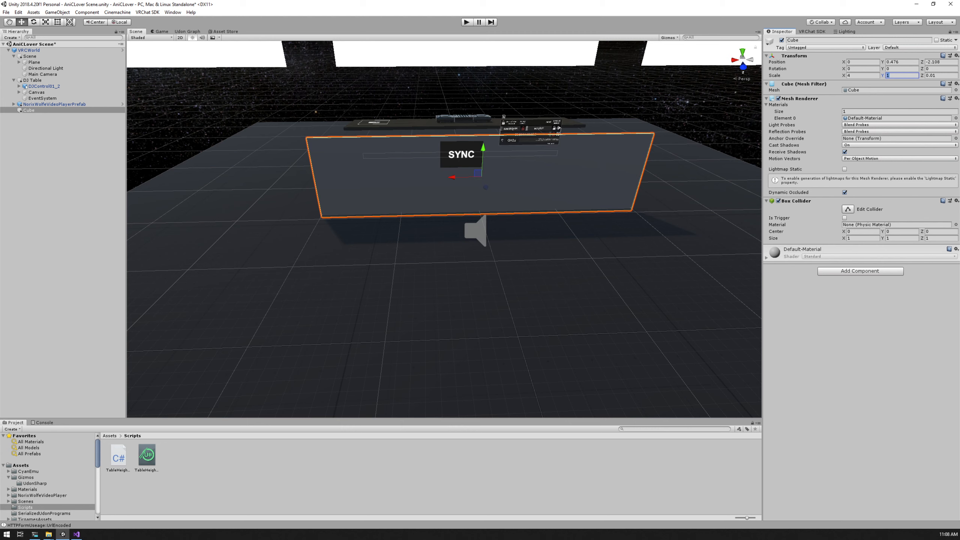
Set the panel's Y scale to 2 and raise it along Y to about 0.981
type("2")
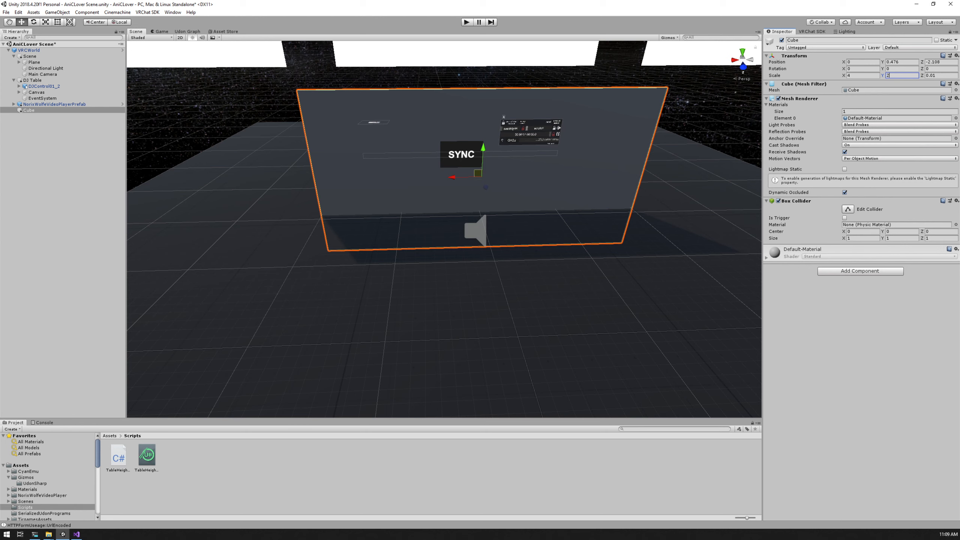
left_click_drag(483, 148, 485, 109)
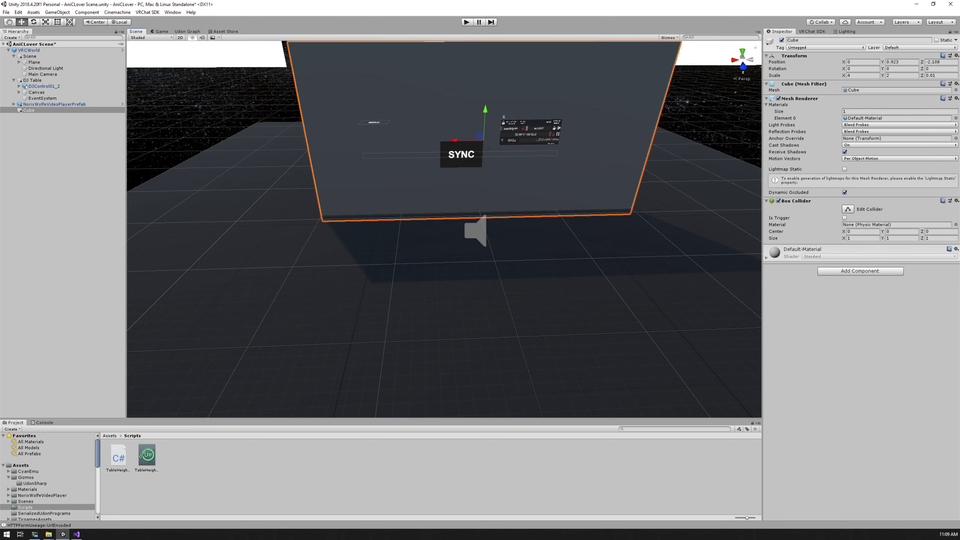
left_click_drag(485, 151, 684, 98, "alt")
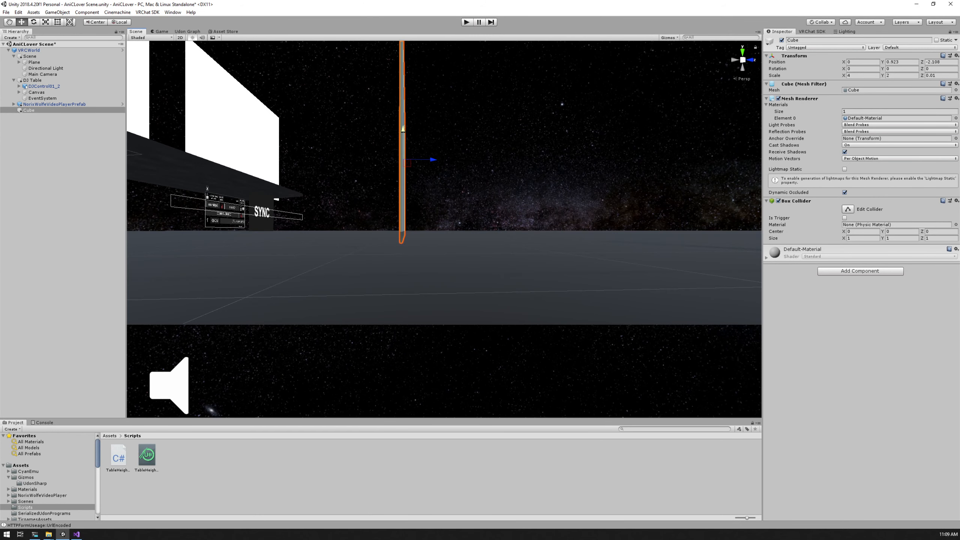
left_click_drag(403, 129, 402, 124)
left_click_drag(403, 125, 445, 158, "alt")
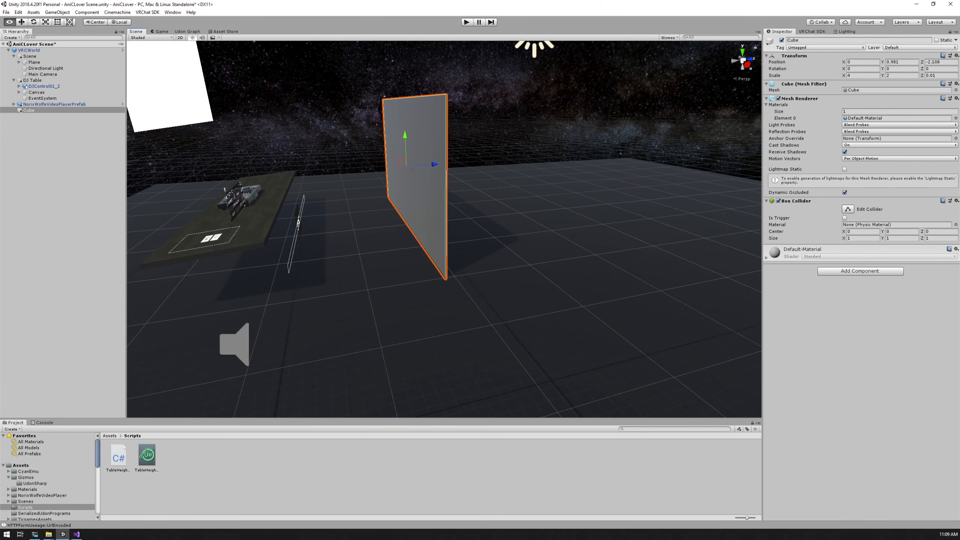
Set the panel's Y scale to 3 and move it to the DJ table at about Y 1.461, Z -3.866
left_click(862, 76)
left_click(901, 76)
type("3")
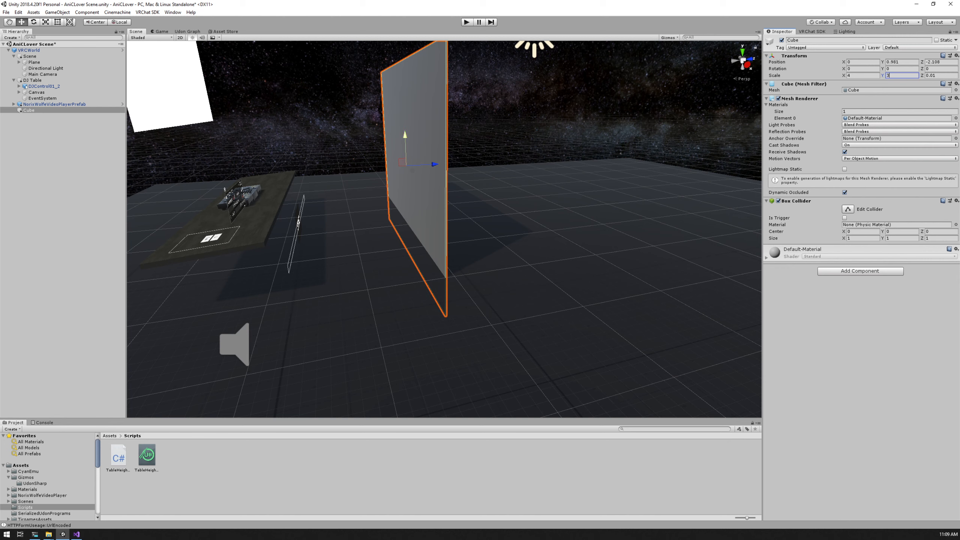
left_click_drag(405, 134, 339, 131)
key("d")
right_click_drag(529, 227, 280, 235)
left_click_drag(529, 235, 229, 295, "alt")
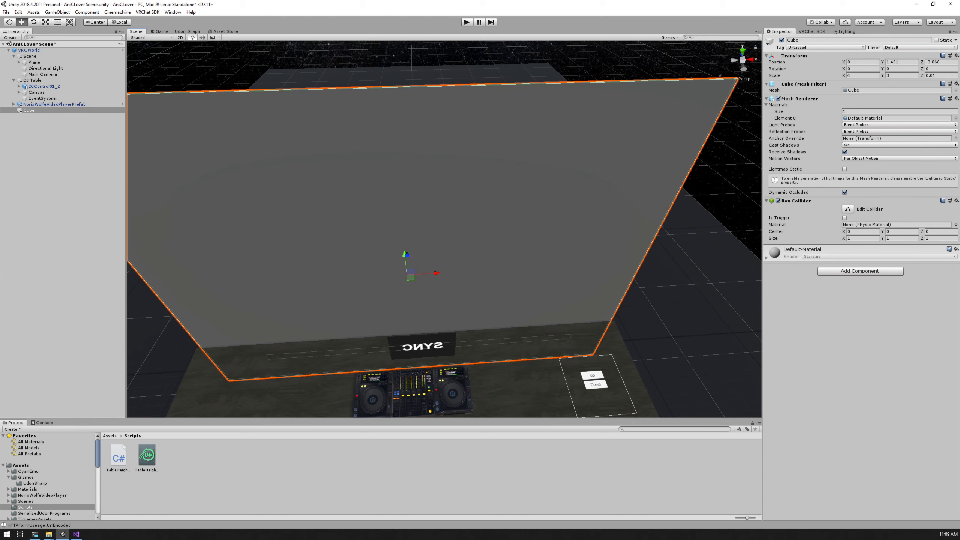
Widen the panel slightly beyond the DJ table with an X scale of 4.2
left_click(862, 76)
type(".2")
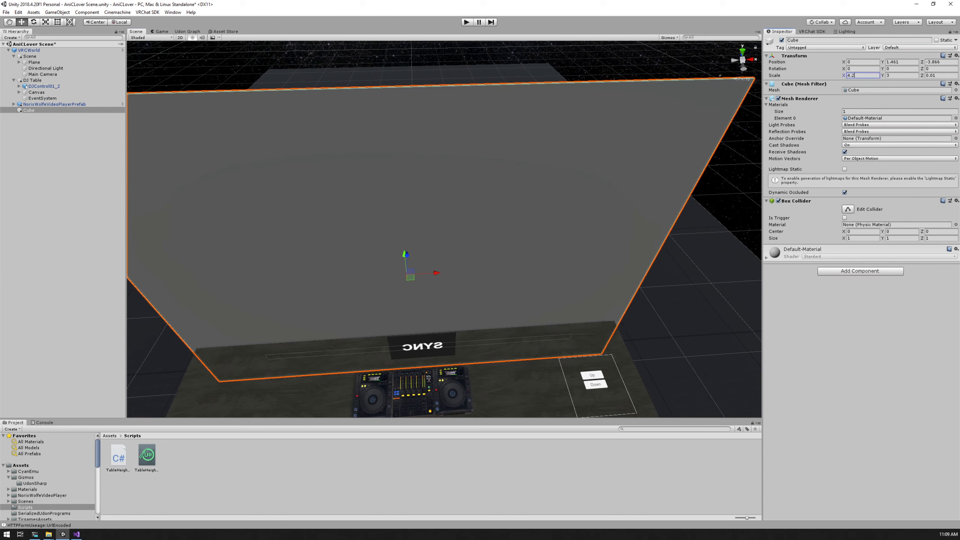
left_click_drag(529, 264, 289, 223, "alt")
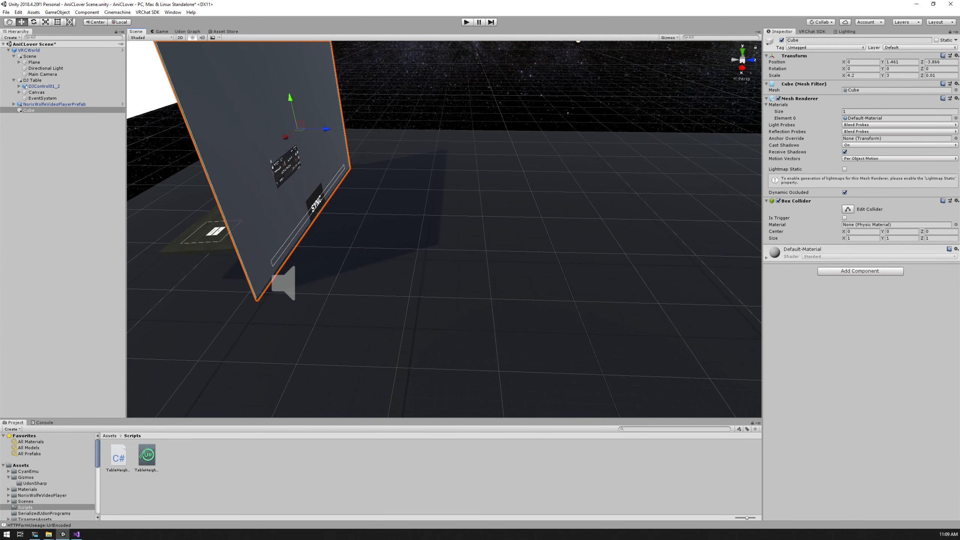
Disable the panel's Mesh Renderer so only its Box Collider stays active, and check its fit around the table
left_click(766, 98)
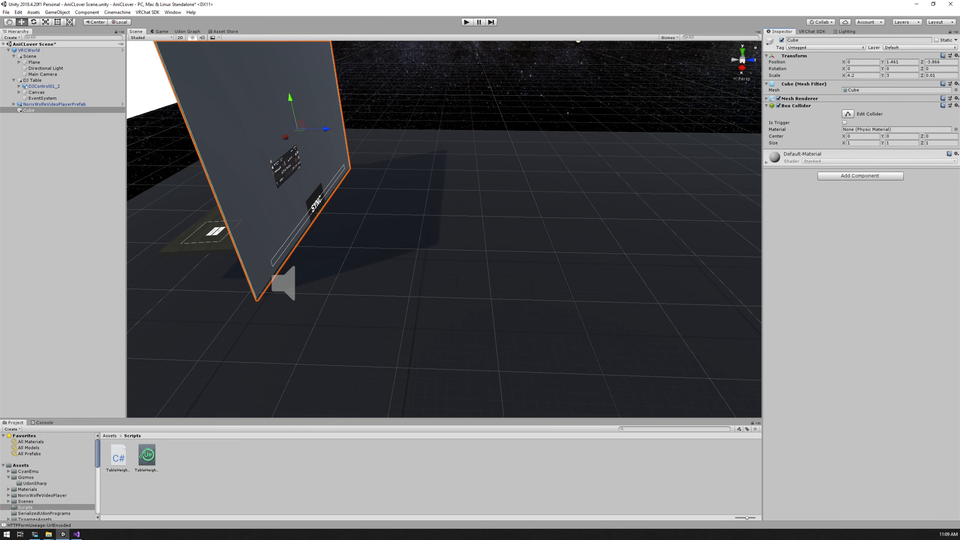
left_click(778, 99)
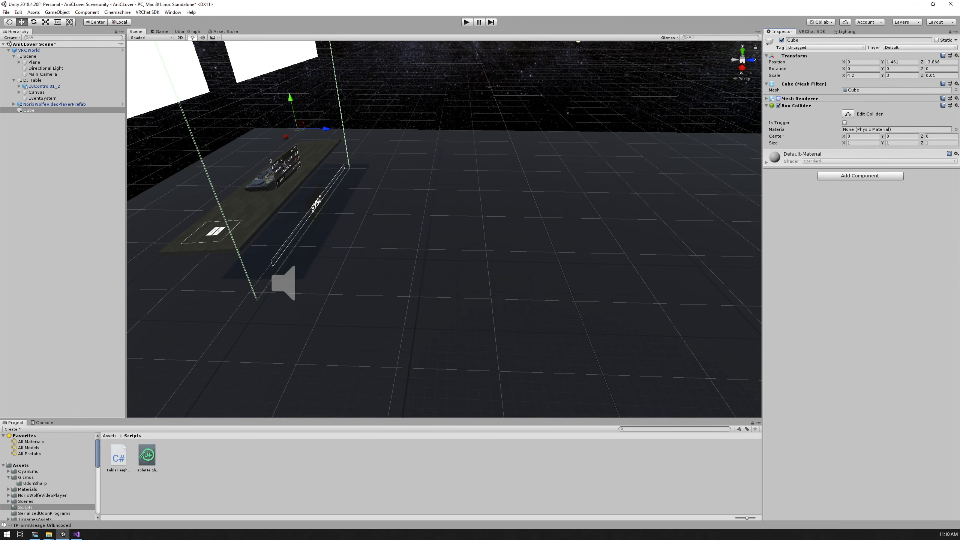
left_click(767, 99)
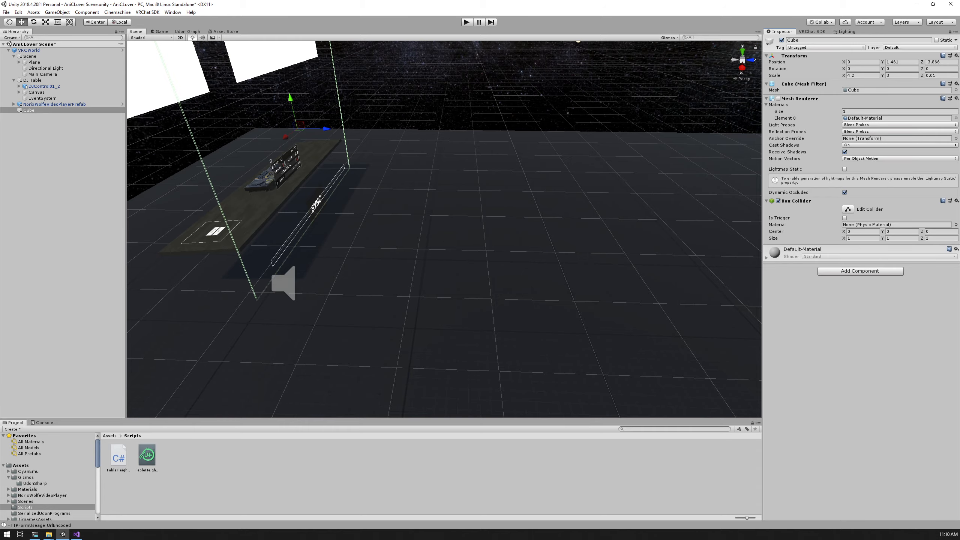
left_click_drag(397, 242, 616, 170, "alt")
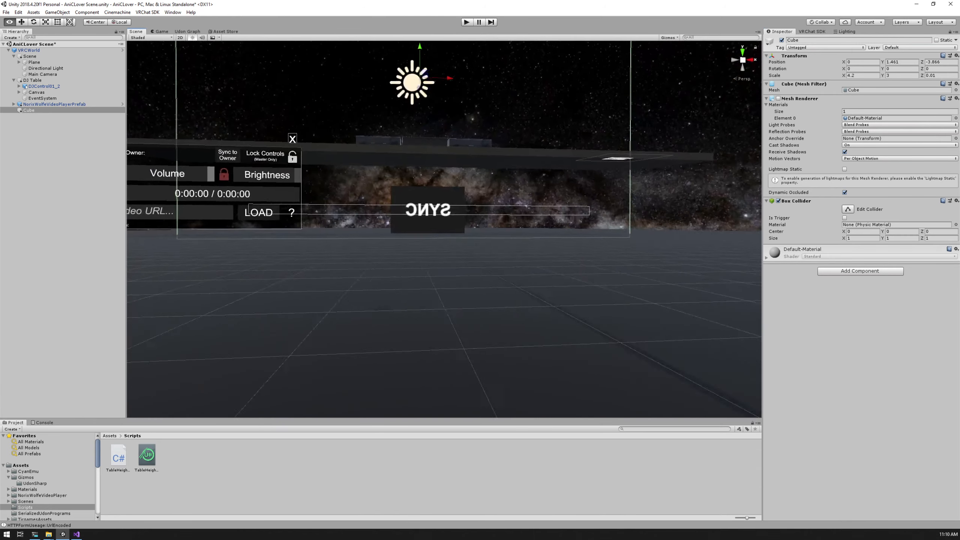
scroll(444, 229, "down", 10)
left_click_drag(454, 208, 83, 275, "alt")
scroll(444, 229, "up", 5)
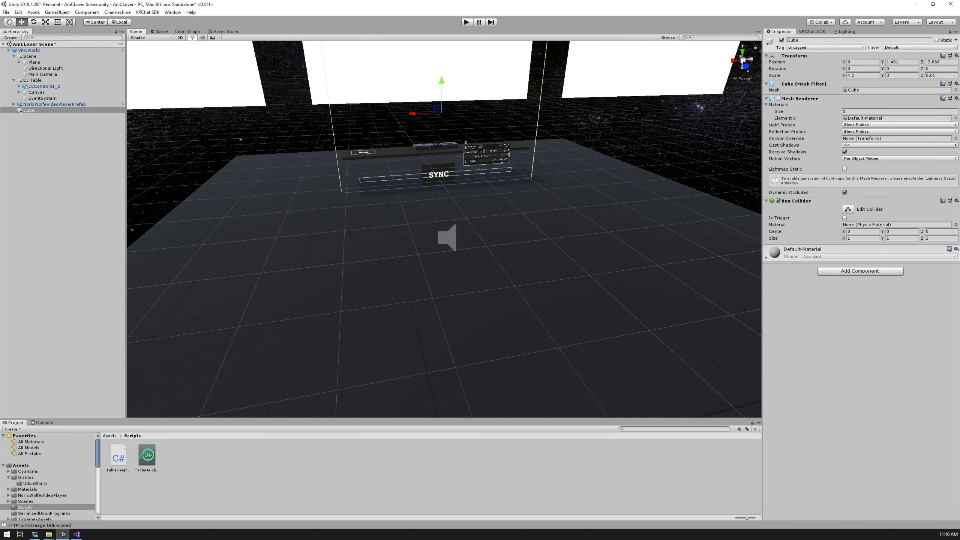
Save the scene and run it in Play mode in the Game view
key("alt")
key("ctrl+s")
key("ctrl+2")
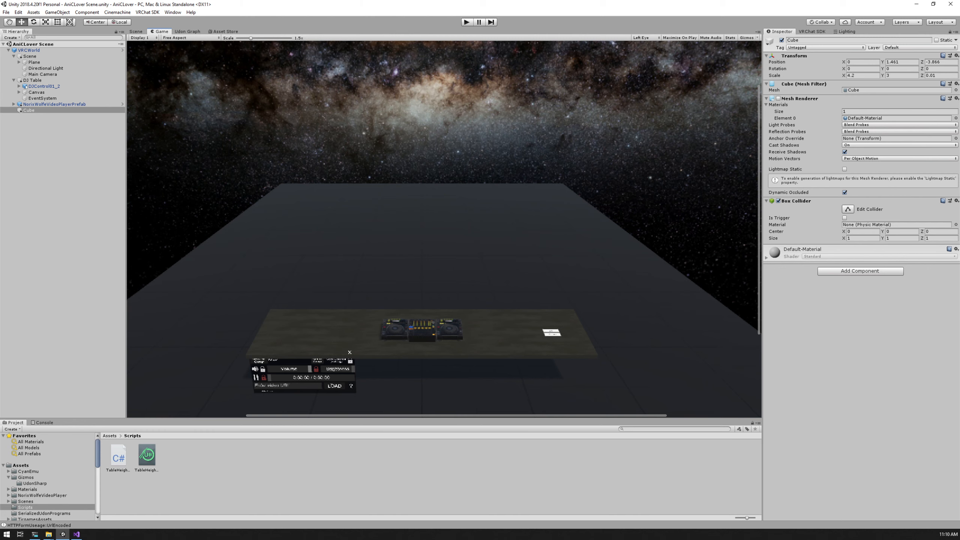
key("ctrl+p")
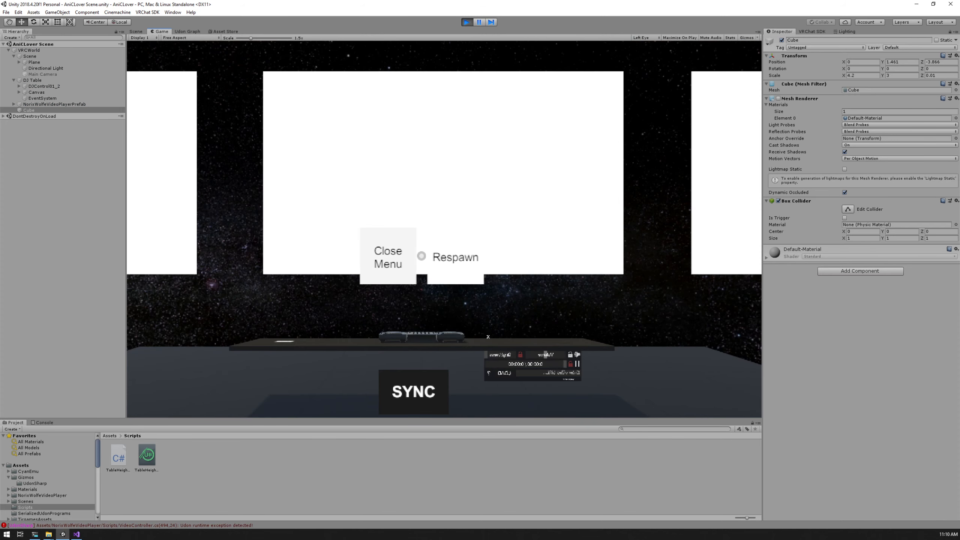
left_click(388, 256)
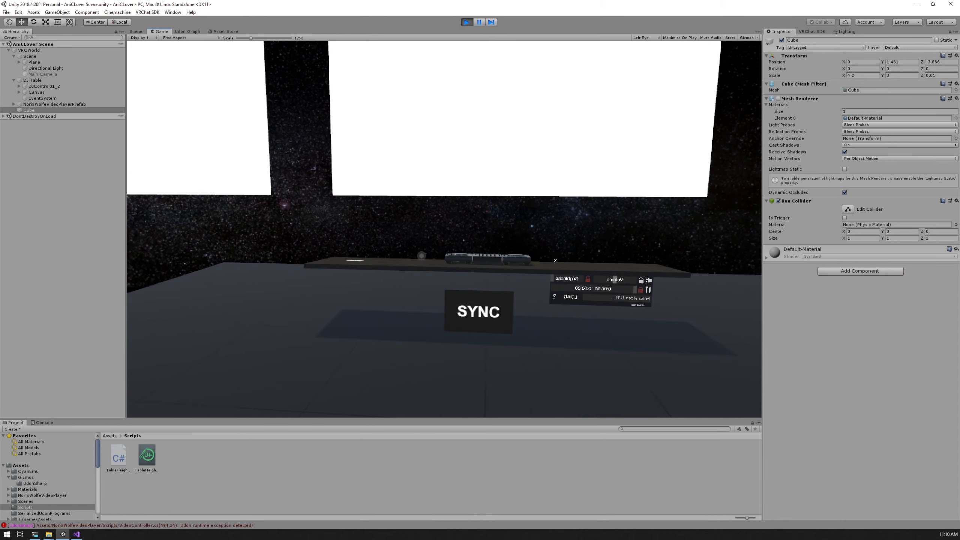
Test the invisible barrier by walking up to the DJ table and jumping against it
key("w")
key("w")
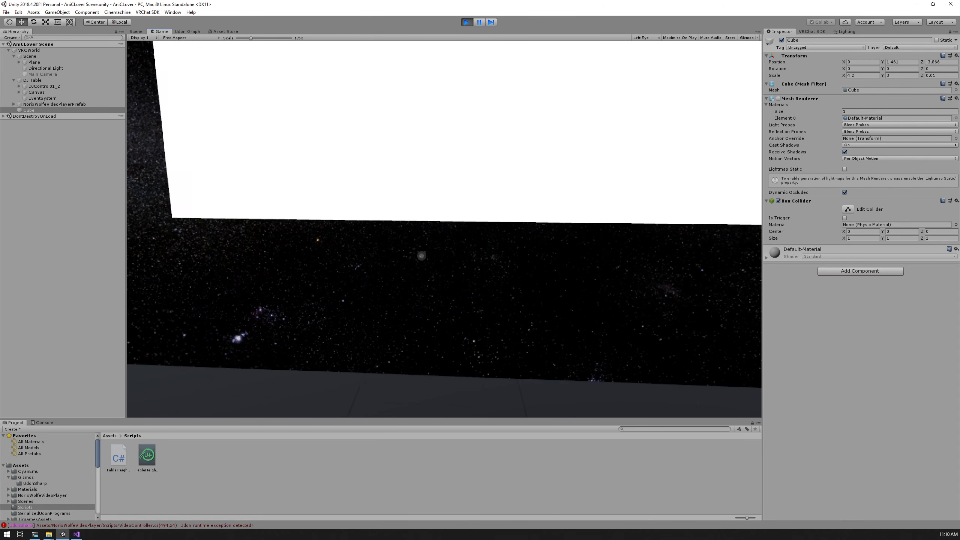
key("space")
key("space")
key("space")
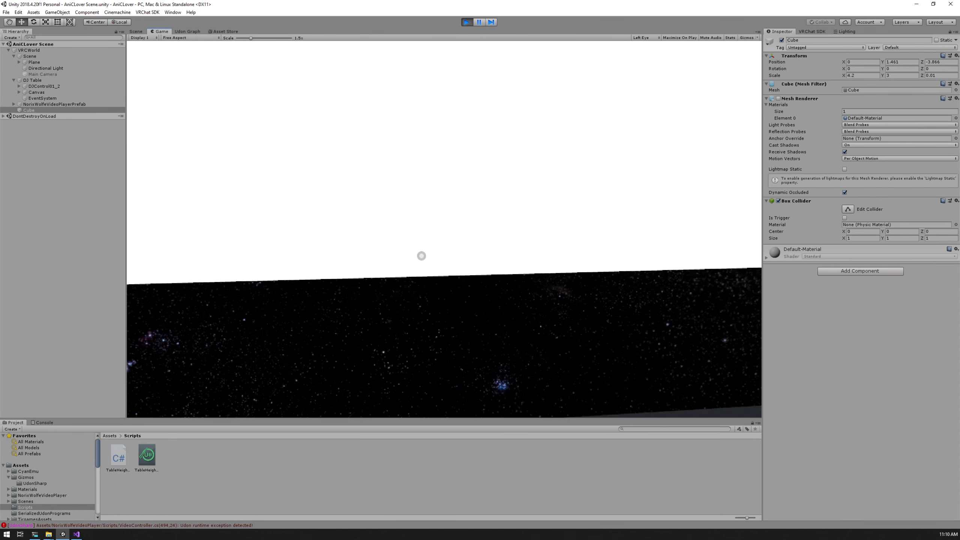
key("space")
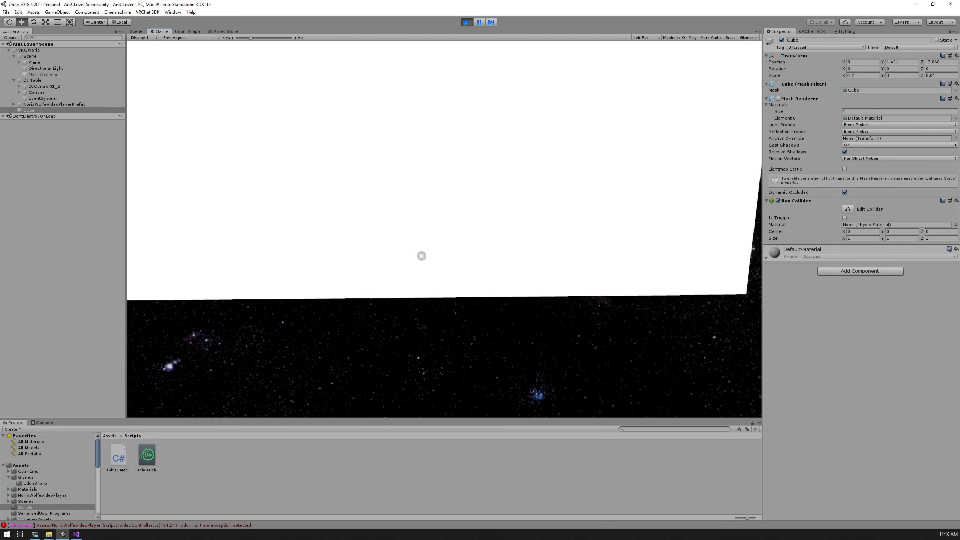
key("s")
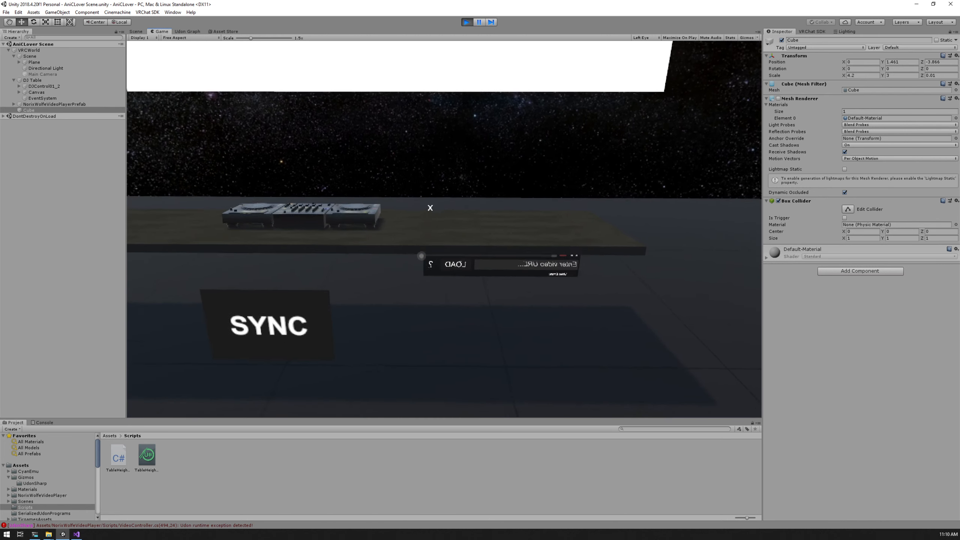
Walk to the table's end and test its height control buttons through the barrier
key("w")
key("a")
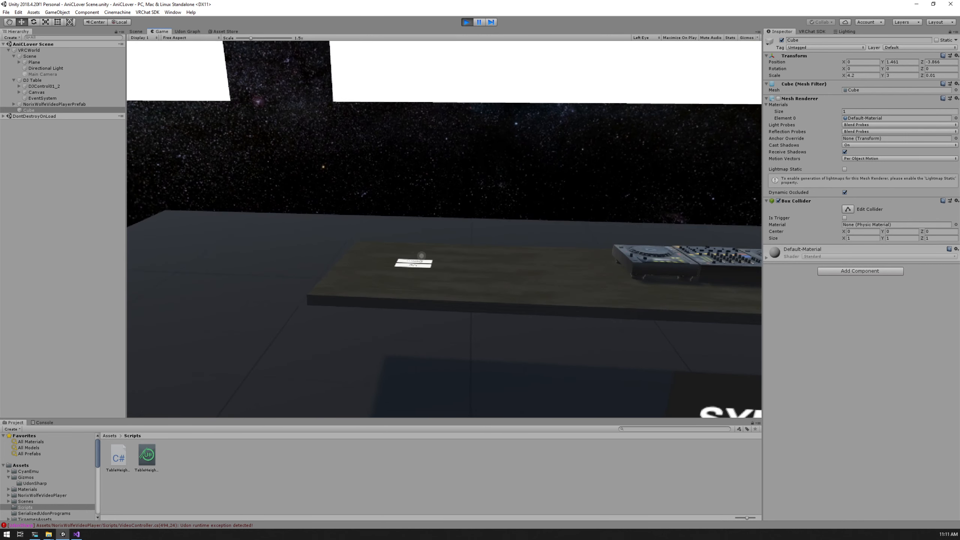
left_click(421, 256)
left_click(421, 256)
key("s")
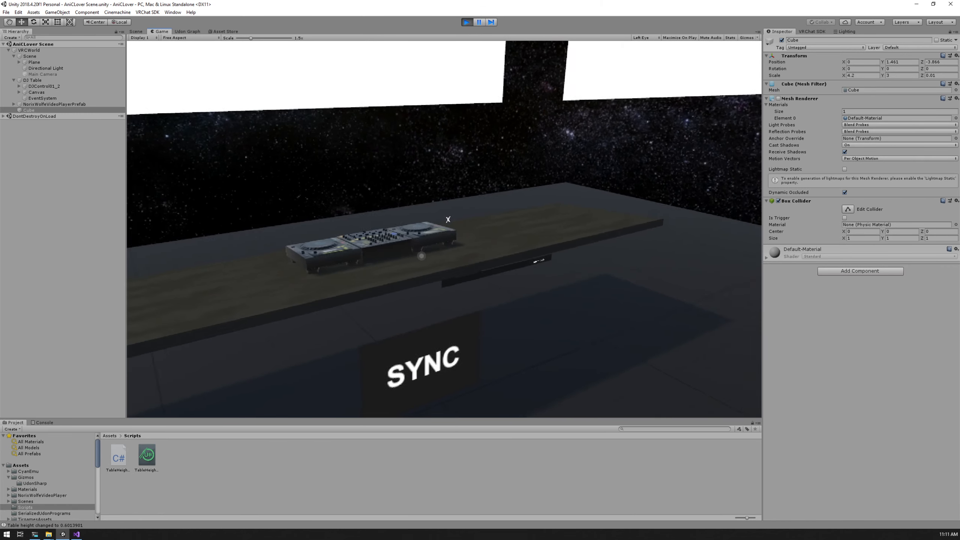
Walk around the DJ table and test the invisible barrier from the front and sides
key("a")
key("w")
key("w")
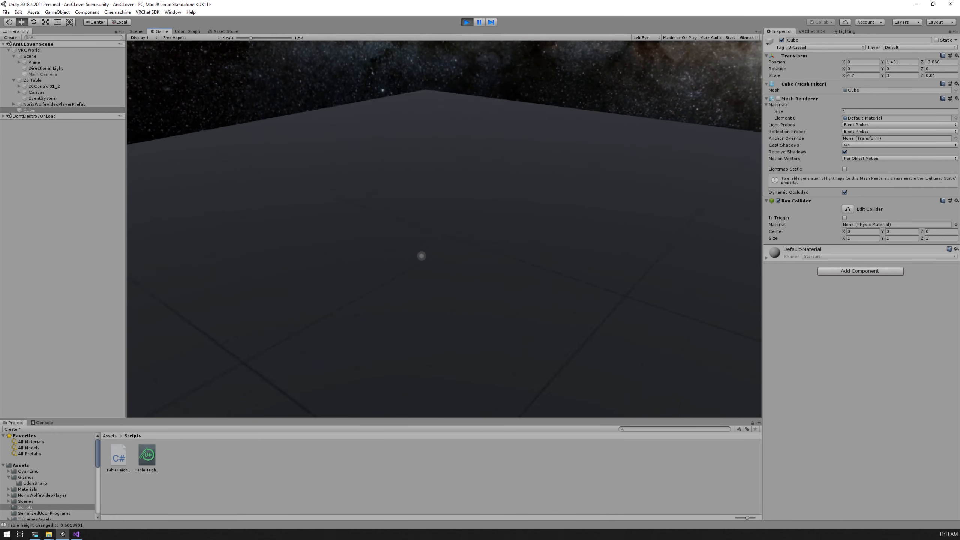
key("w")
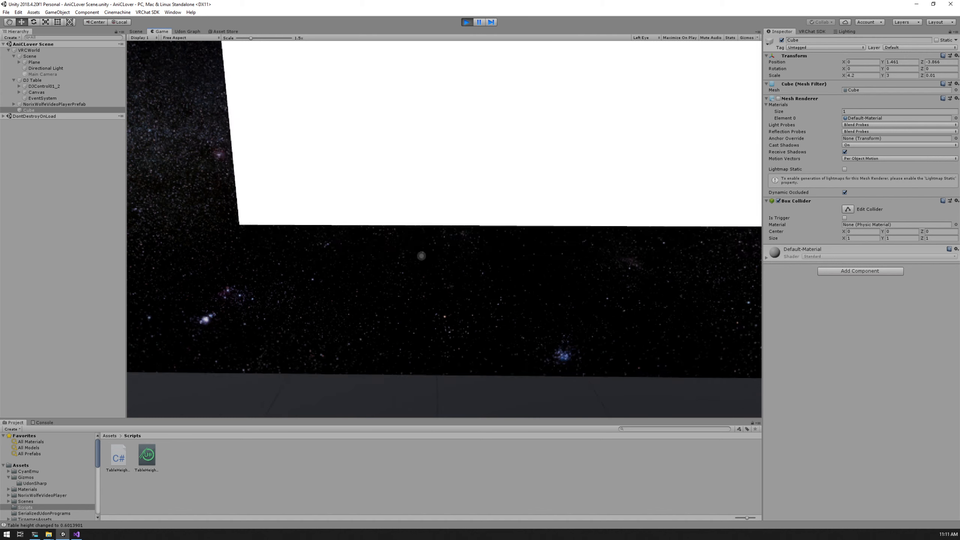
key("s")
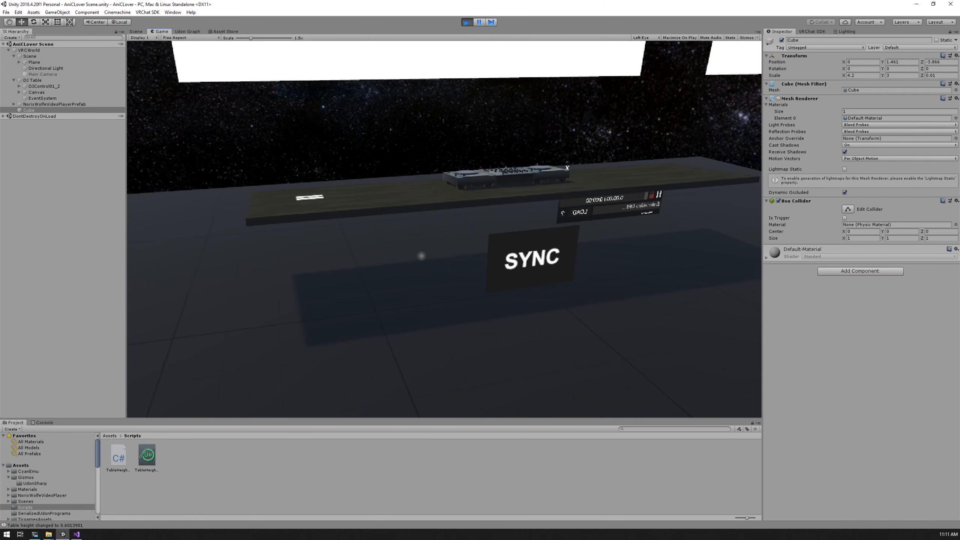
key("d")
key("a")
key("d")
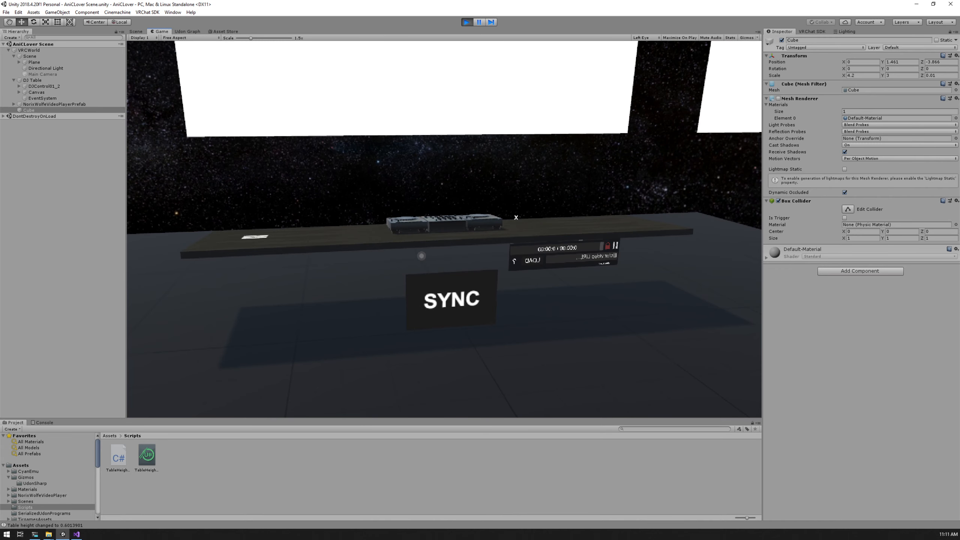
Stop Play mode and show the VRChat SDK build options for the world
key("Escape")
key("ctrl+p")
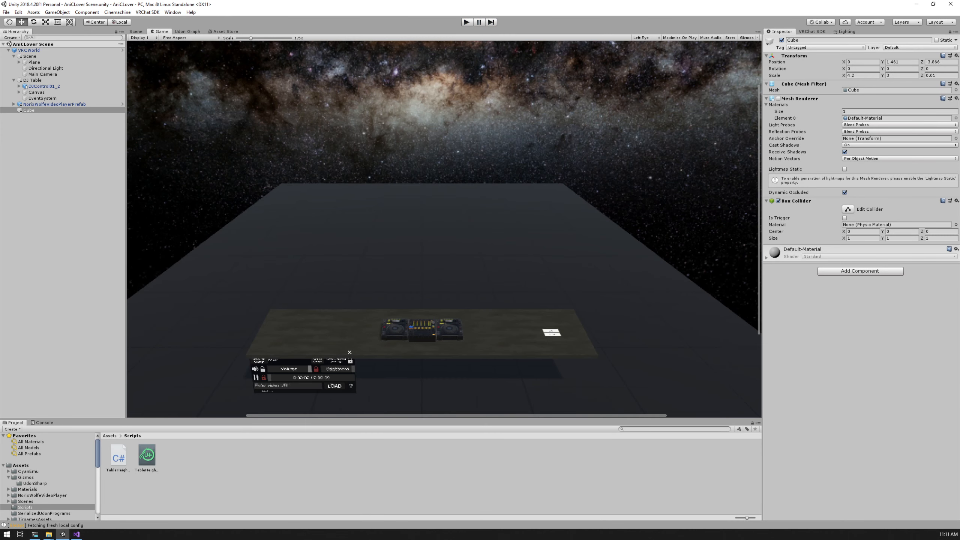
left_click(812, 32)
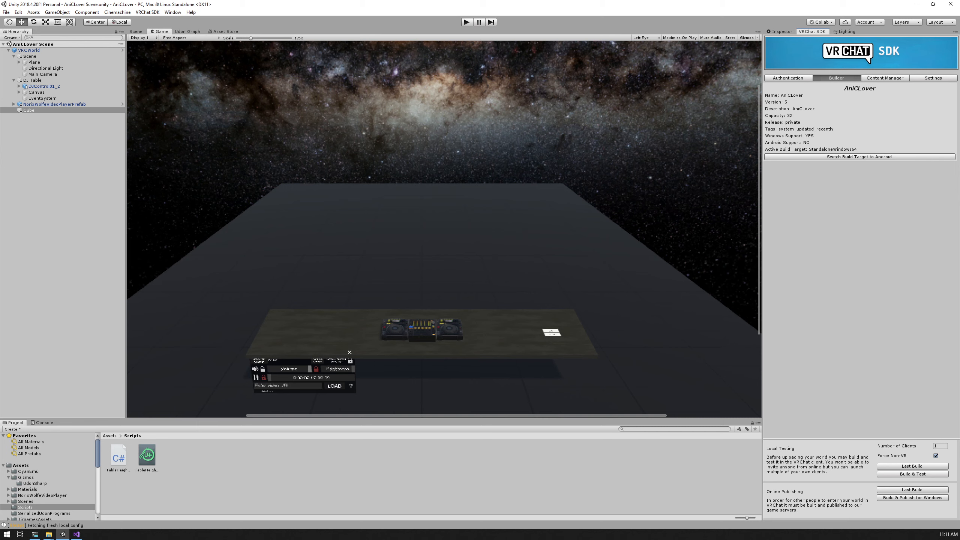
Run a local Build & Test with 2 clients, closing Visual Studio and retrying the script directory creation
left_click(940, 447)
left_click(912, 474)
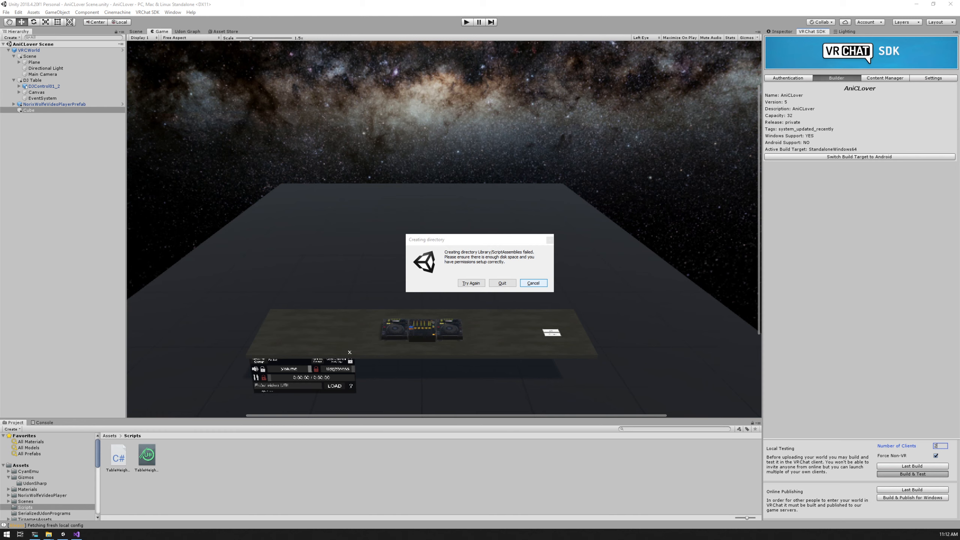
key("alt+Tab")
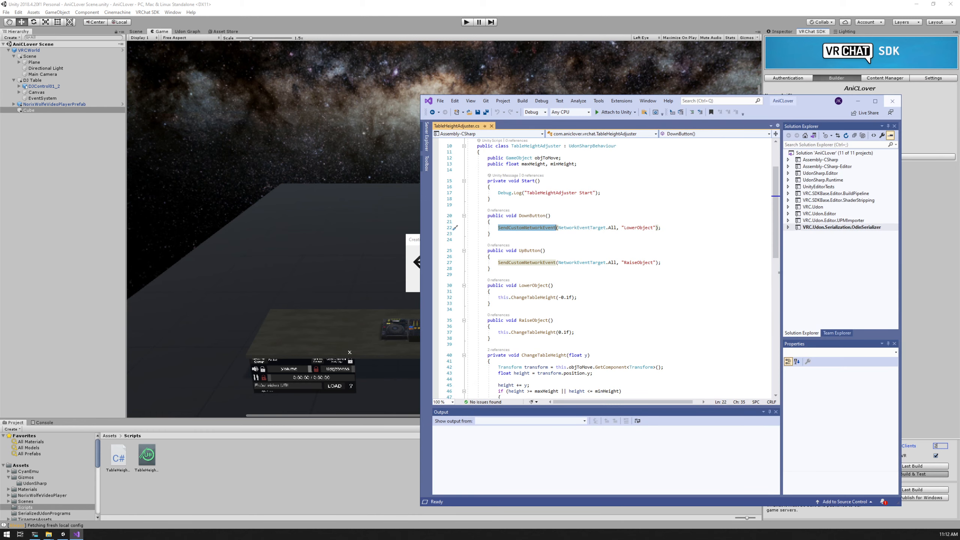
left_click(892, 101)
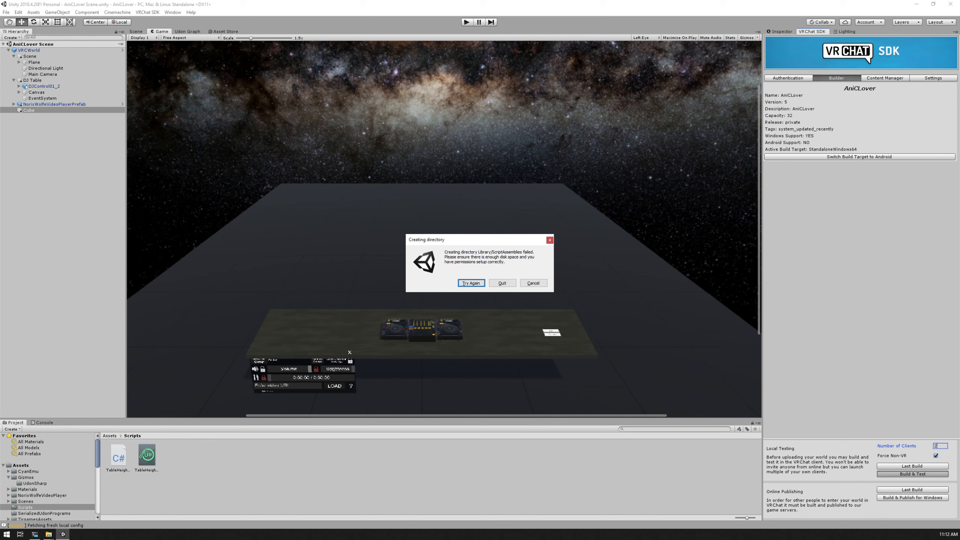
key("Return")
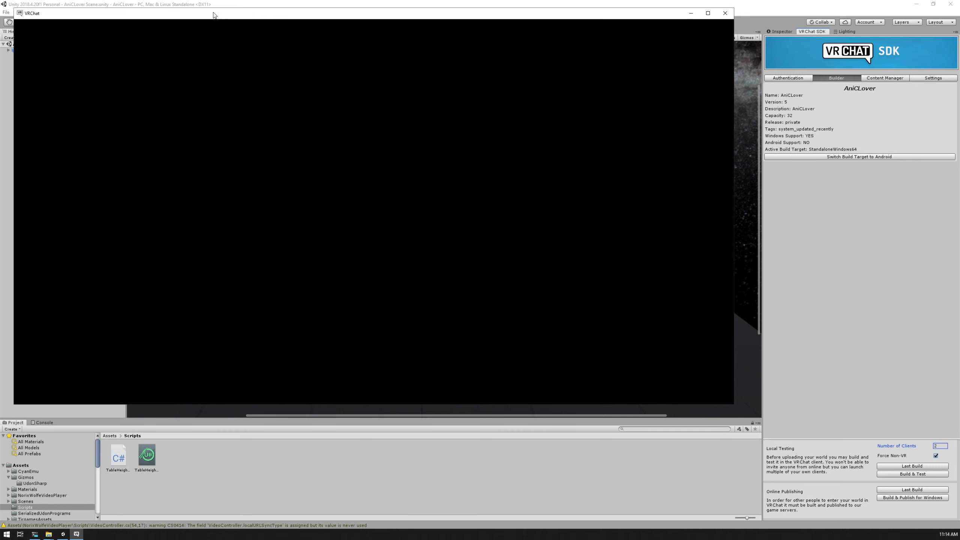
Arrange the two VRChat client windows so both worlds can be watched together, shrinking the first client's window
left_click_drag(213, 12, 206, 10)
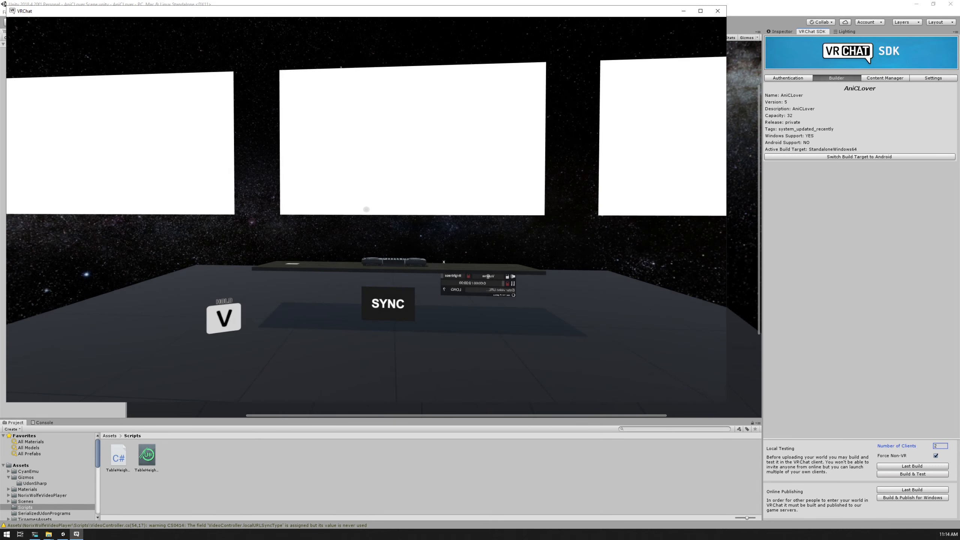
key("alt+Tab")
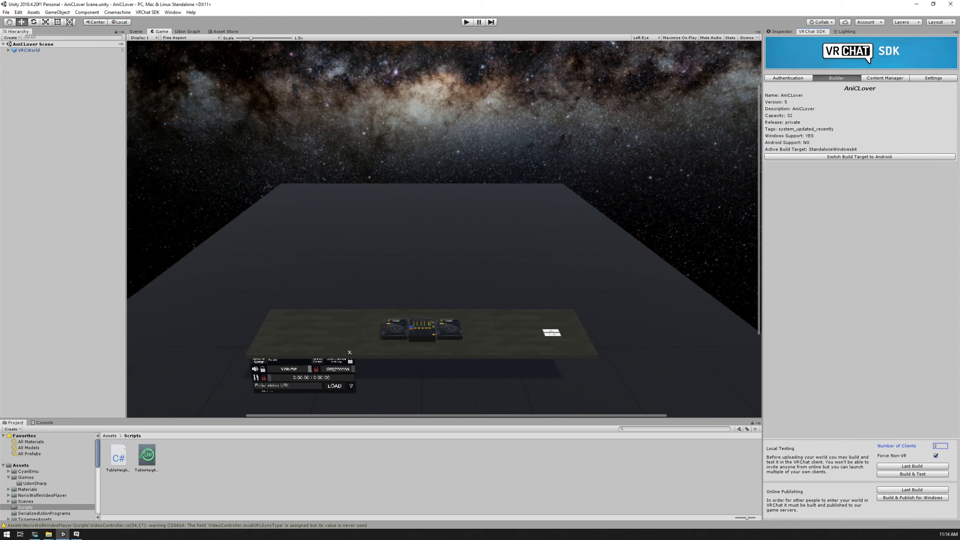
key("alt+Tab")
left_click_drag(442, 117, 658, 139)
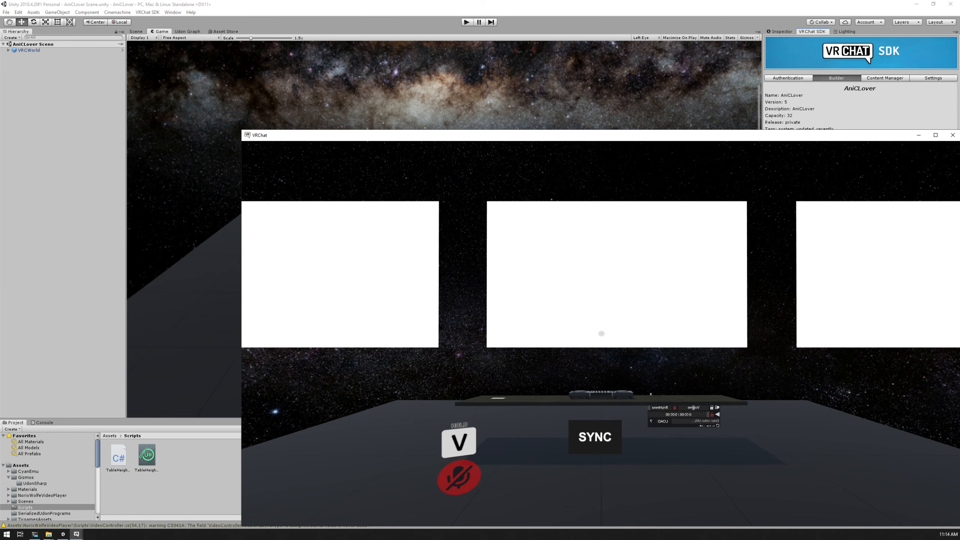
key("alt+Tab")
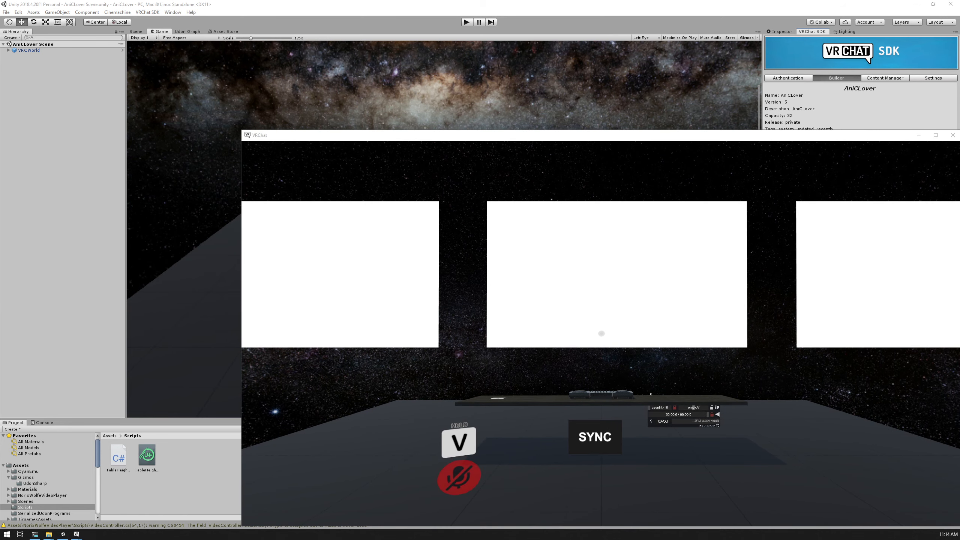
key("alt+Tab")
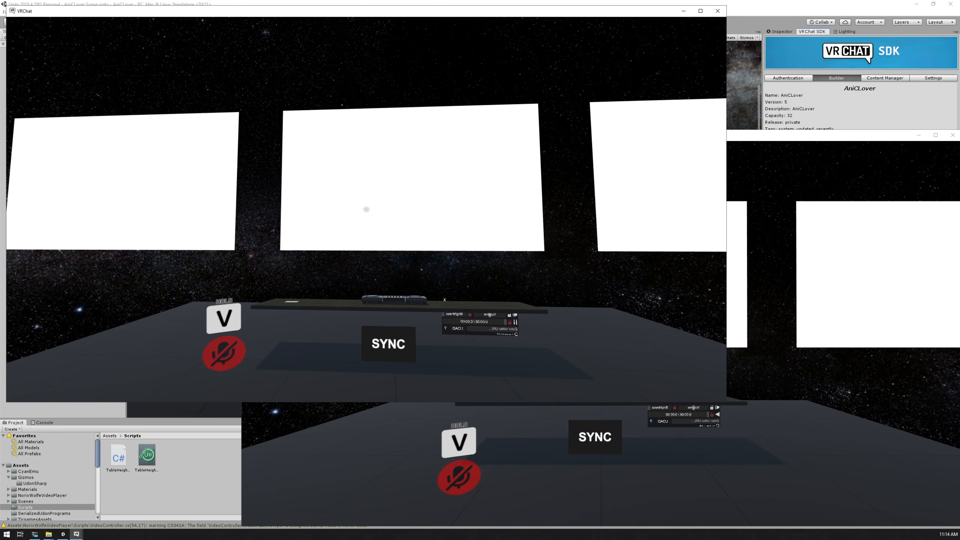
key("alt+Tab")
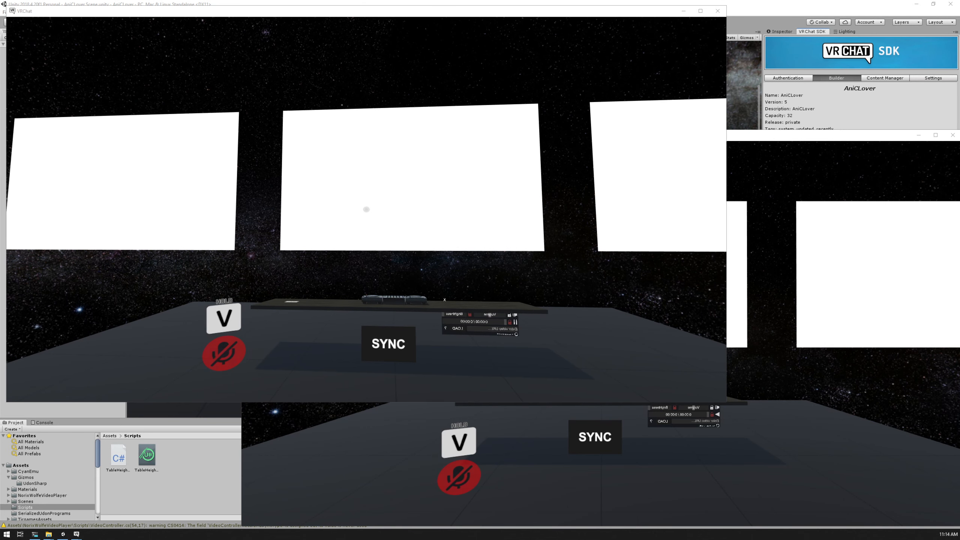
key("alt+Tab")
key("alt+Tab")
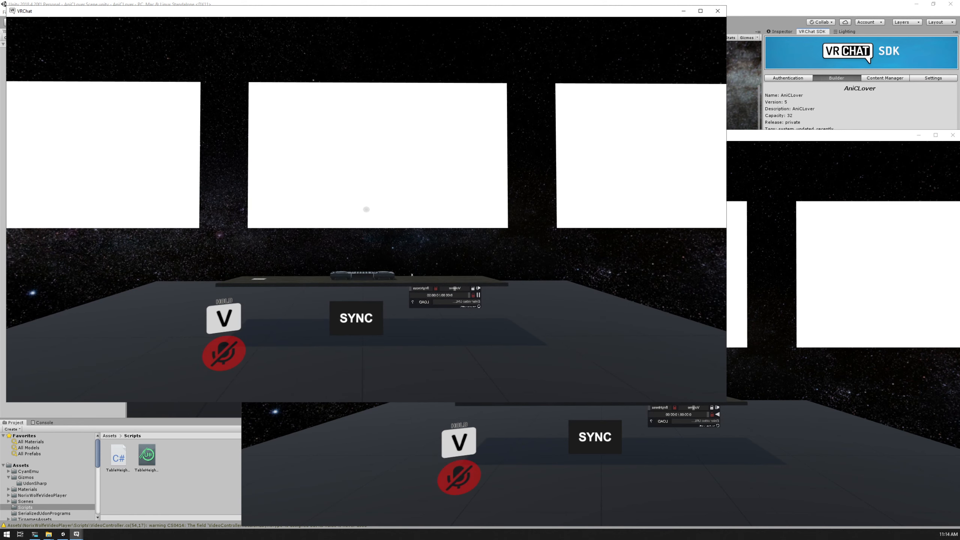
key("alt+Tab")
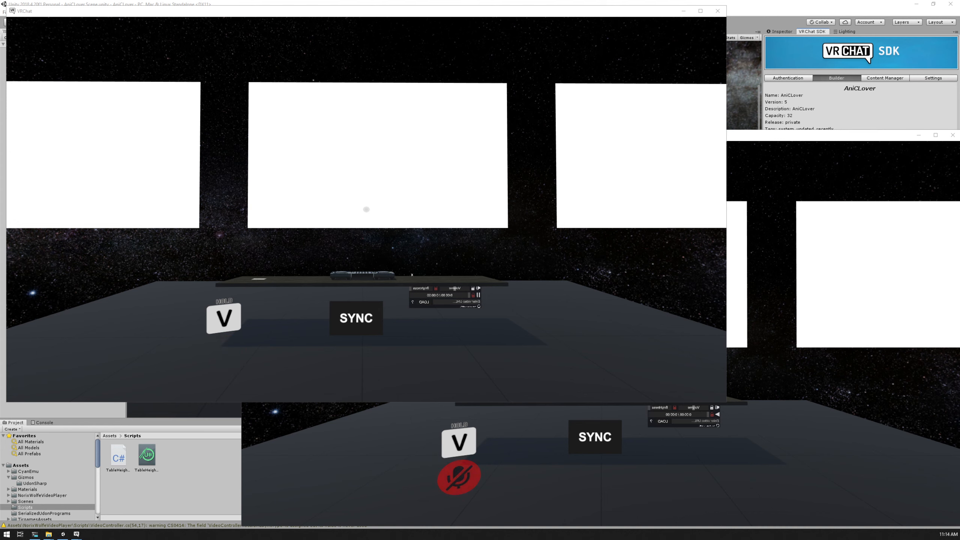
left_click_drag(726, 401, 589, 181)
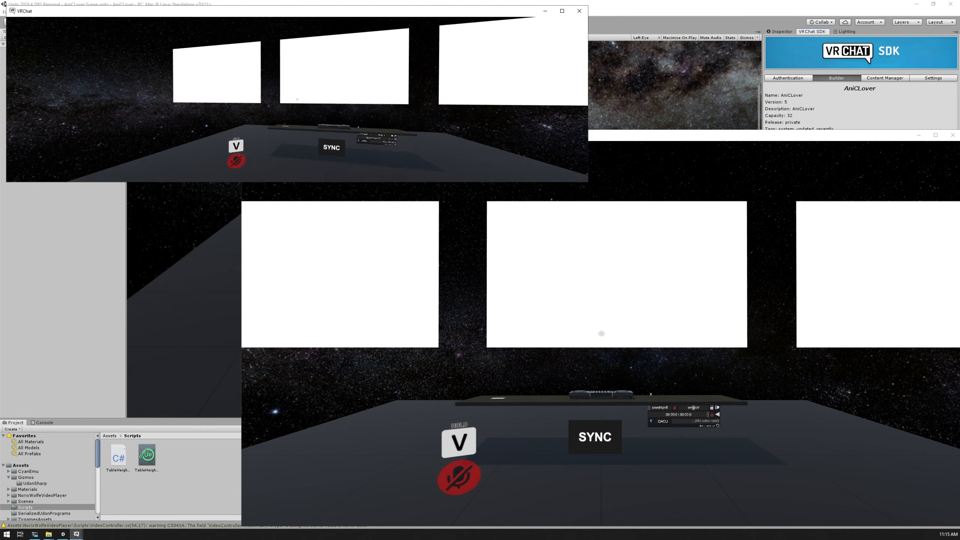
In the smaller client, walk the avatar up to the DJ table and test the invisible barrier by jumping against it
key("w")
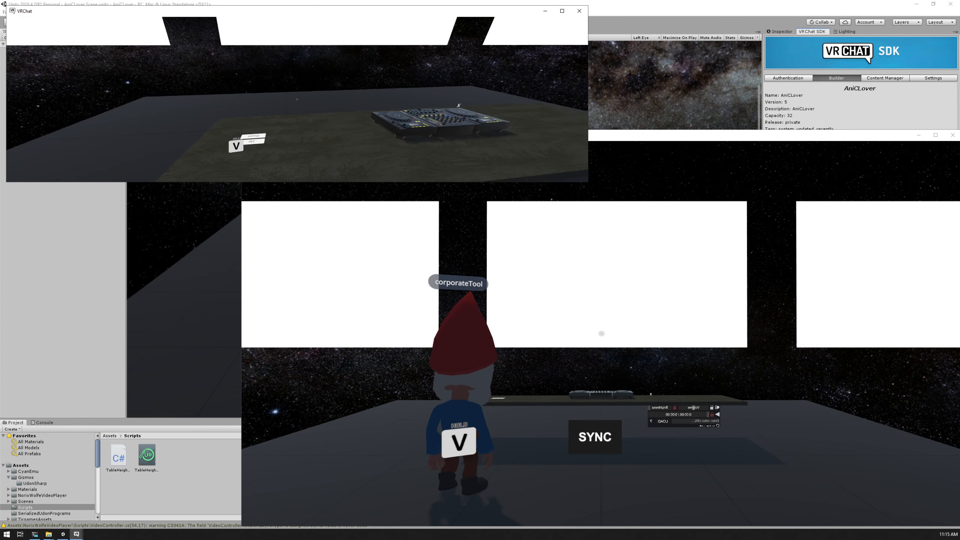
key("space")
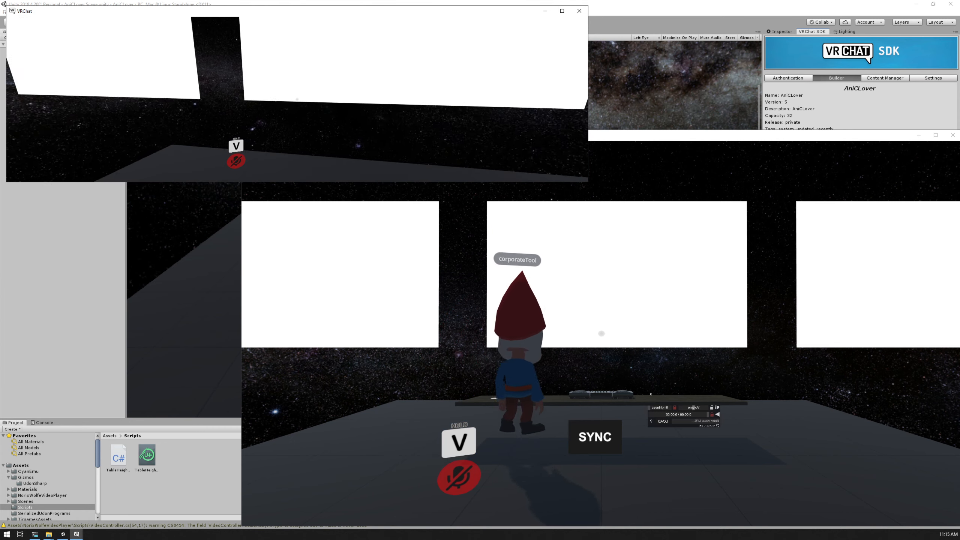
key("a")
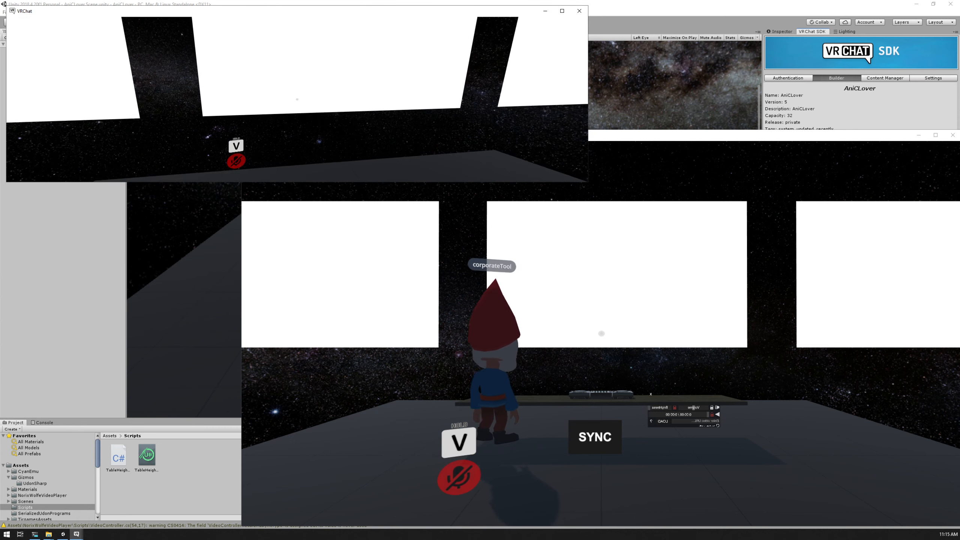
key("d")
key("space")
key("d")
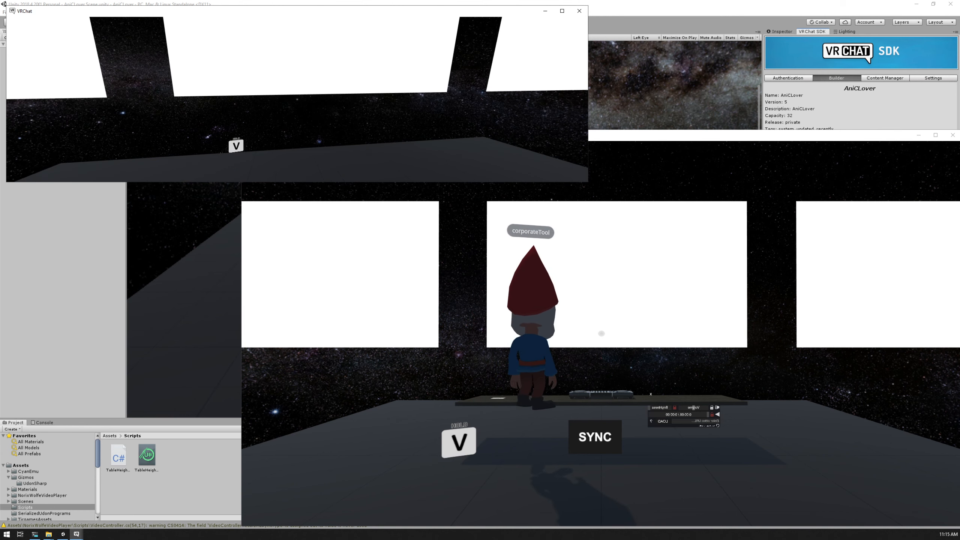
key("s")
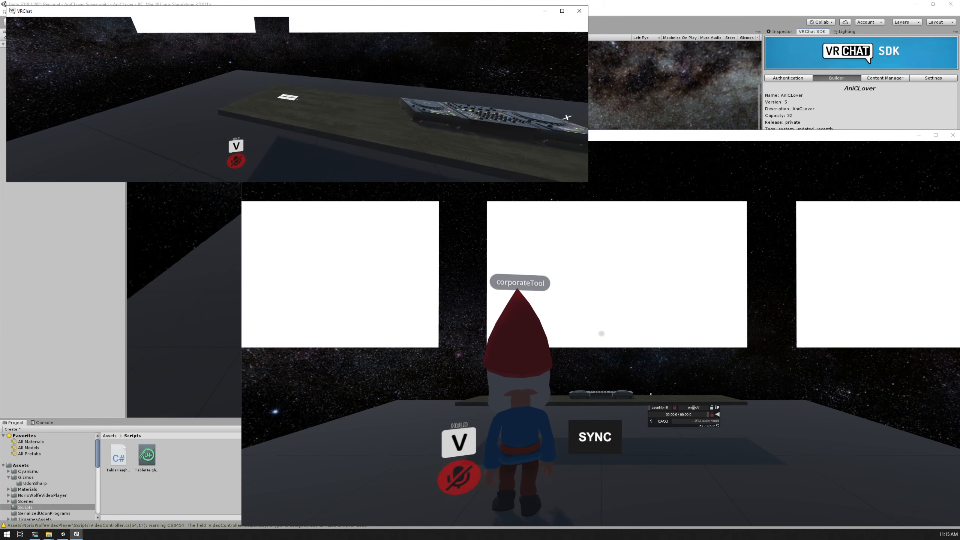
Raise and lower the DJ table with its Up and Down buttons to test height syncing in the second client
key("w")
left_click(297, 99)
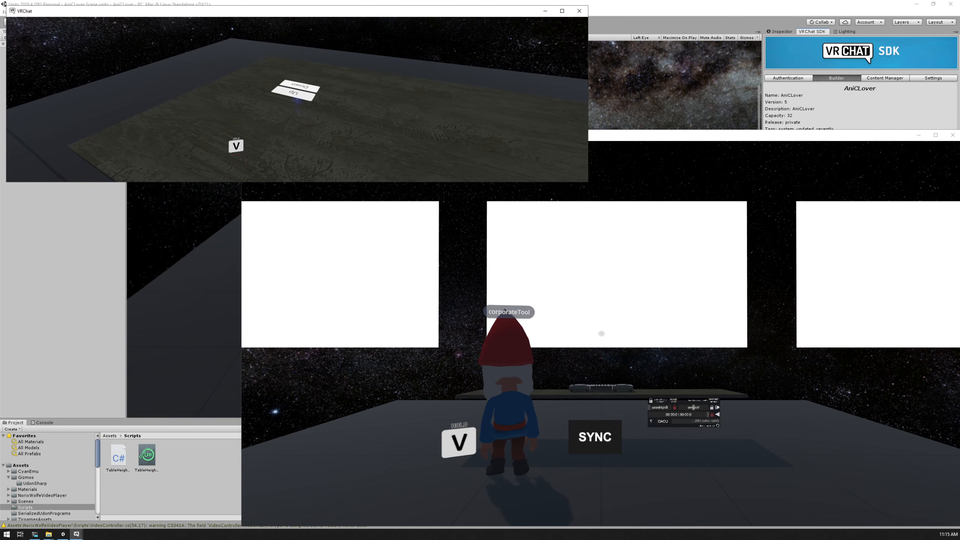
left_click(297, 99)
key("s")
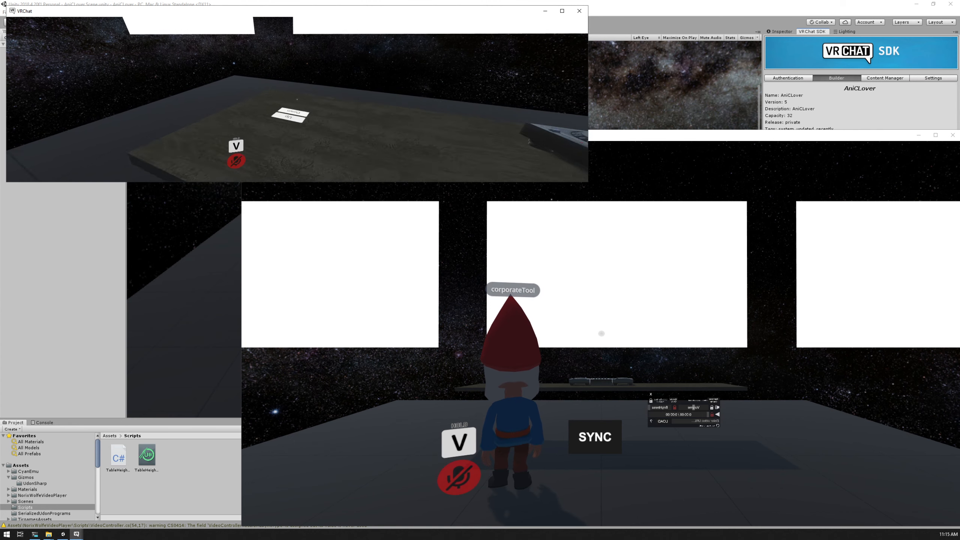
key("w")
left_click(297, 99)
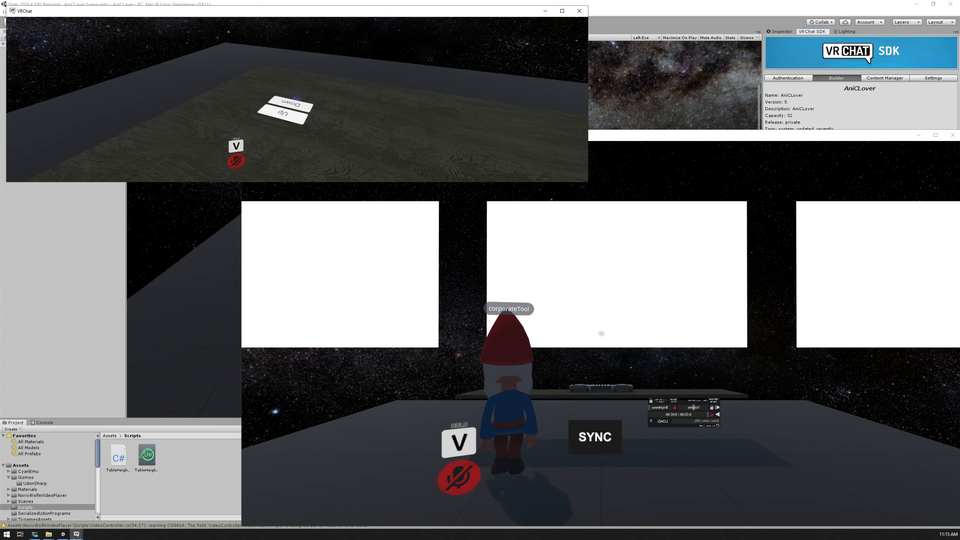
left_click(297, 99)
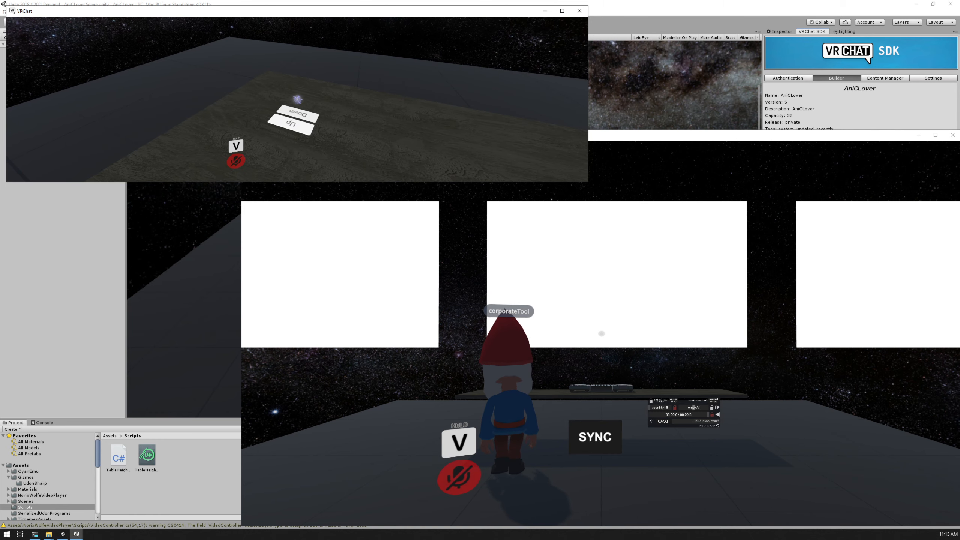
left_click(297, 99)
left_click(297, 99)
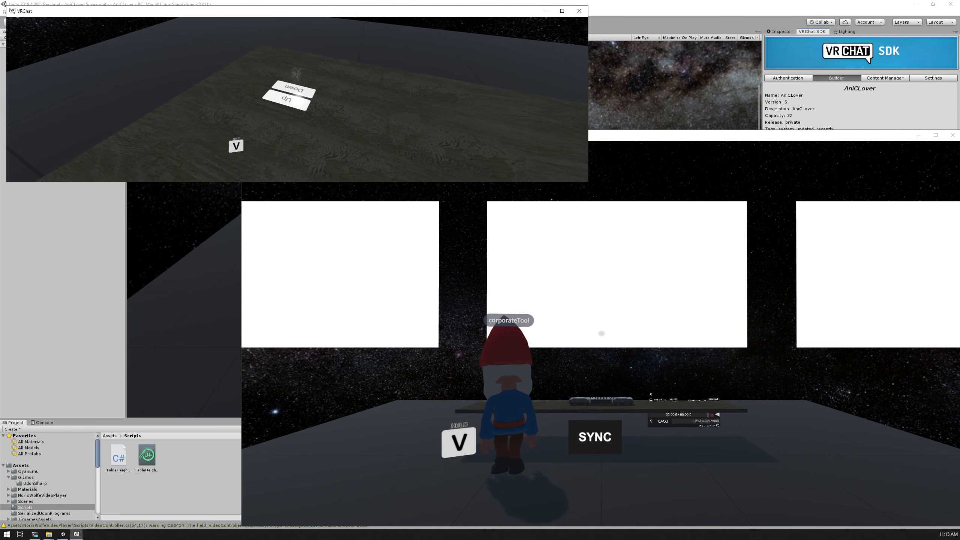
Move sideways along the DJ table and test its Down and Up buttons again from the new spot
key("a")
key("d")
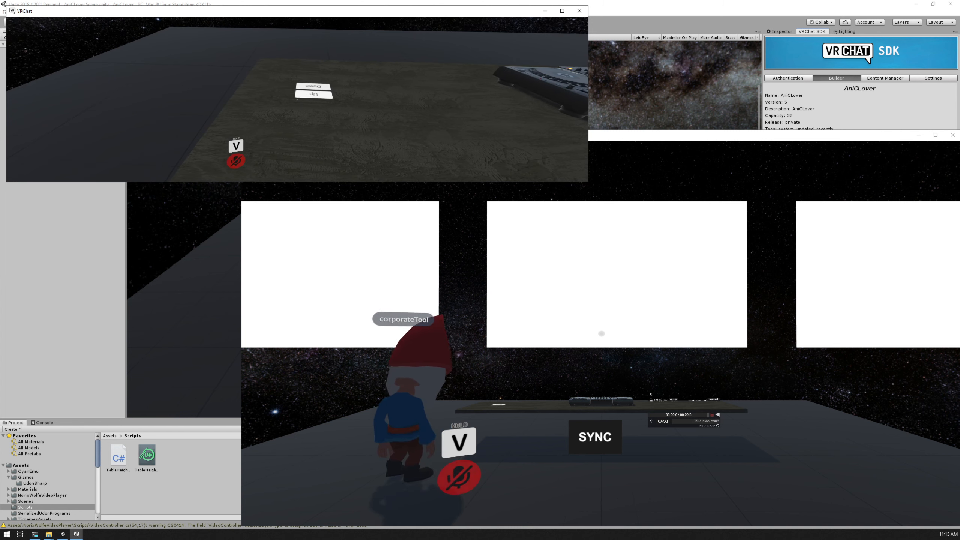
key("w")
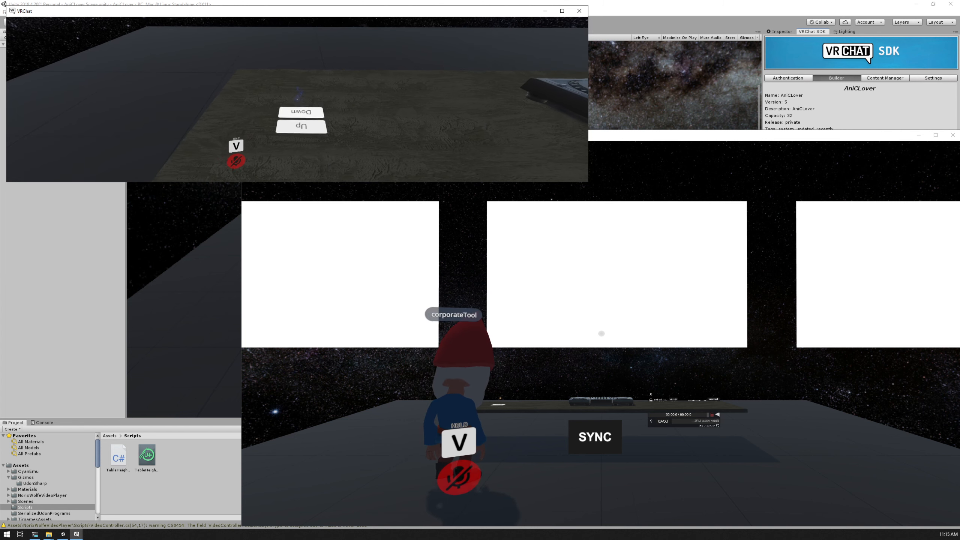
left_click(297, 99)
left_click(297, 99)
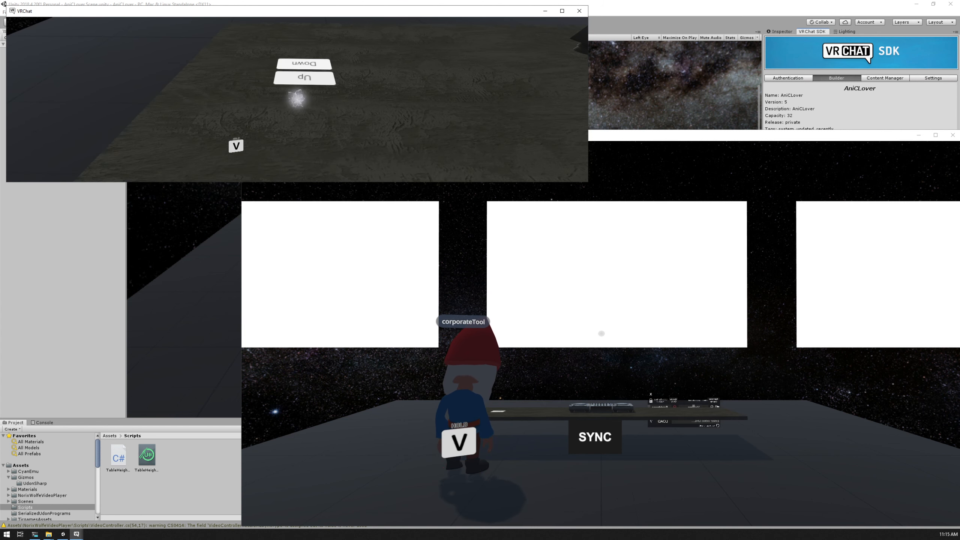
left_click(296, 99)
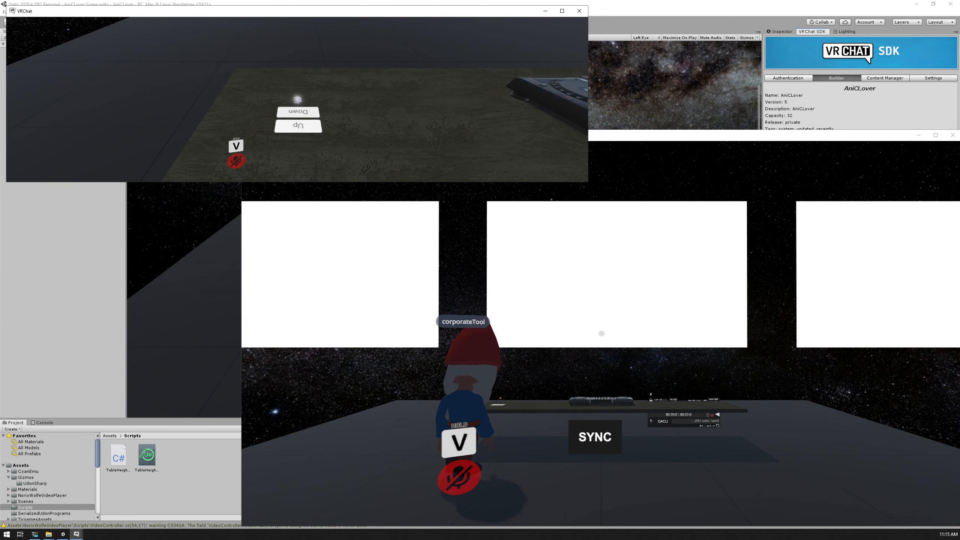
left_click(297, 99)
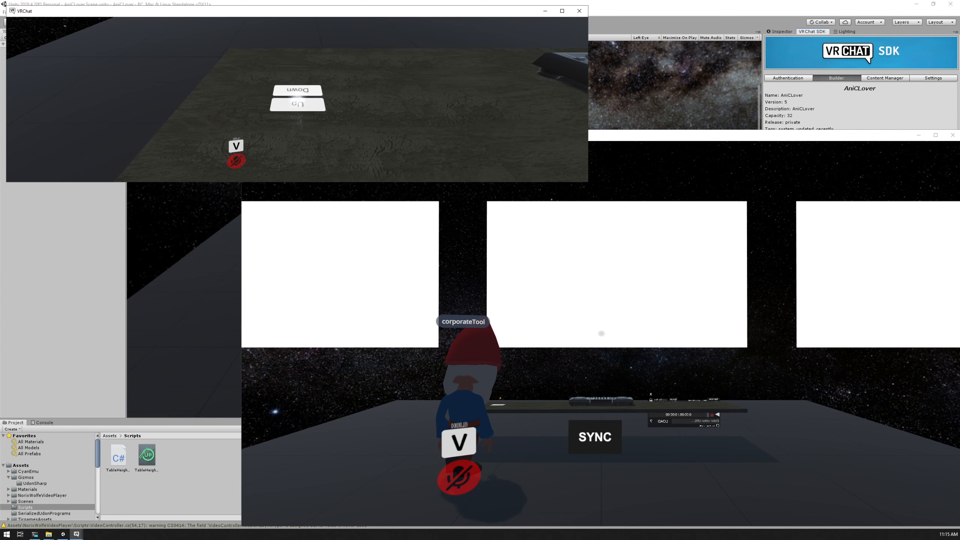
Walk around to the opposite side of the DJ table, test the height buttons from there and back away
key("s")
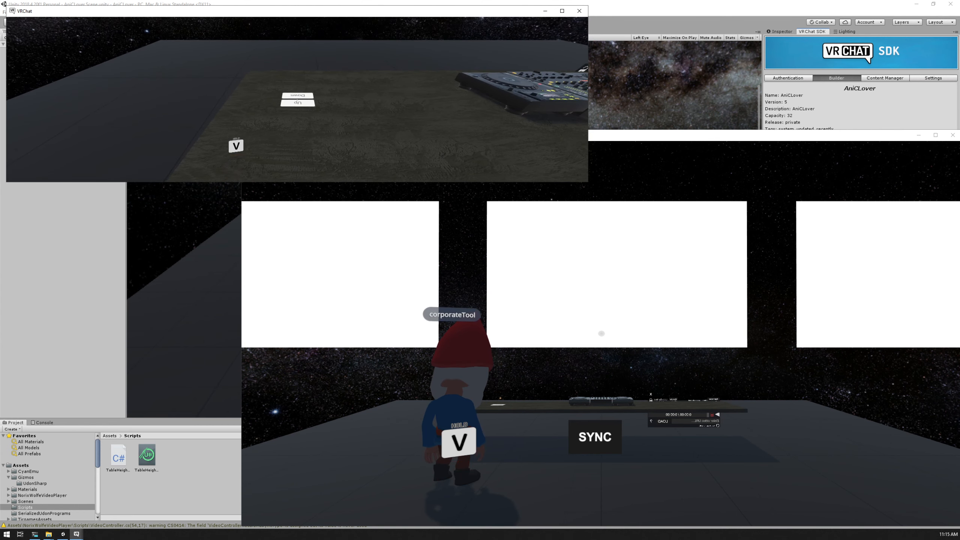
key("a")
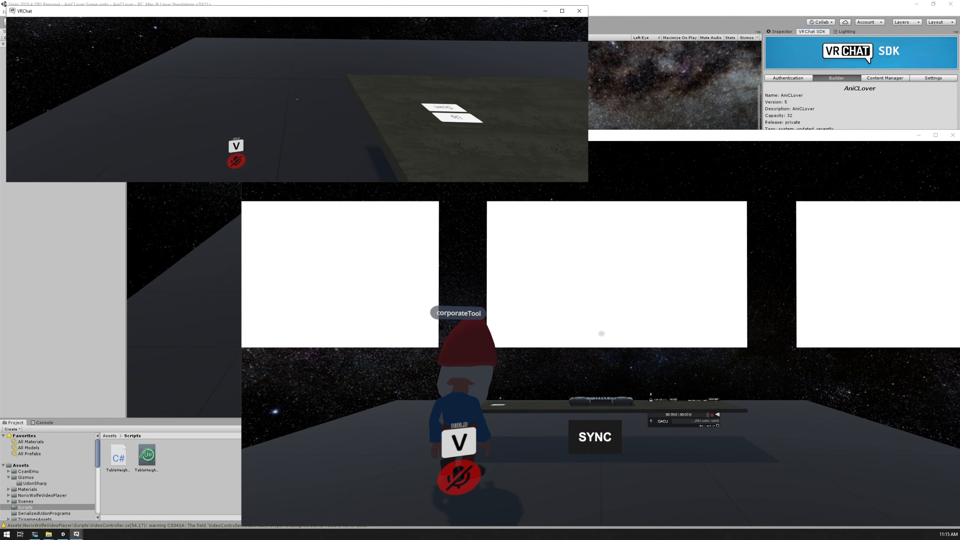
key("w")
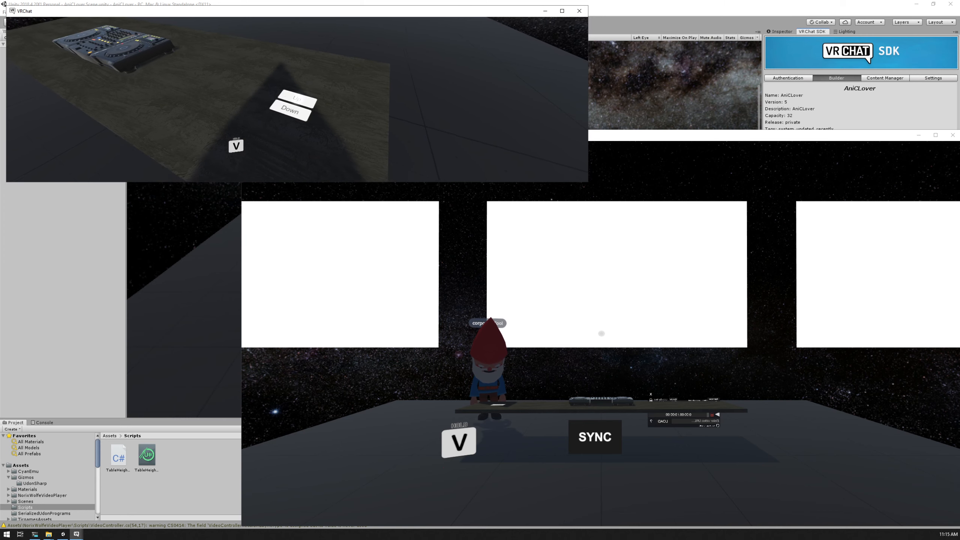
key("s")
key("s")
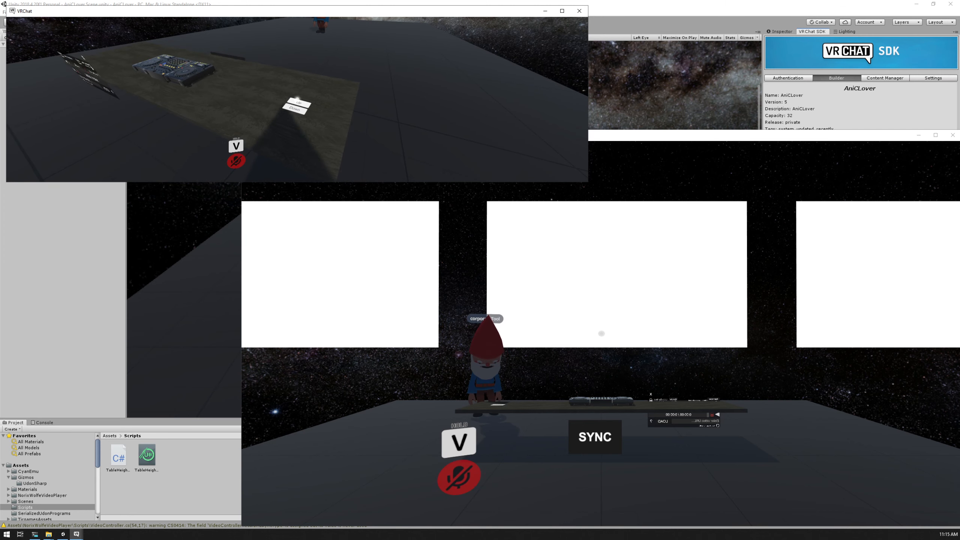
left_click(297, 99)
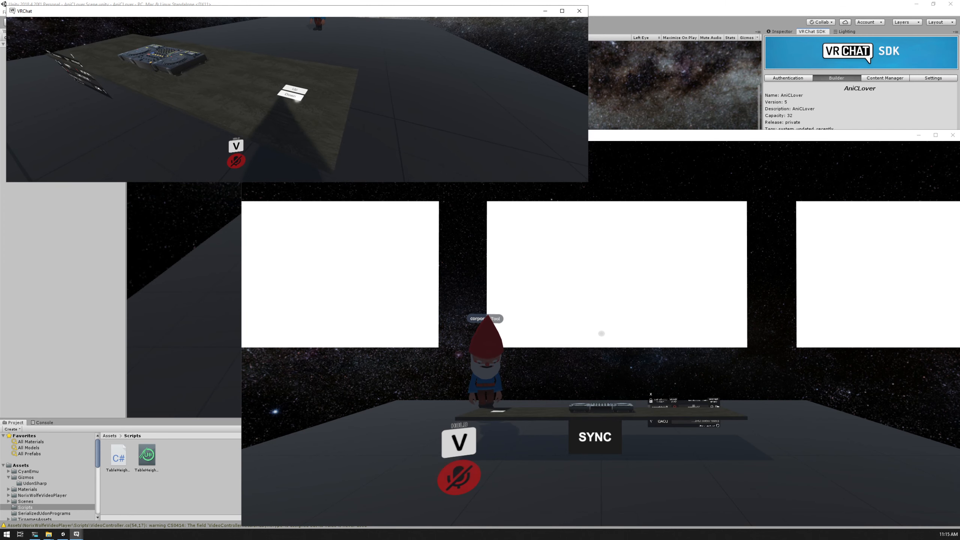
left_click(297, 99)
key("s")
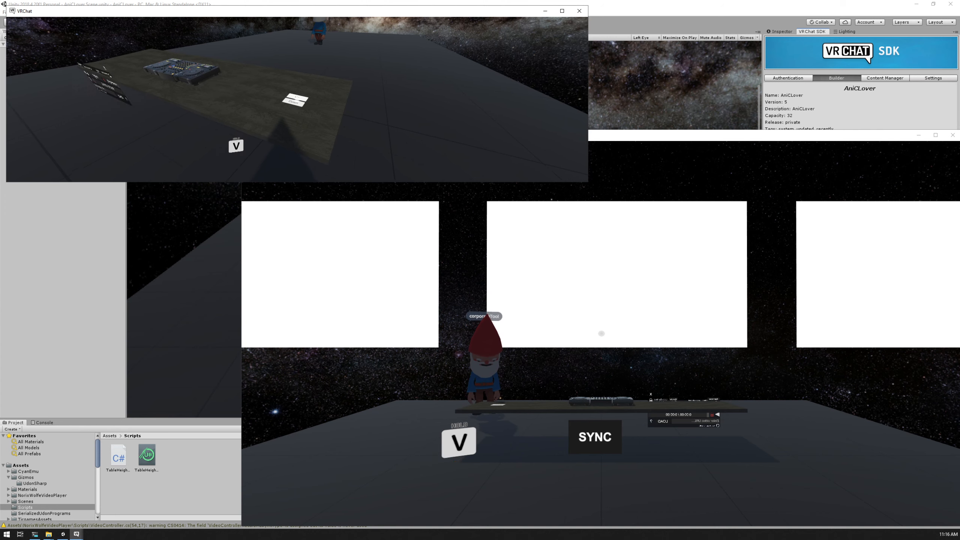
key("s")
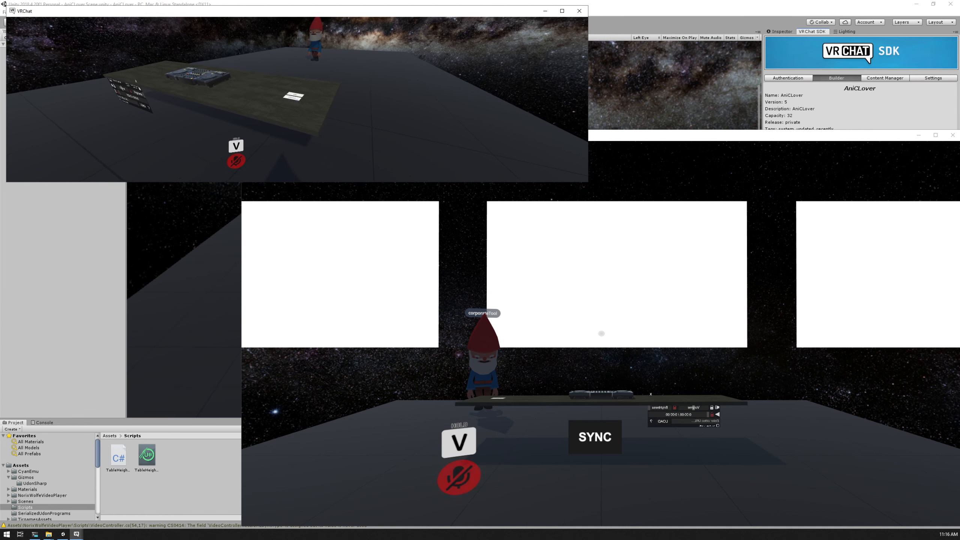
Raise the DJ table in several increments from a distance, walk closer and lower it again to test height syncing
left_click(297, 99)
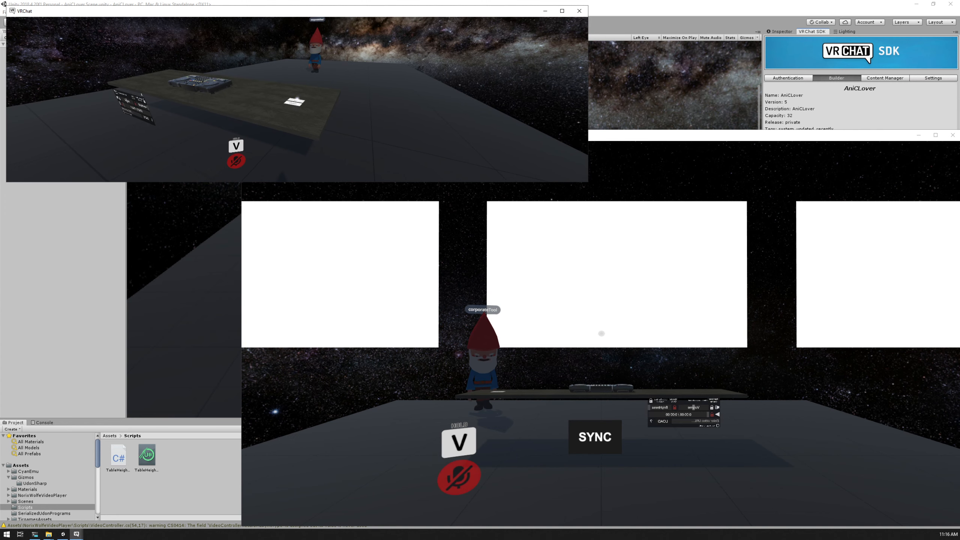
left_click(297, 99)
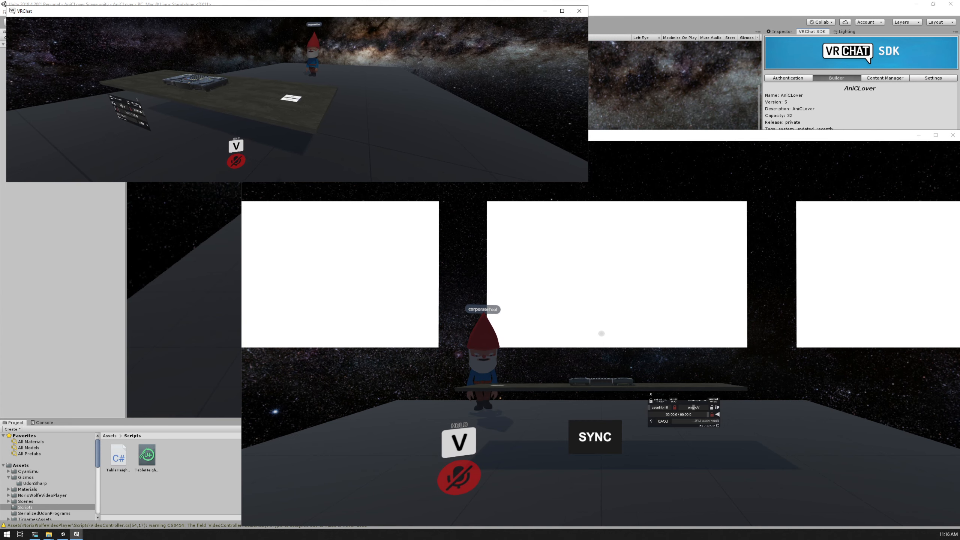
left_click(297, 99)
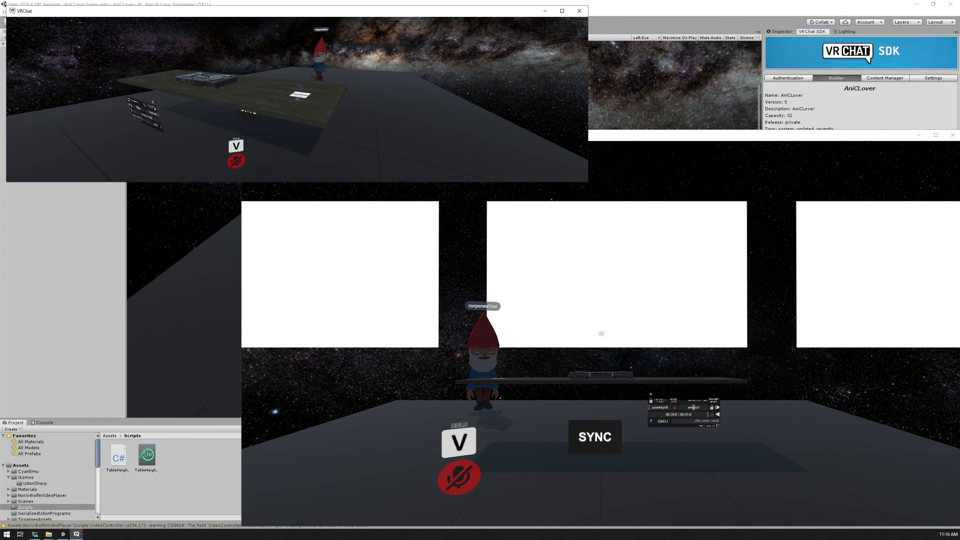
left_click(297, 99)
key("w")
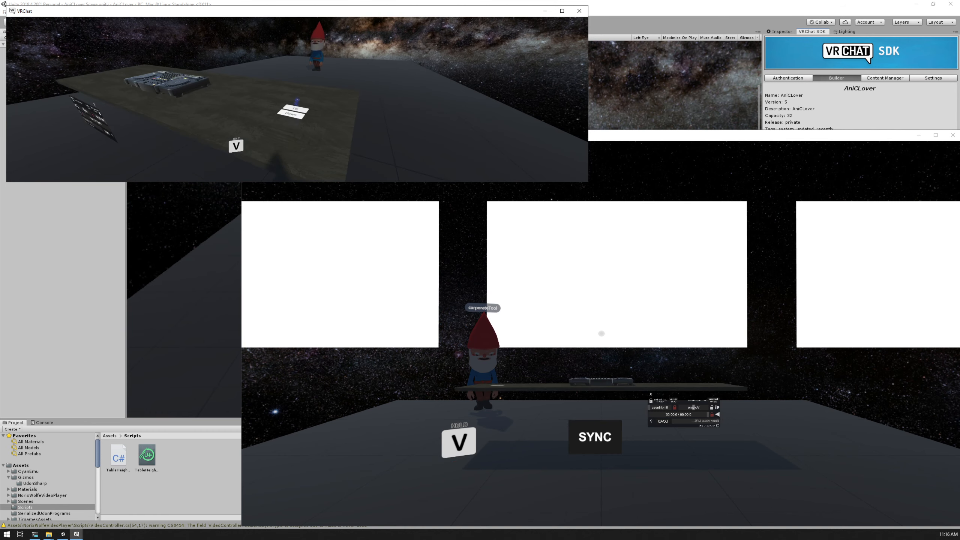
left_click(297, 99)
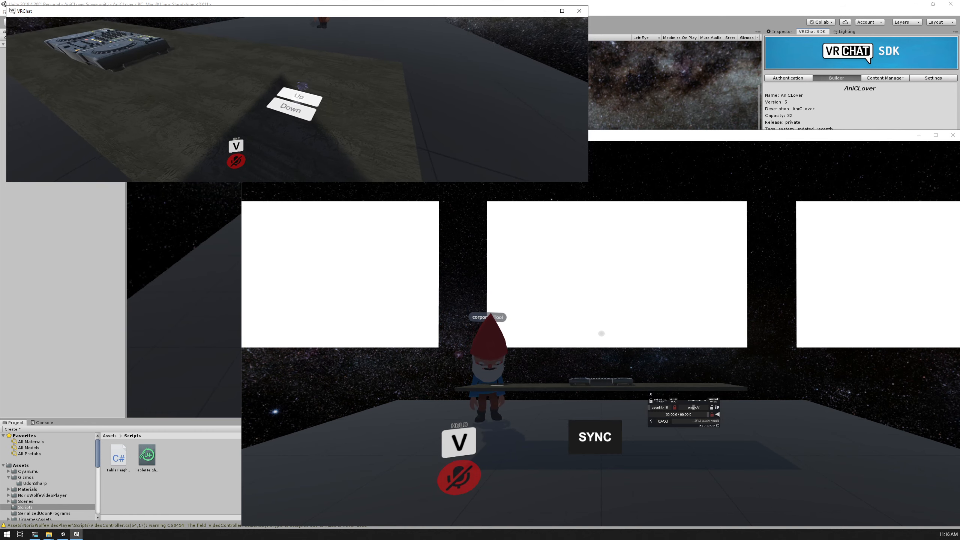
left_click(296, 99)
Walk the avatar around the end of the DJ table to the side with the SYNC panel
key("d")
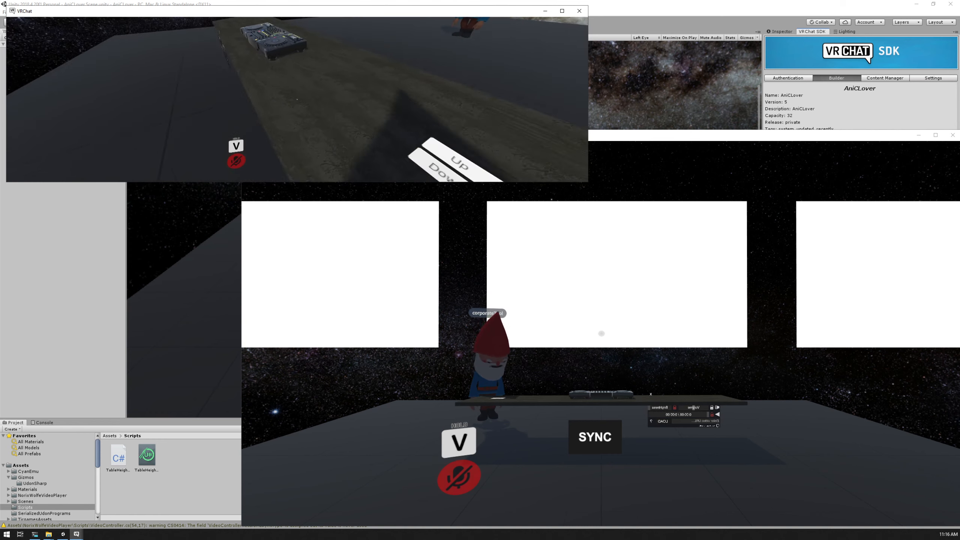
key("d")
key("s")
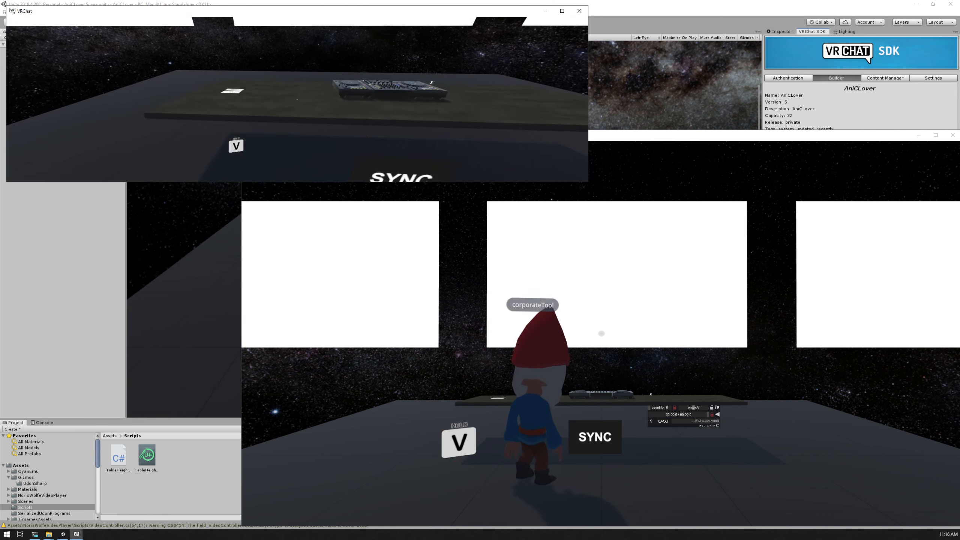
key("w")
key("d")
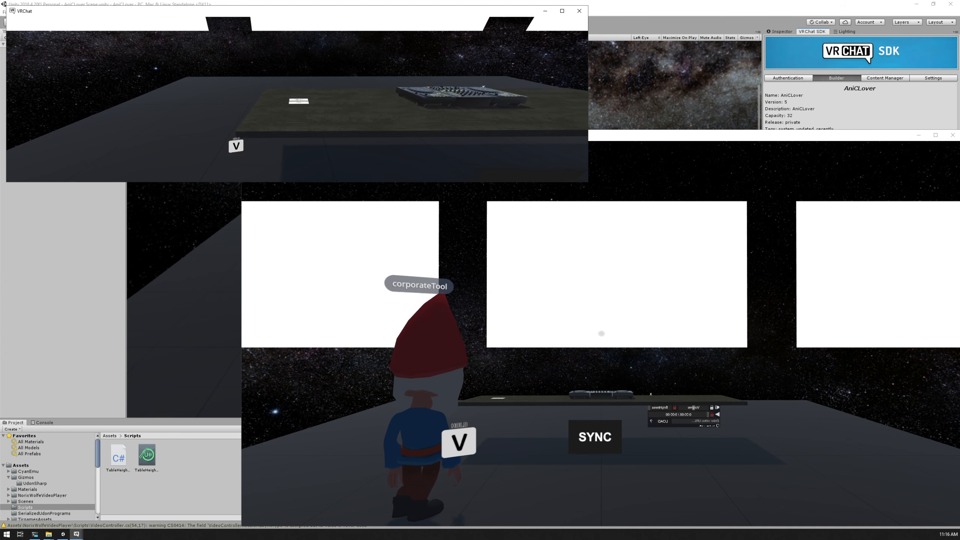
Walk up against the table's front edge near the height buttons and step back and forth to test the barrier
key("w")
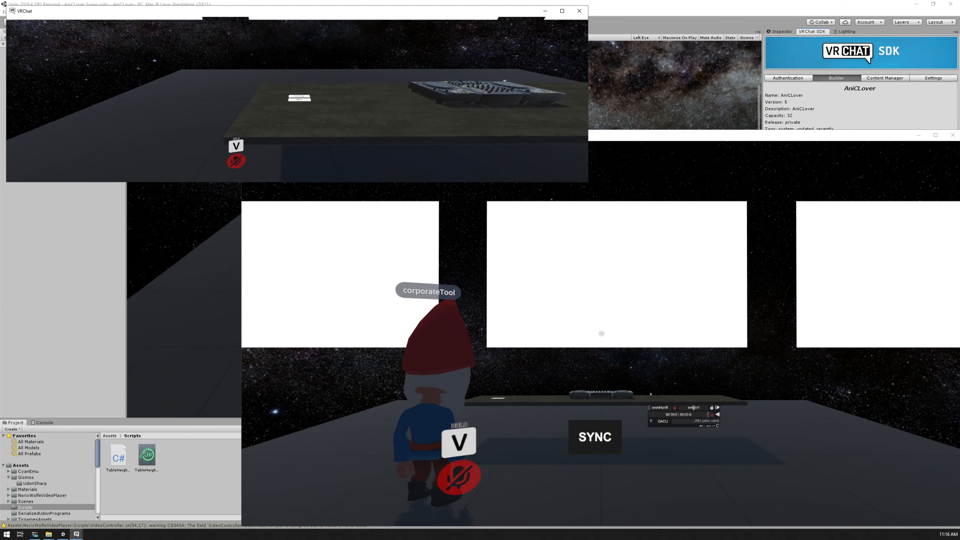
key("w")
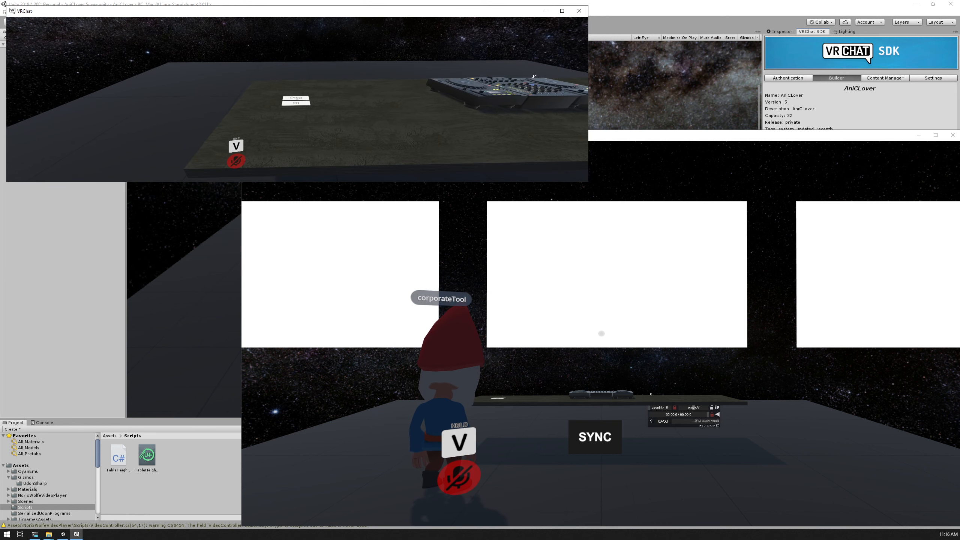
key("w")
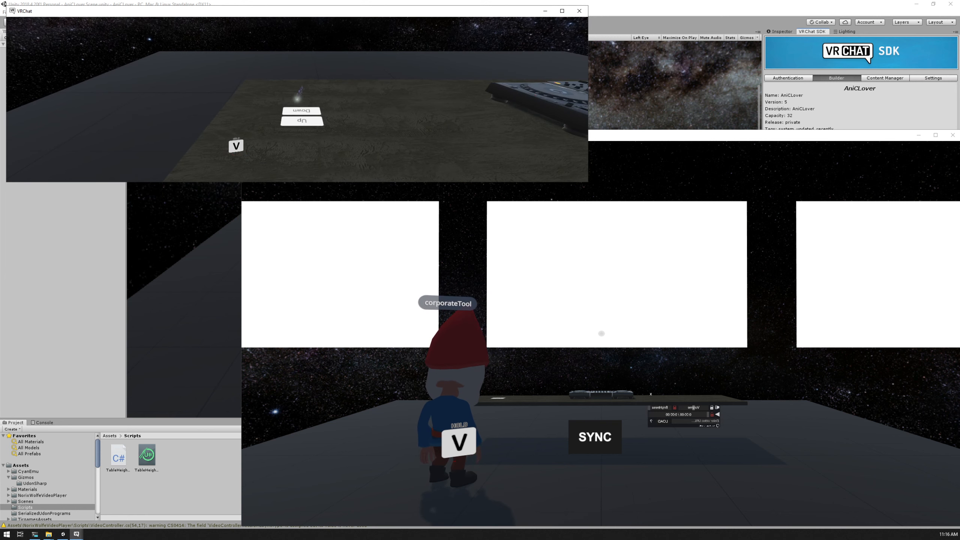
key("w")
key("w")
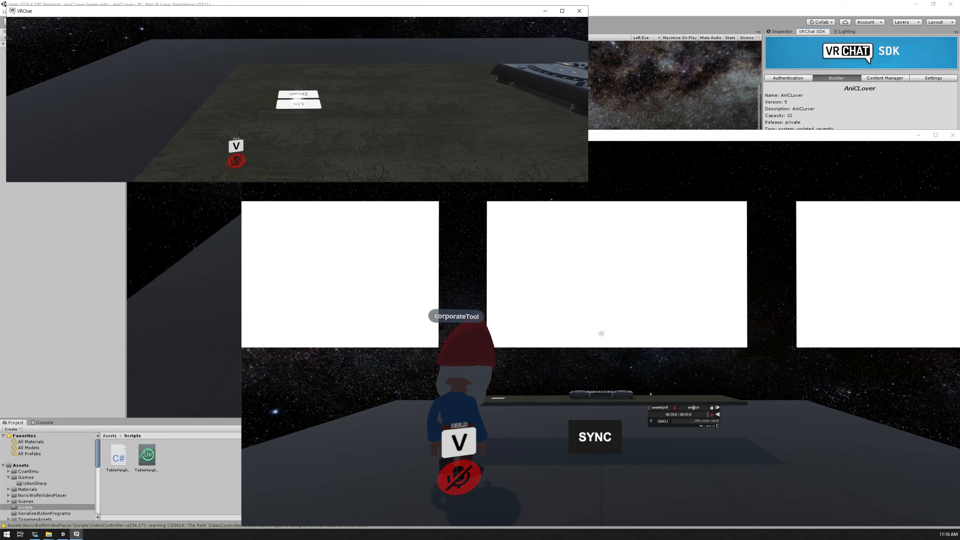
key("s")
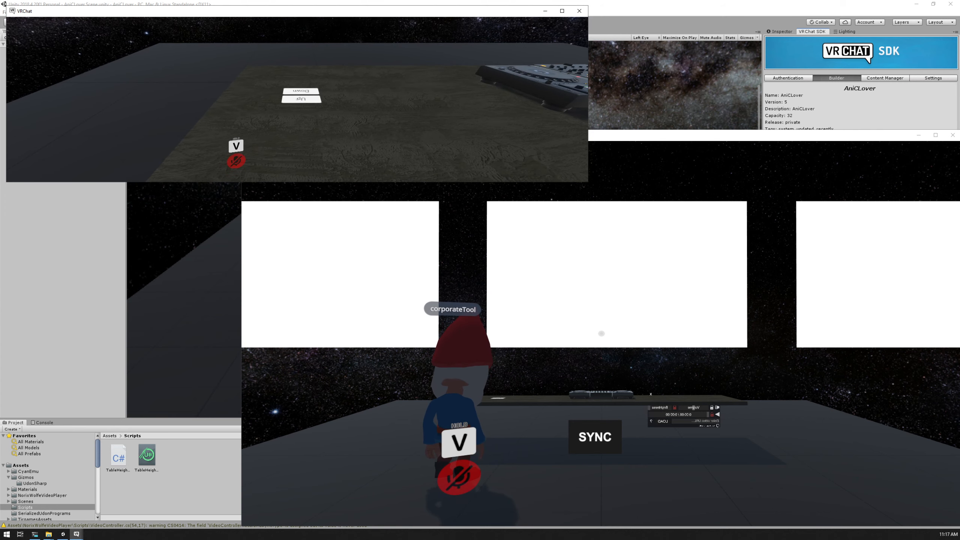
key("w")
key("s")
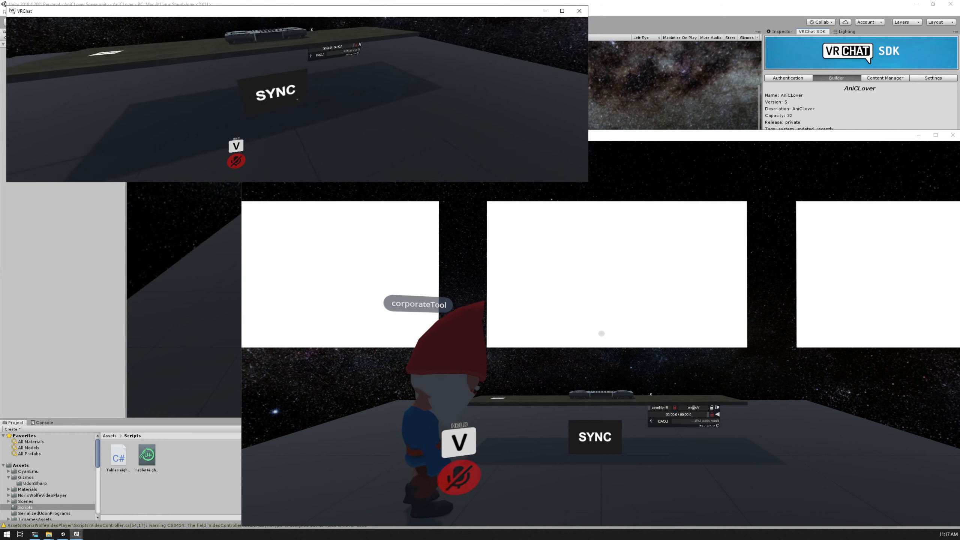
Back the avatar away past the SYNC panel to view the DJ table and the three screens from afar
key("d")
key("s")
key("w")
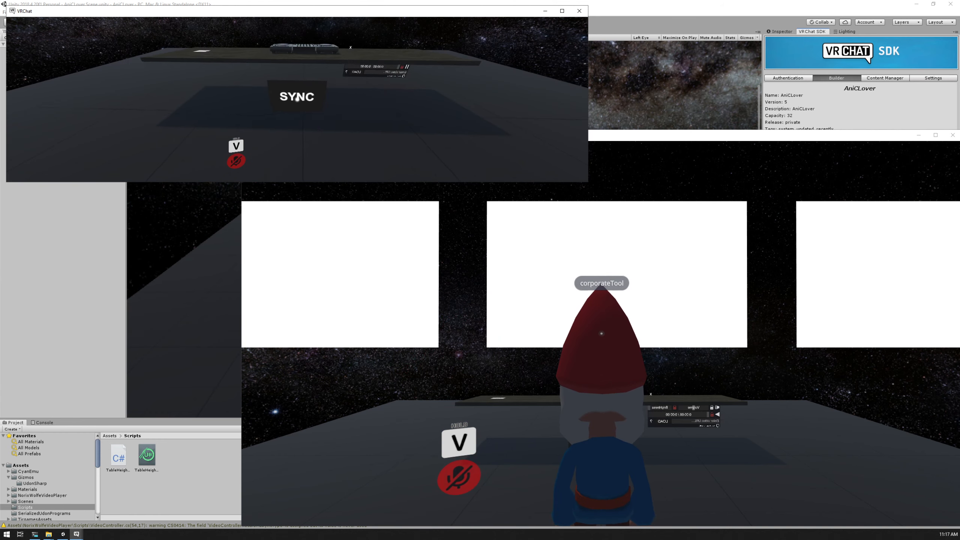
key("s")
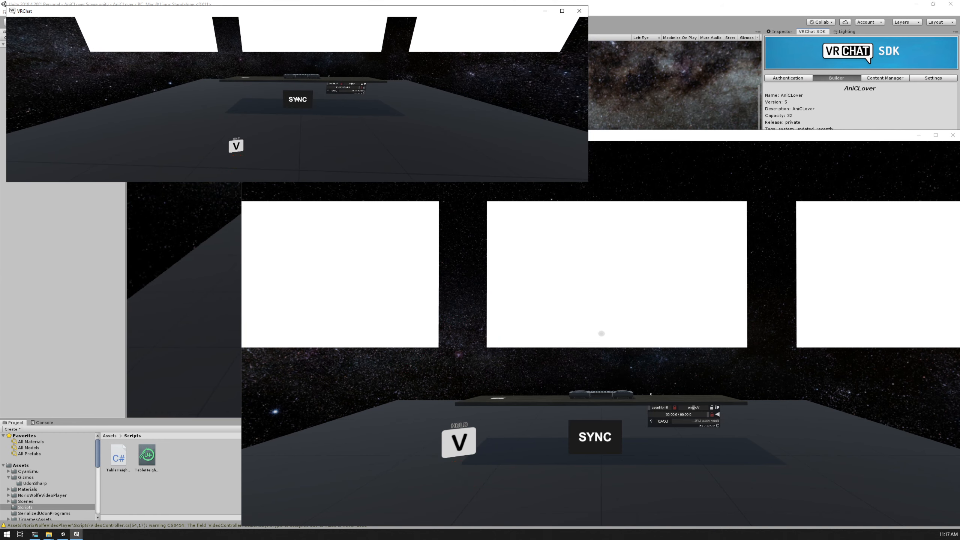
key("s")
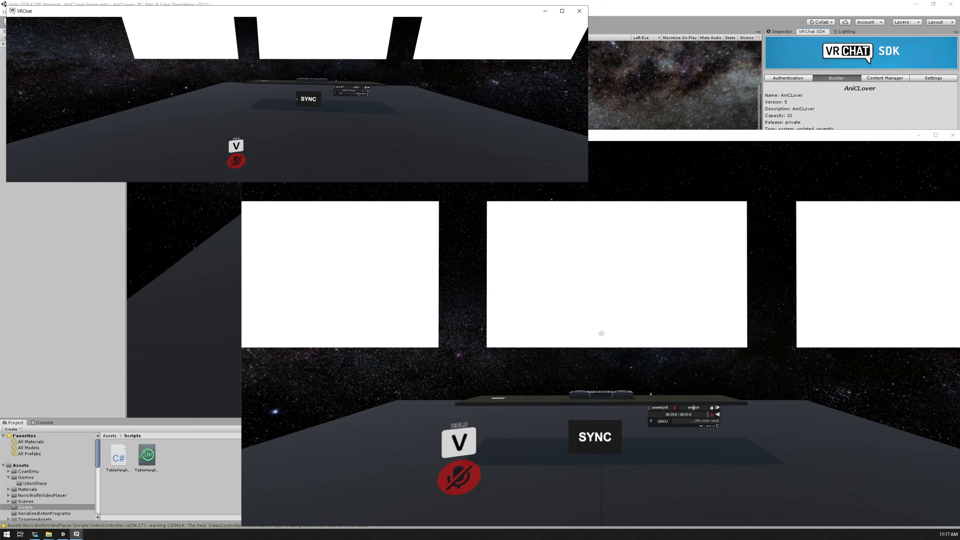
Return to the DJ table, circle it once more to check it from several sides and back away from its front
key("w")
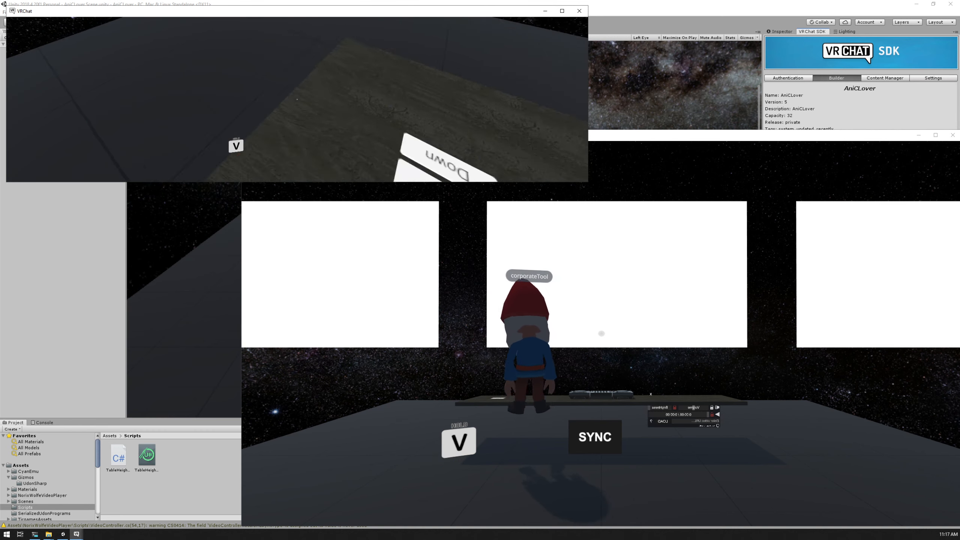
key("a")
key("w")
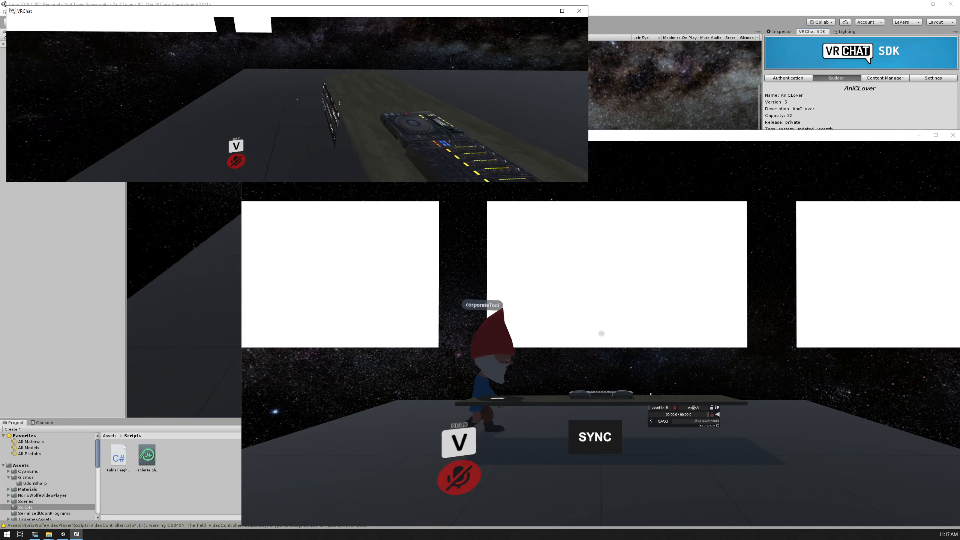
key("w")
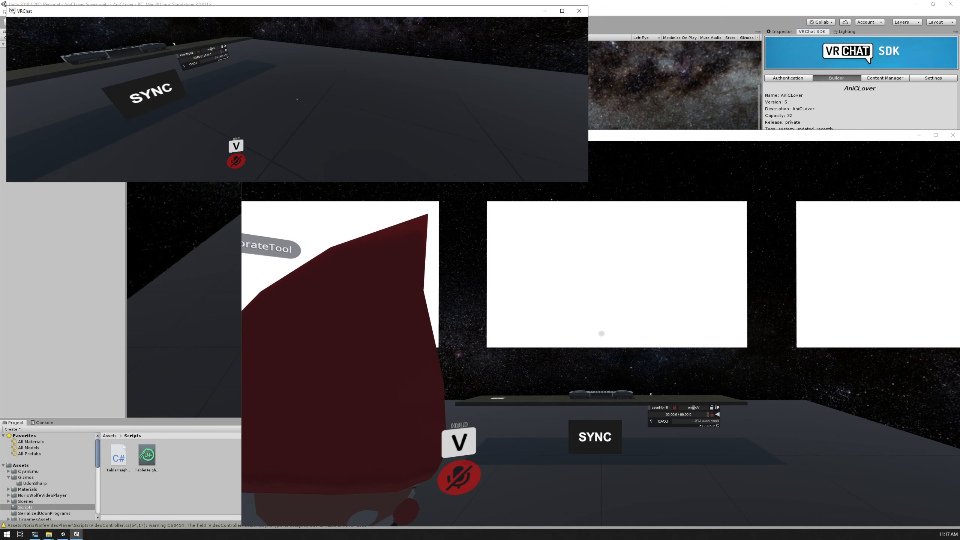
key("w")
key("s")
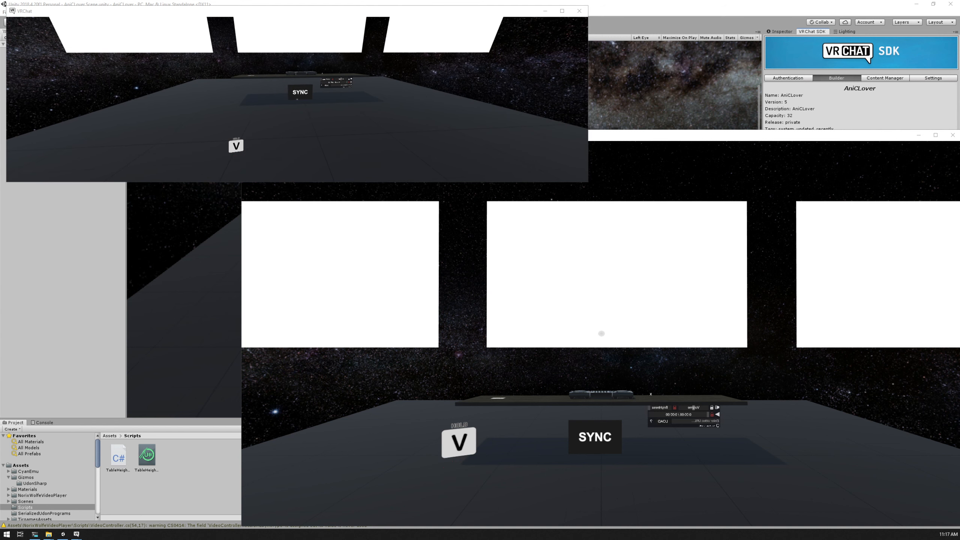
Switch to the larger VRChat client and walk its avatar up to the height buttons on the DJ table
key("alt+Tab")
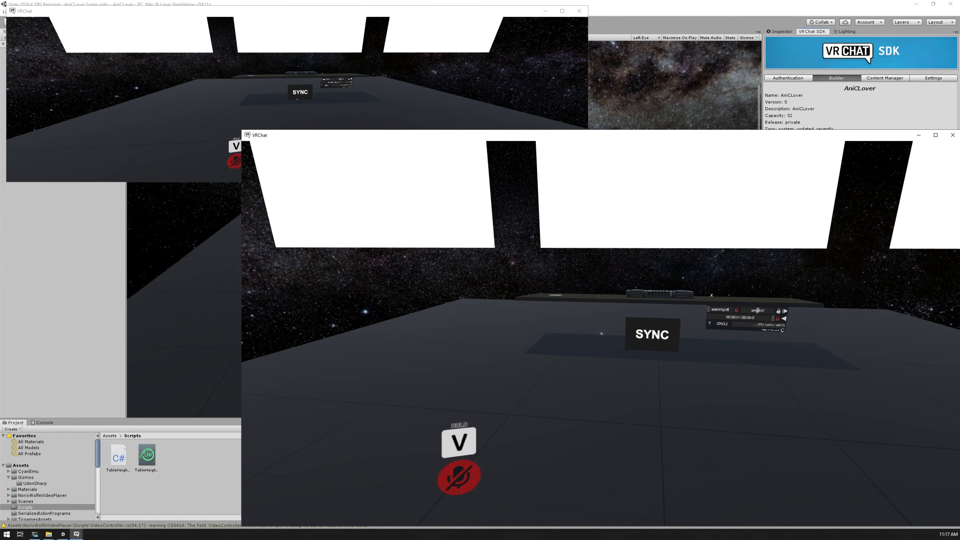
key("w")
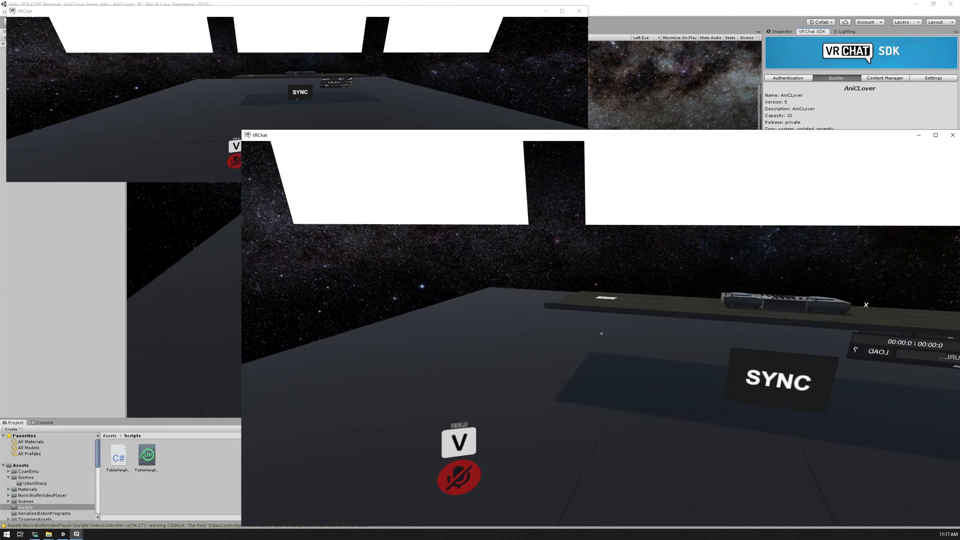
key("w")
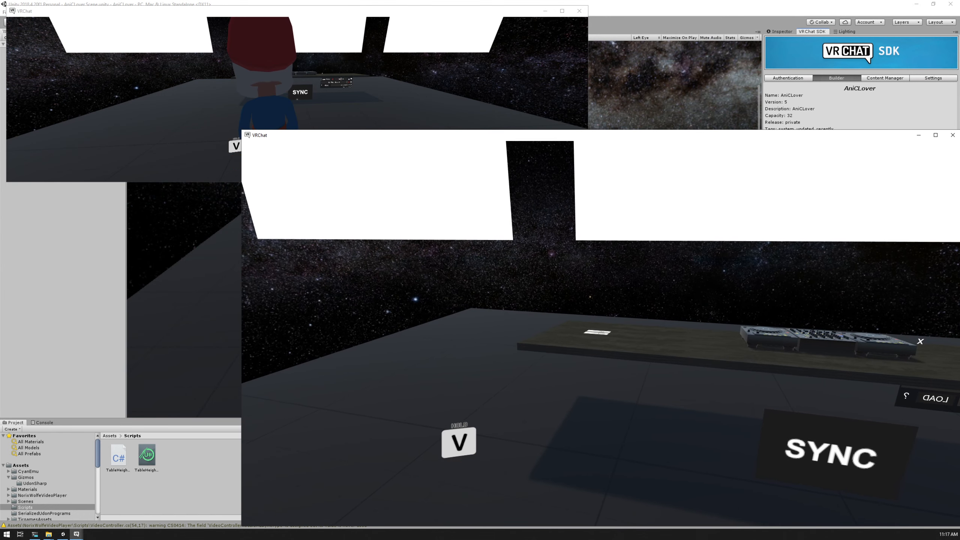
key("a")
key("w")
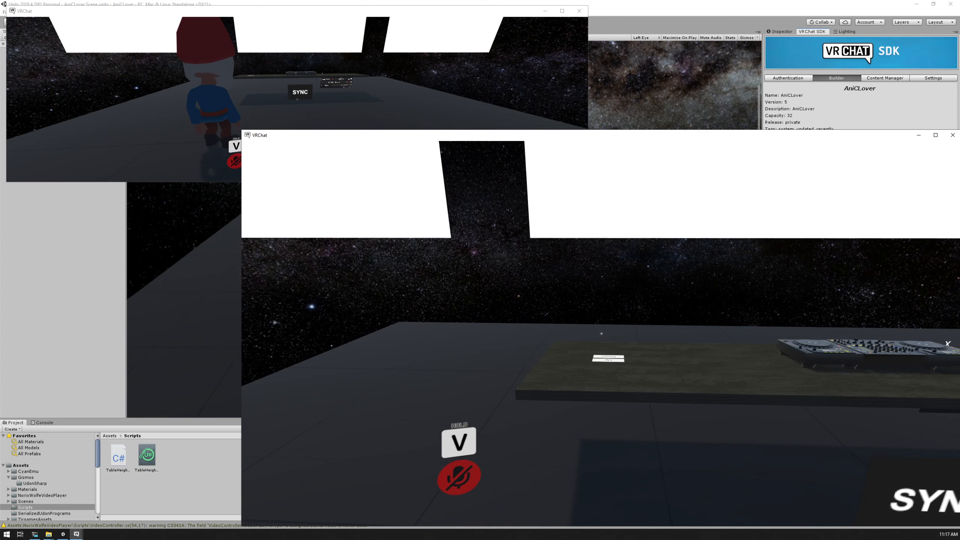
key("w")
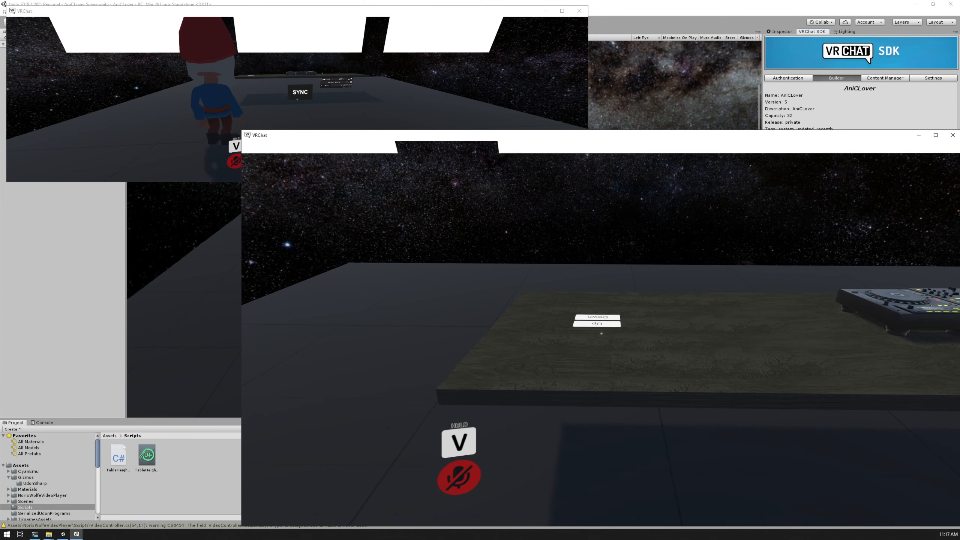
key("w")
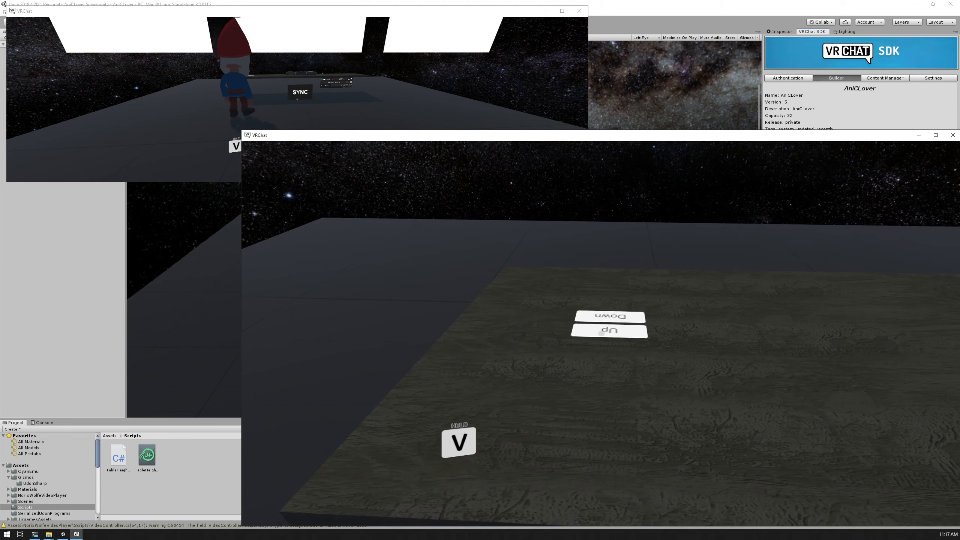
key("w")
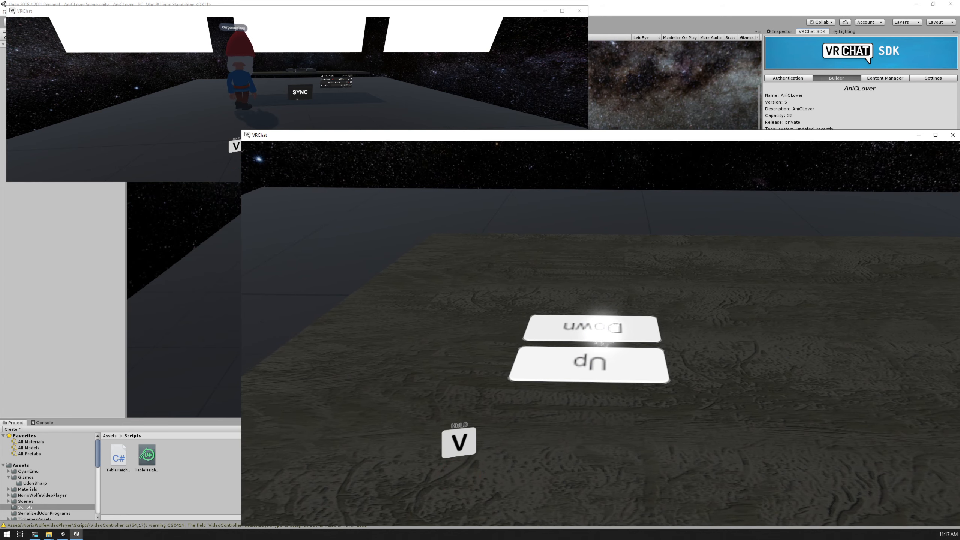
Test the barrier with a jump, move behind the DJ table and try its Up button from there
key("w")
key("space")
key("a")
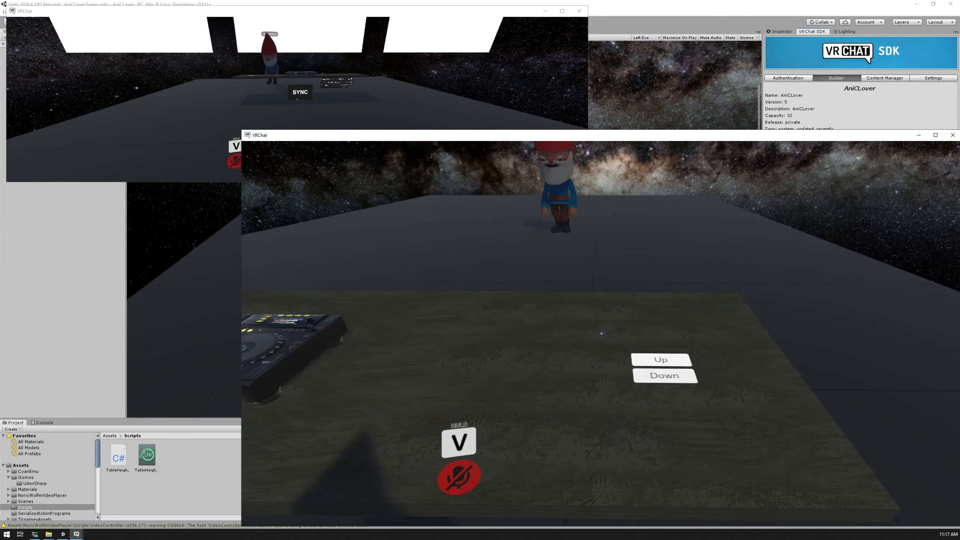
key("s")
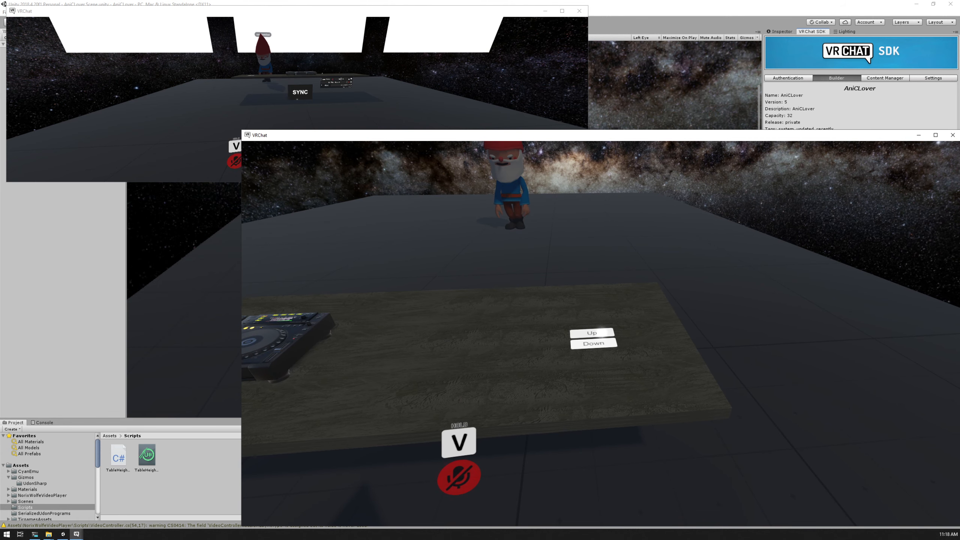
left_click(601, 333)
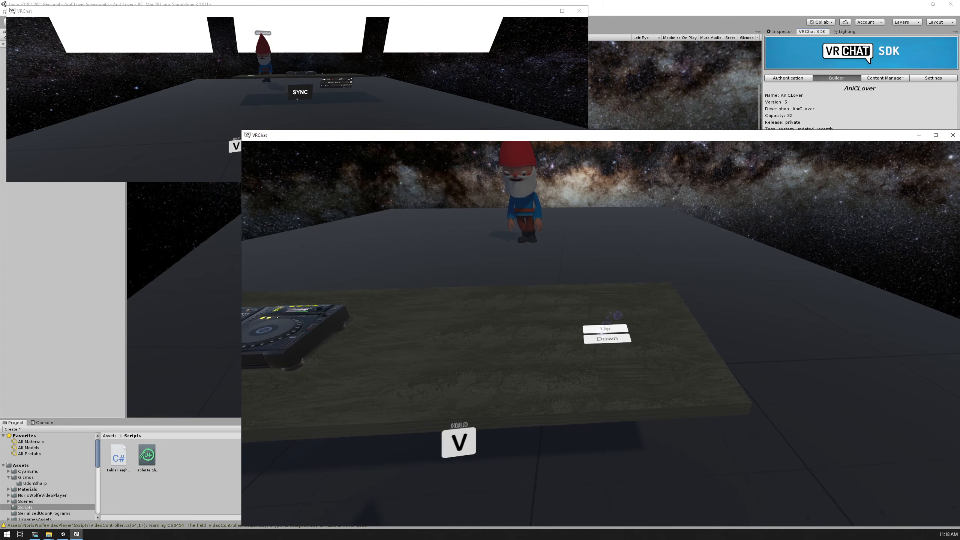
Move sideways behind the DJ decks, walk against the table to test the barrier and step back
key("a")
key("w")
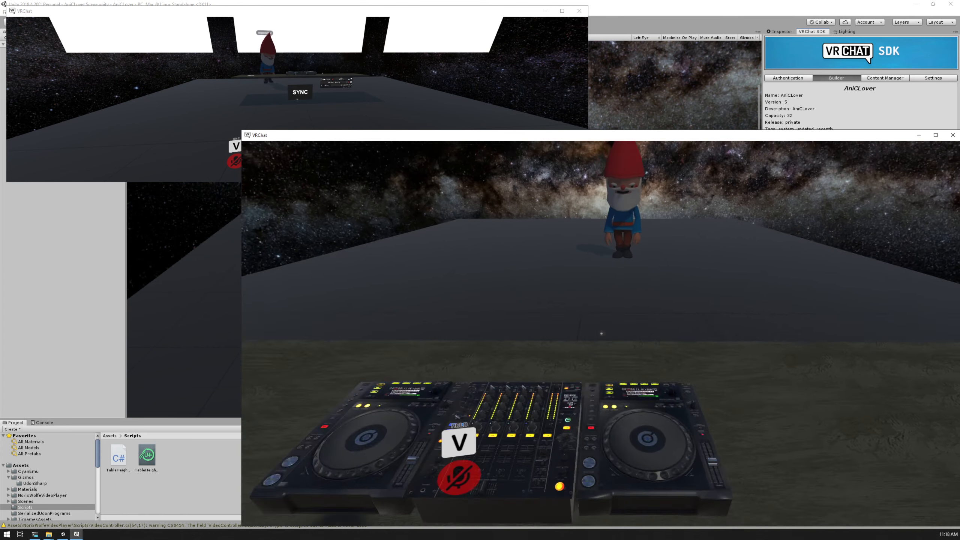
key("w")
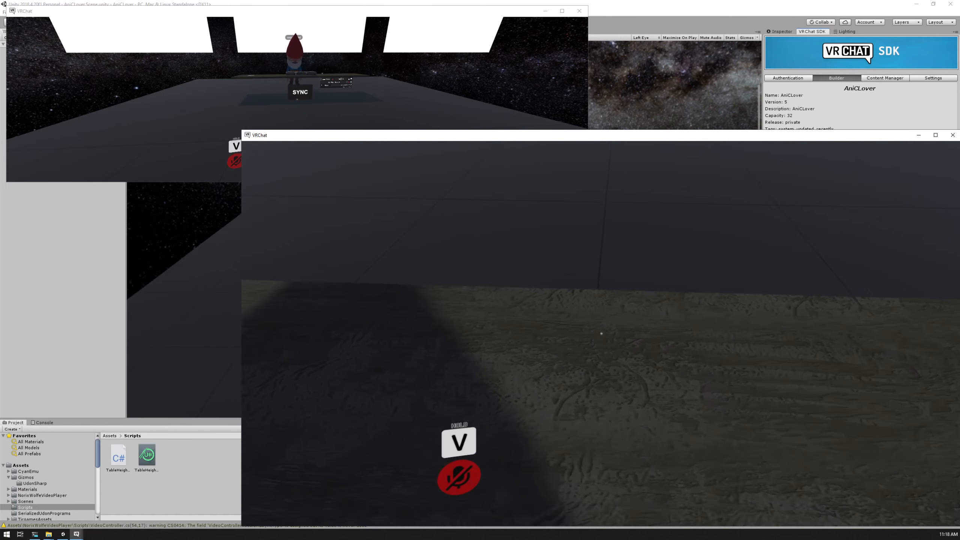
key("s")
key("s")
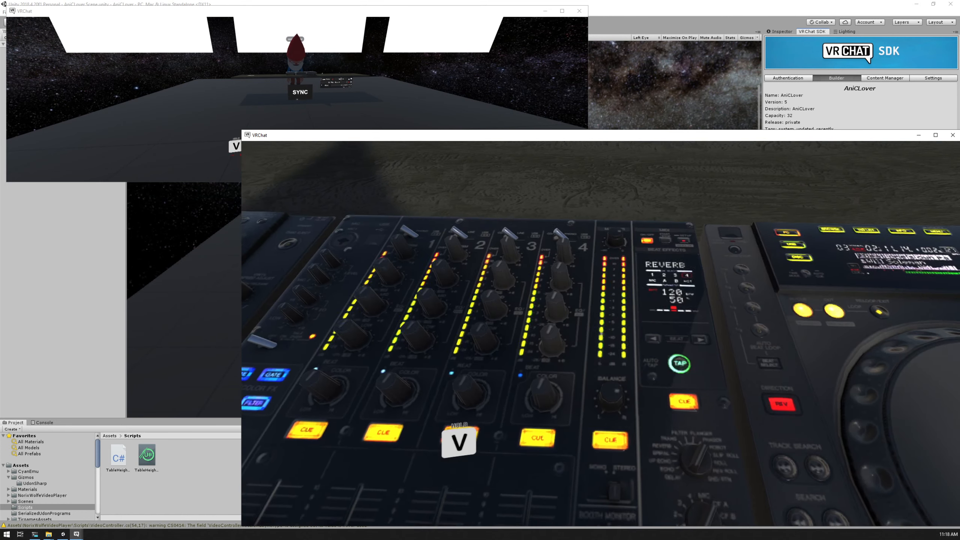
key("s")
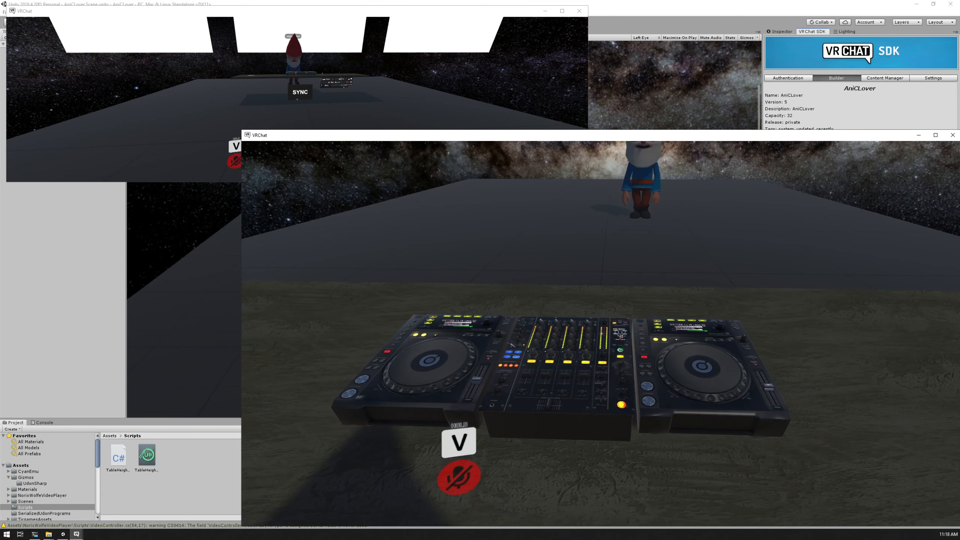
Step back from the DJ decks and move along behind the table towards the end with the Up and Down buttons
key("s")
key("d")
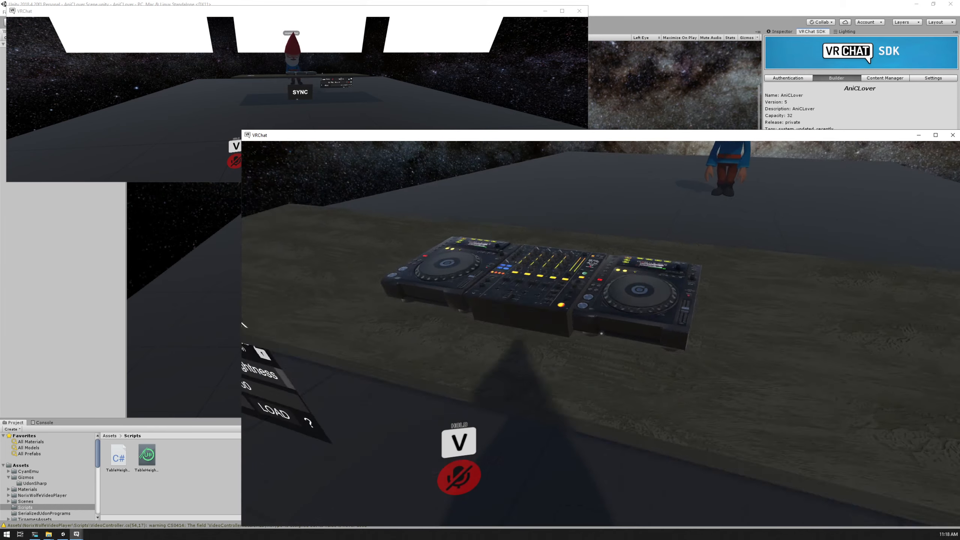
key("d")
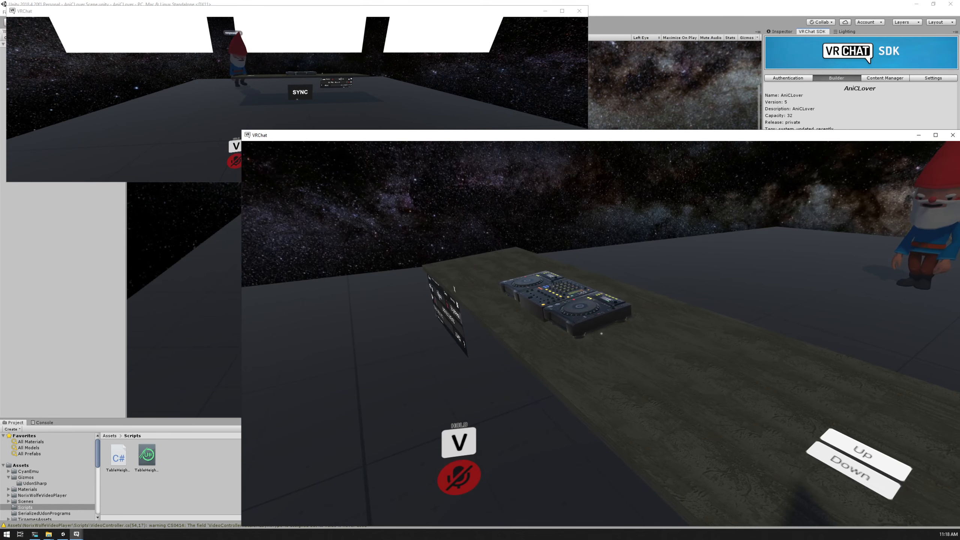
key("a")
key("d")
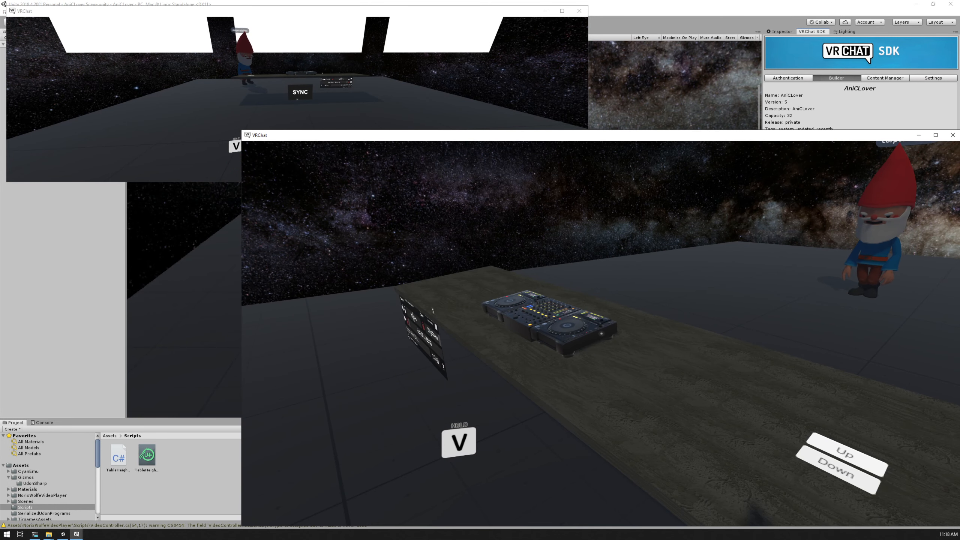
key("d")
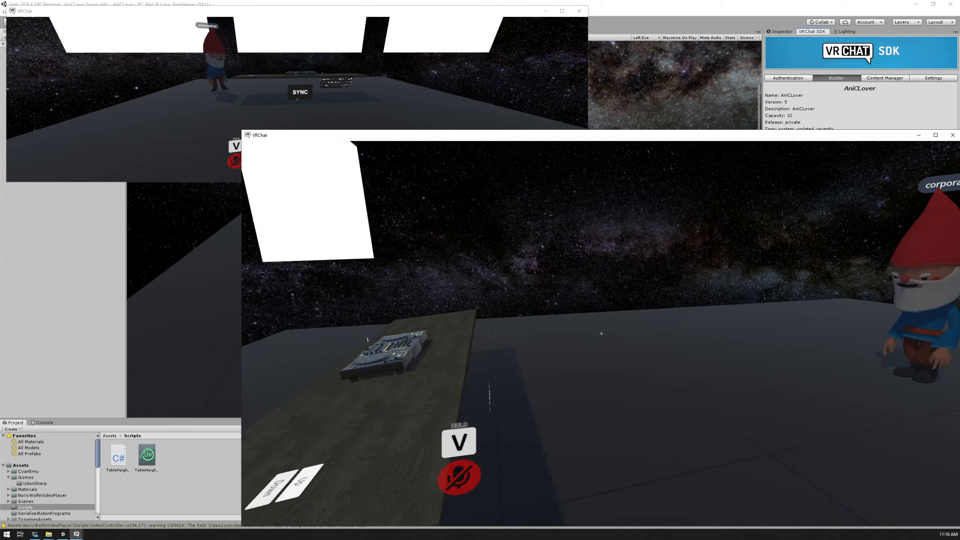
Circle the larger client's avatar around the table's end to view the table top and its SYNC side
key("d")
key("w")
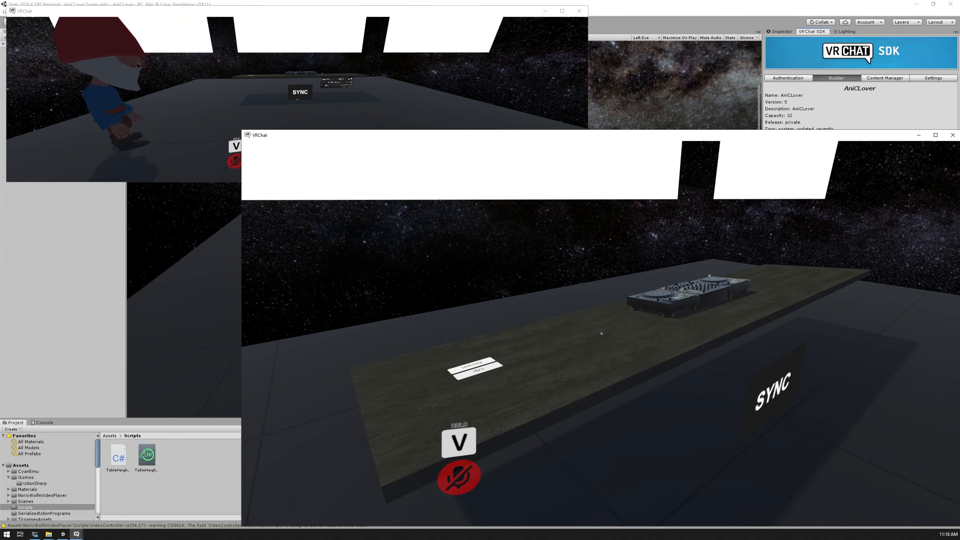
key("a")
key("d")
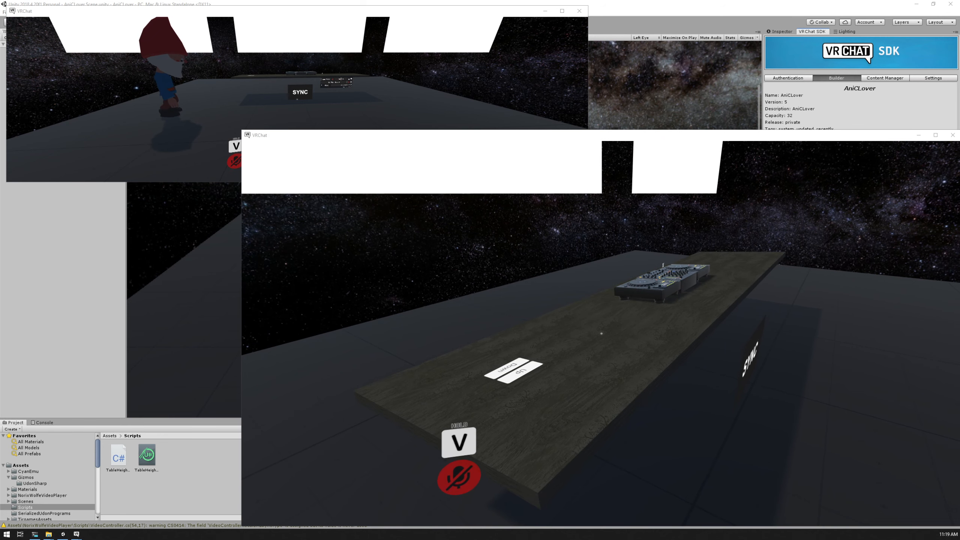
Switch to the smaller VRChat client and walk its avatar around the DJ table and back to the front
key("alt+Tab")
key("w")
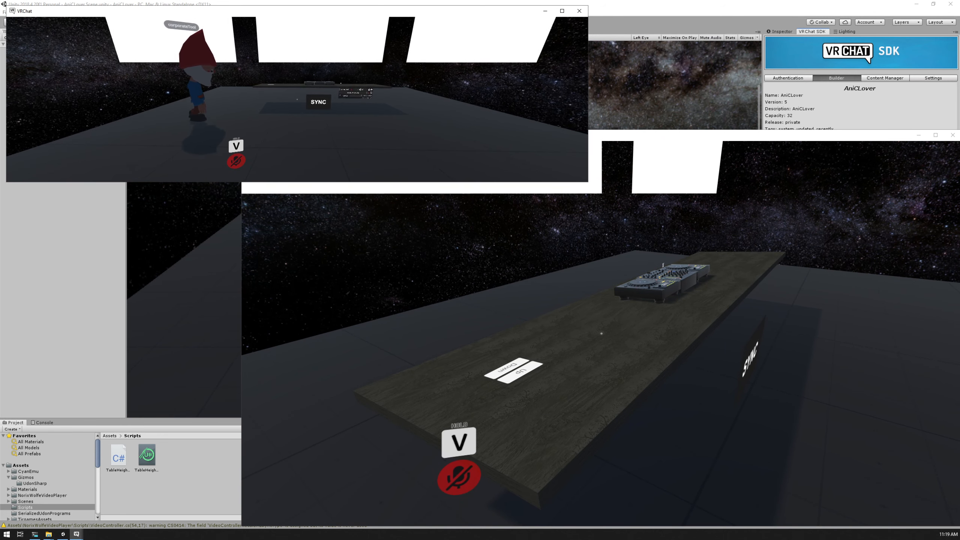
key("w")
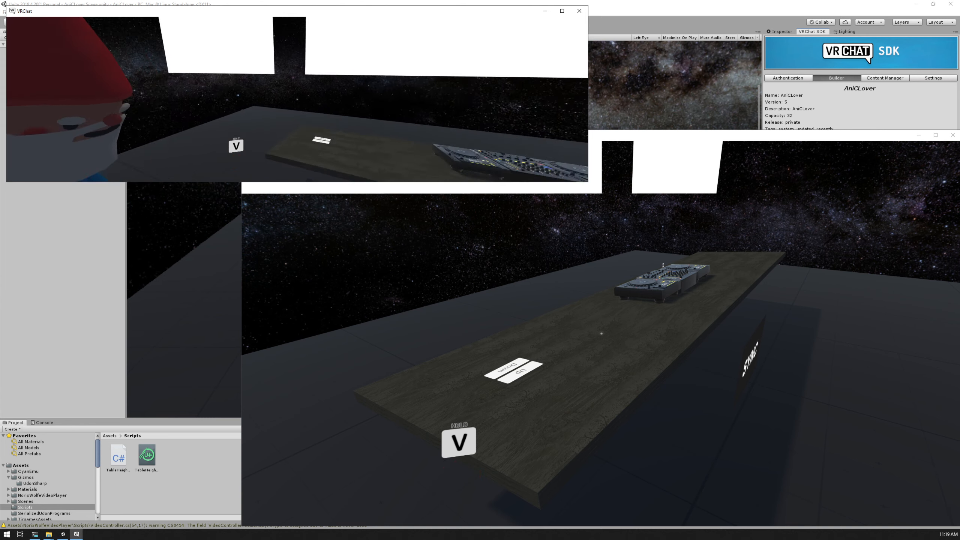
key("w")
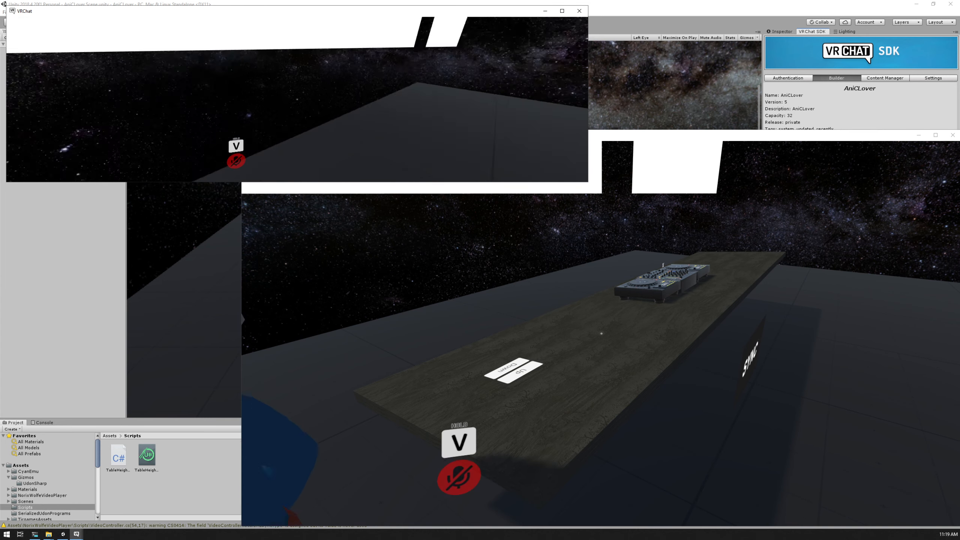
key("w")
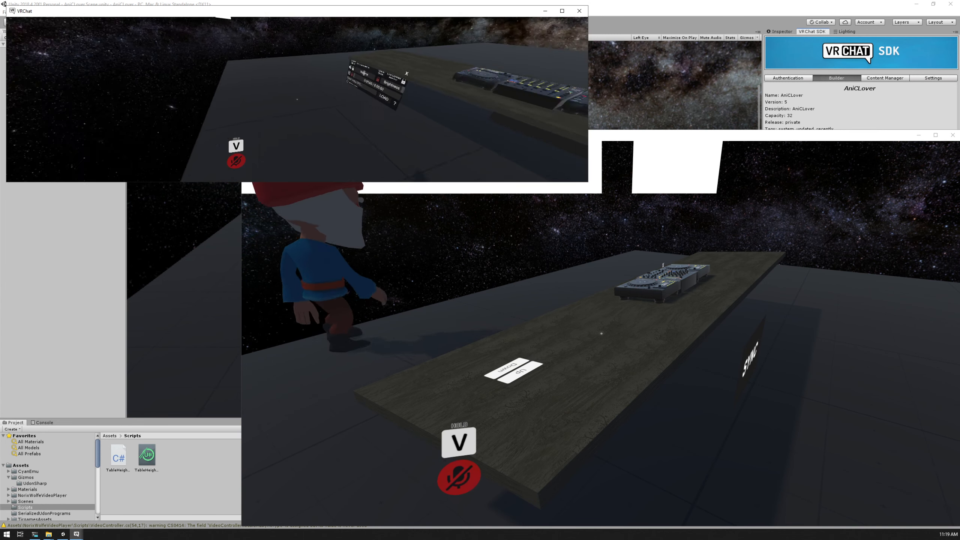
key("w")
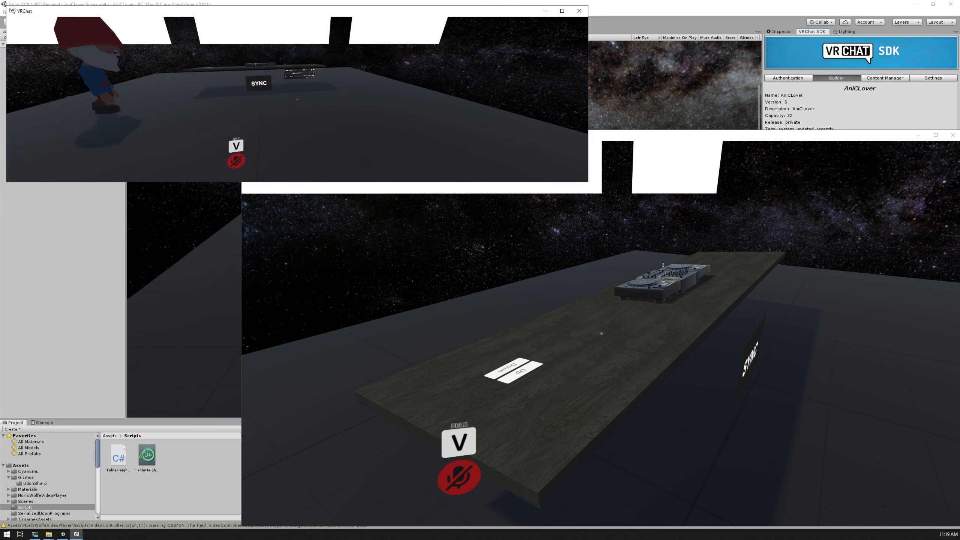
Walk the smaller client's avatar around behind the DJ table and up against the decks to test the barrier
key("w")
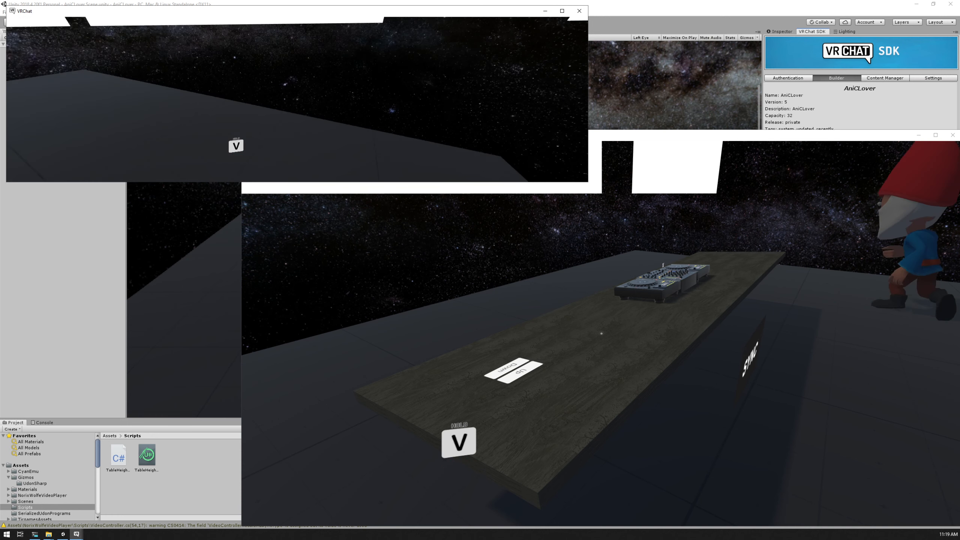
key("w")
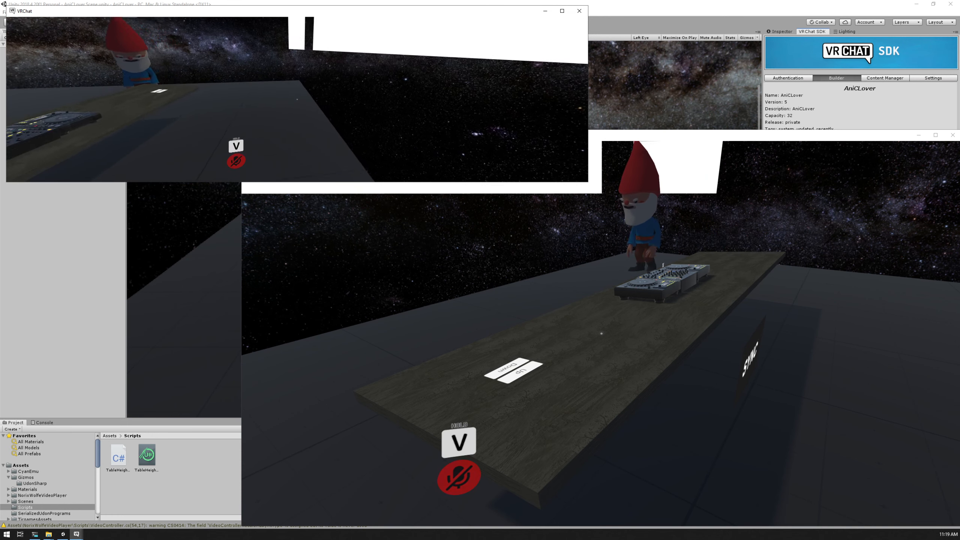
key("w")
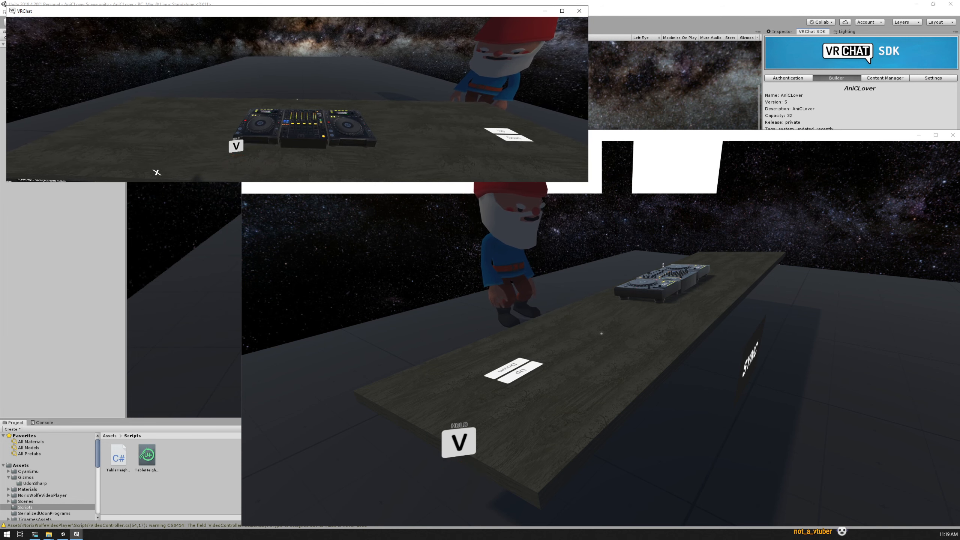
key("a")
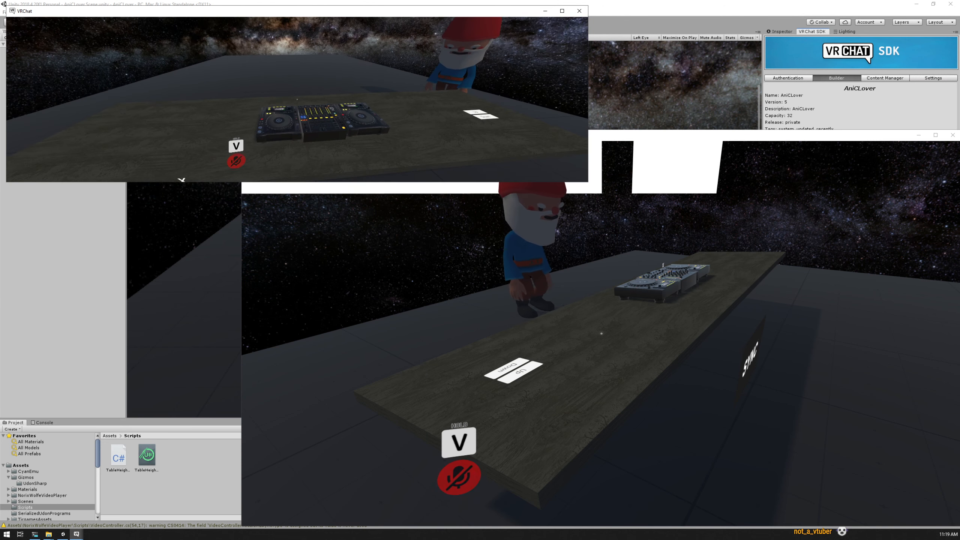
key("w")
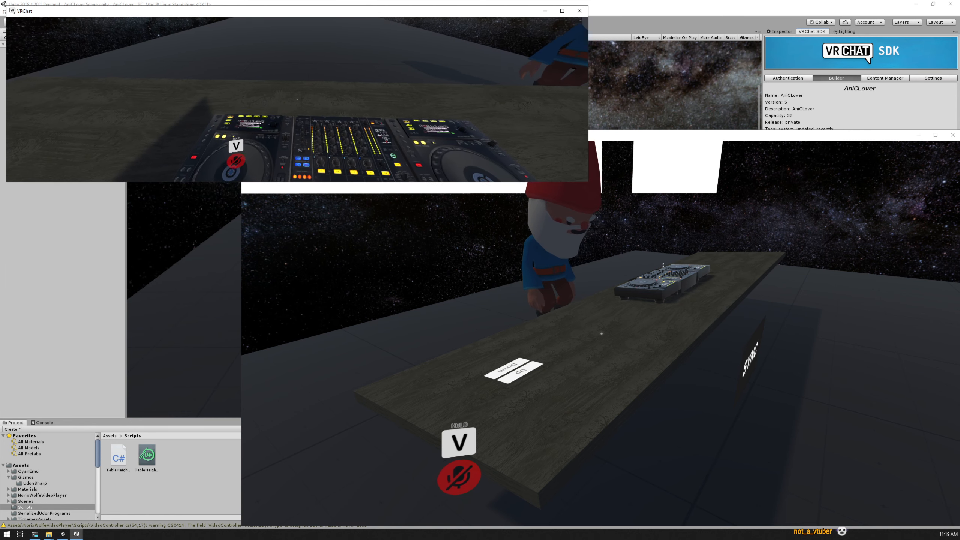
key("w")
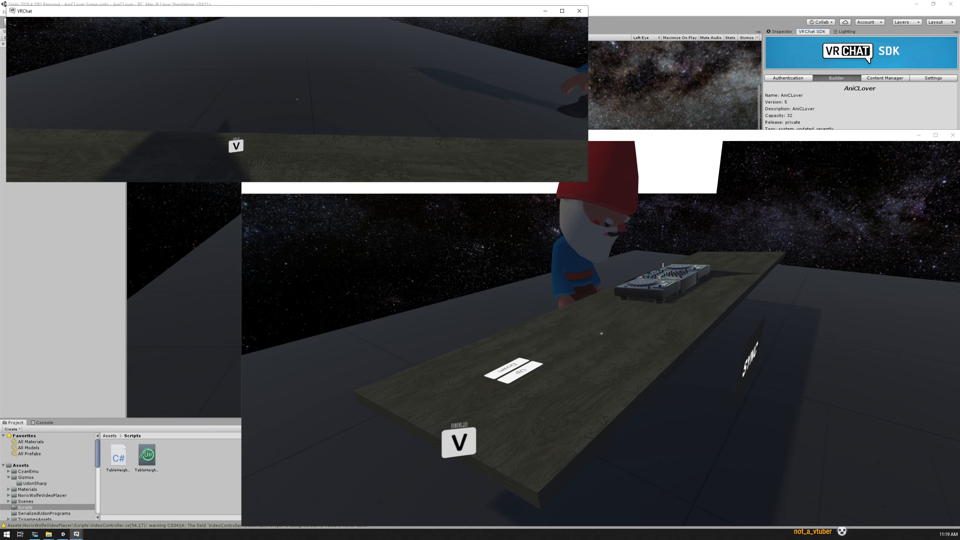
key("w")
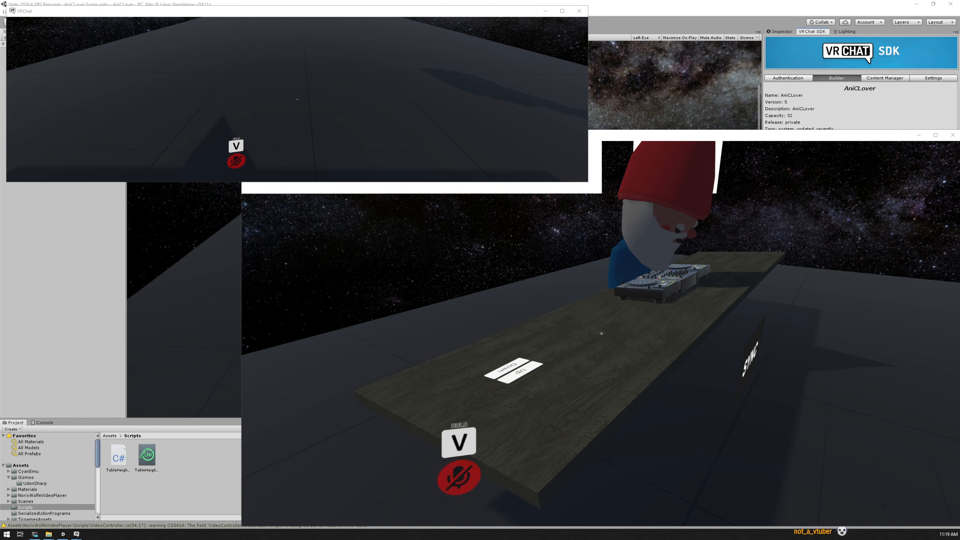
Switch to the larger VRChat client, move to the height buttons and lower the DJ table in front of the other avatar
key("alt+Tab")
key("a")
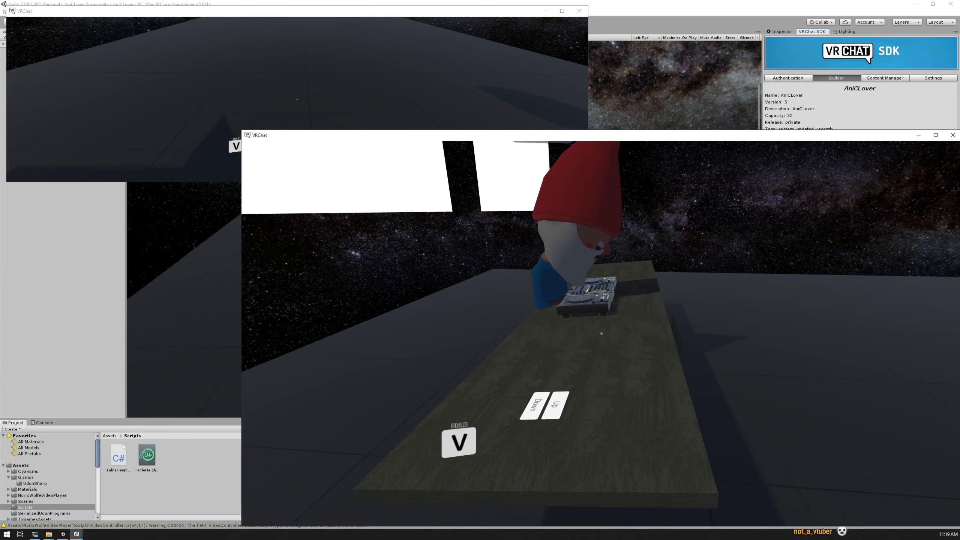
key("a")
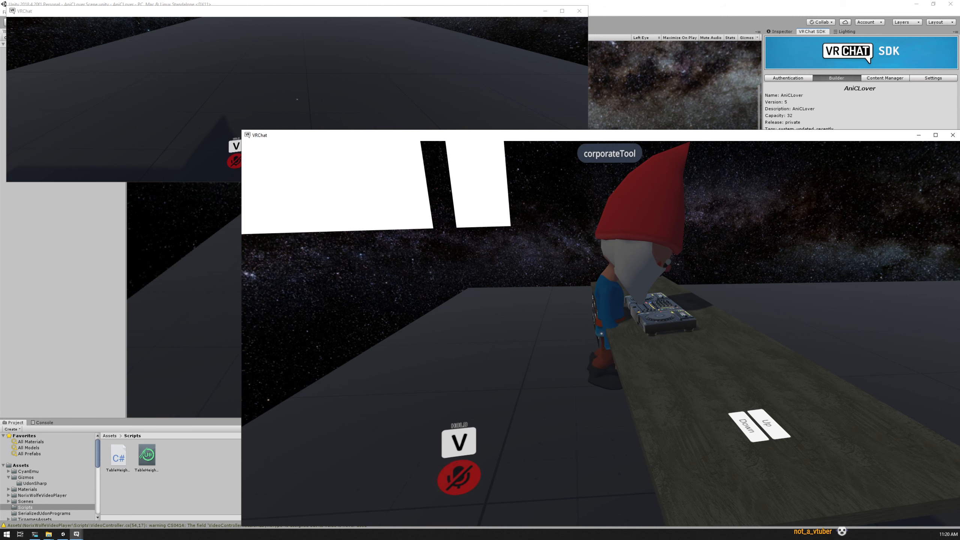
key("d")
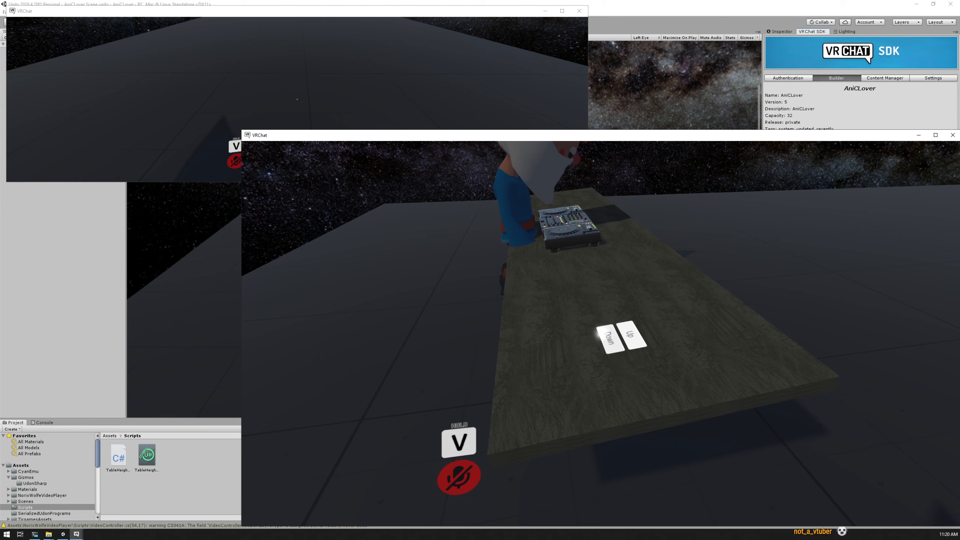
left_click(601, 333)
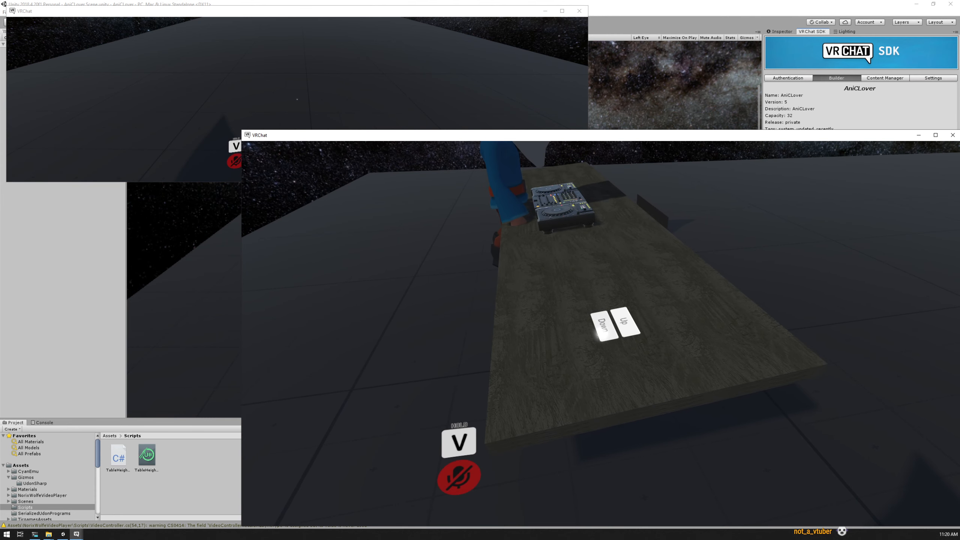
left_click(601, 333)
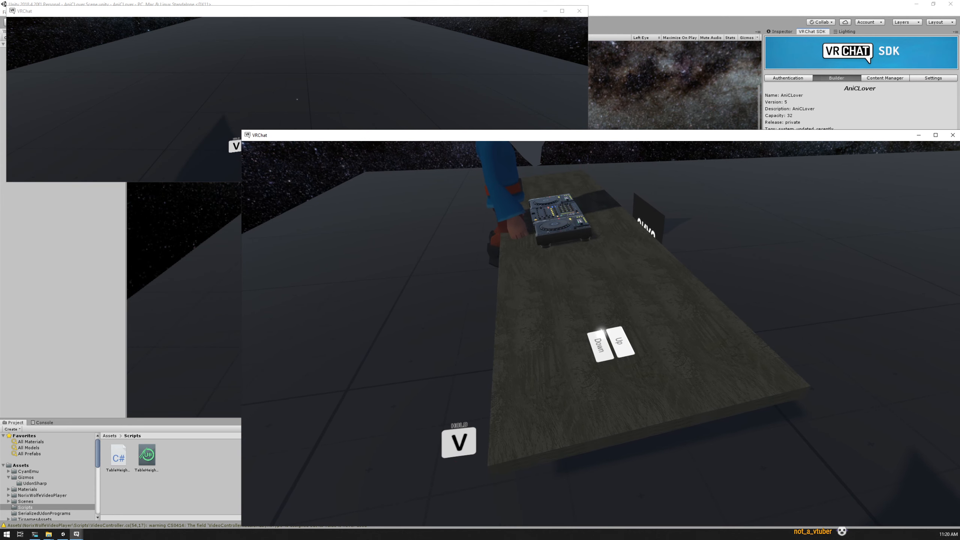
left_click(602, 330)
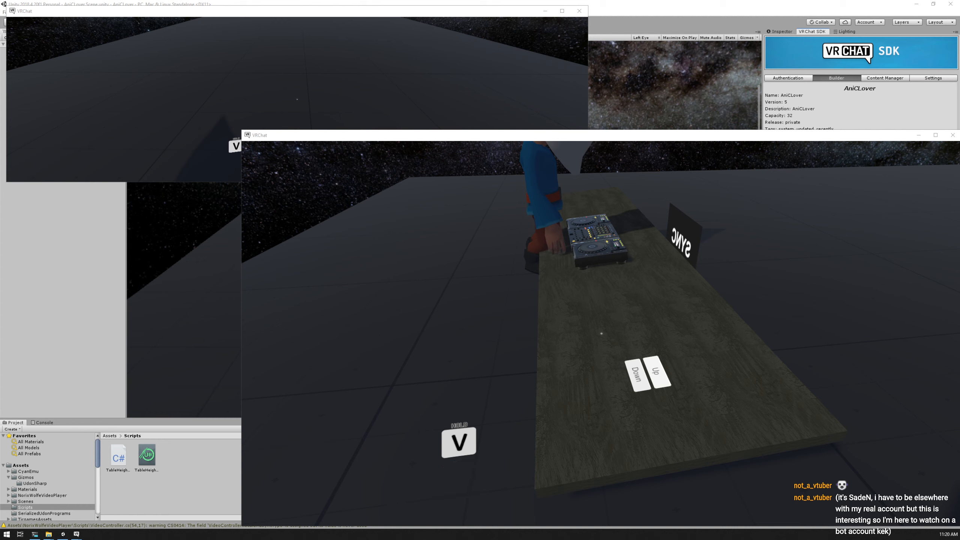
Check the smaller client's view, then return to the larger client and fine-tune the table height with Up and Down
key("alt+Tab")
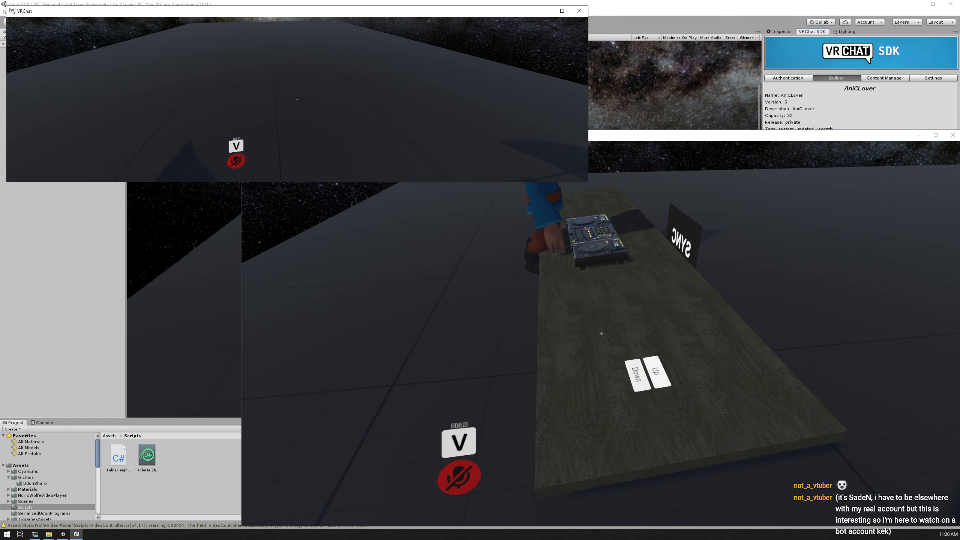
key("alt+Tab")
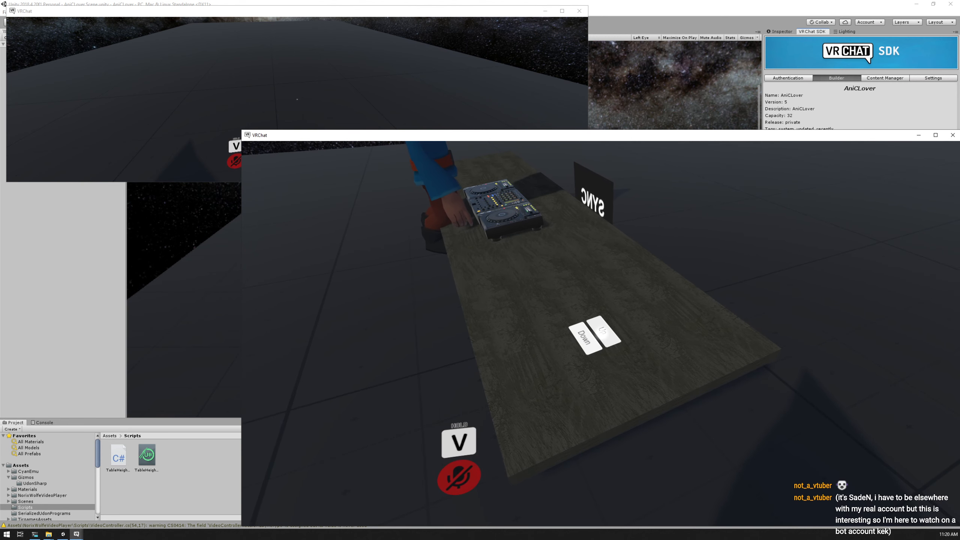
left_click(601, 333)
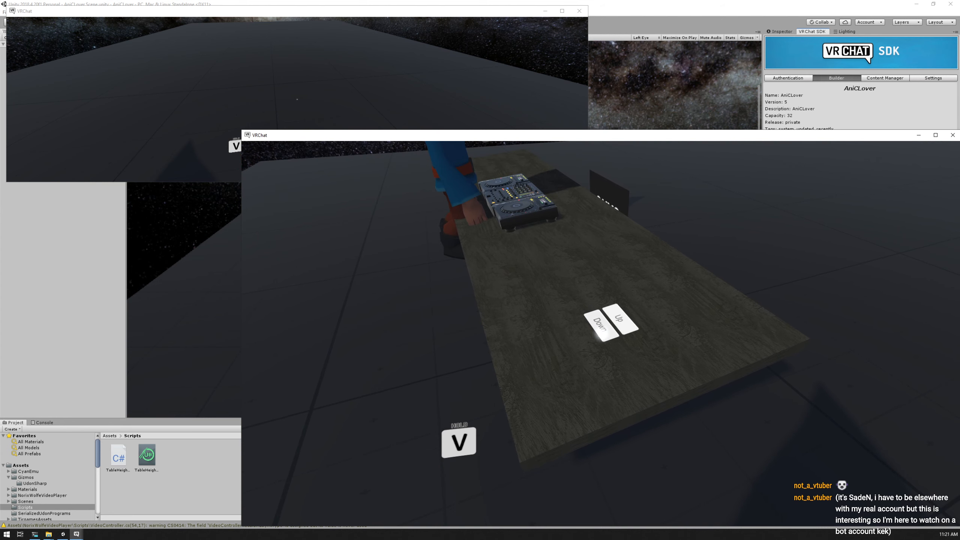
left_click(601, 333)
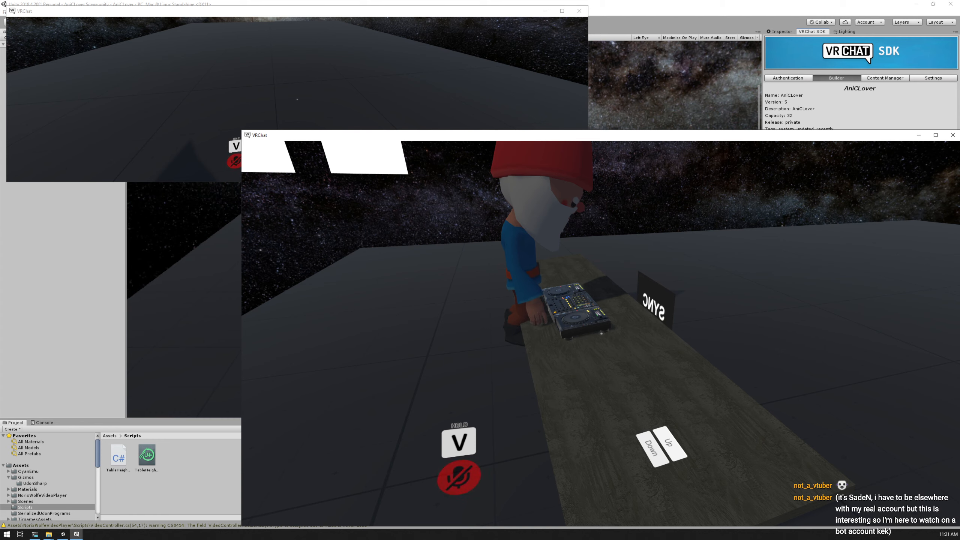
Switch to the smaller client, play several emotes from its action menu behind the decks and close the menu
key("alt+Tab")
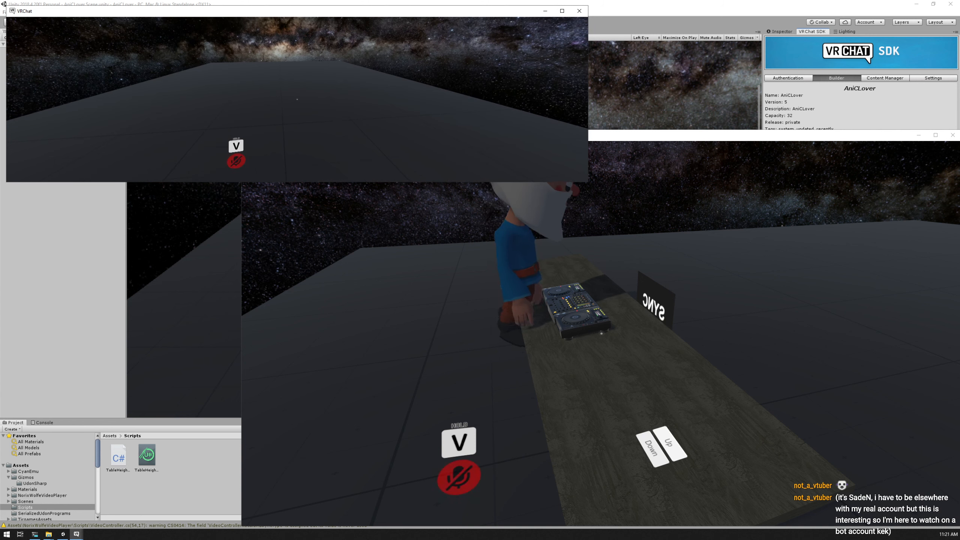
key("r")
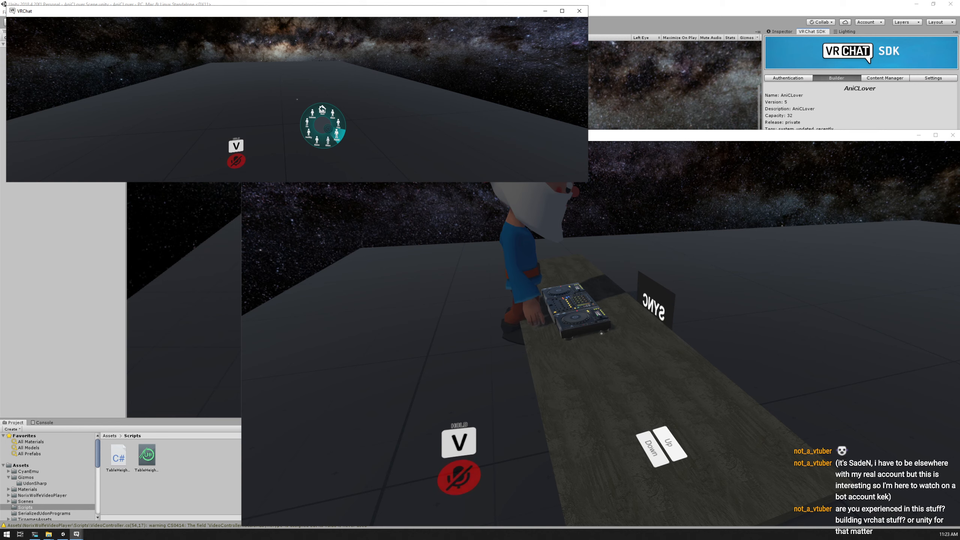
left_click(327, 140)
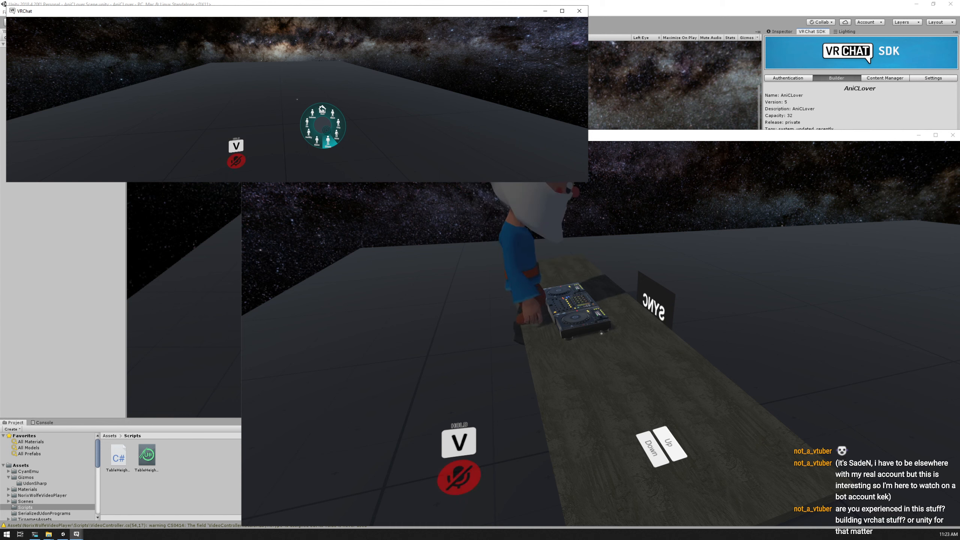
left_click(336, 133)
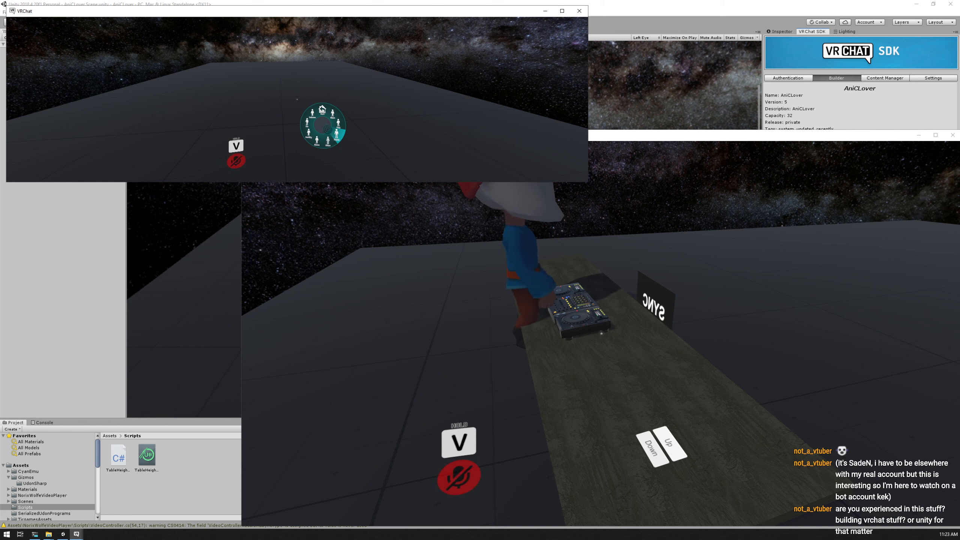
left_click(336, 133)
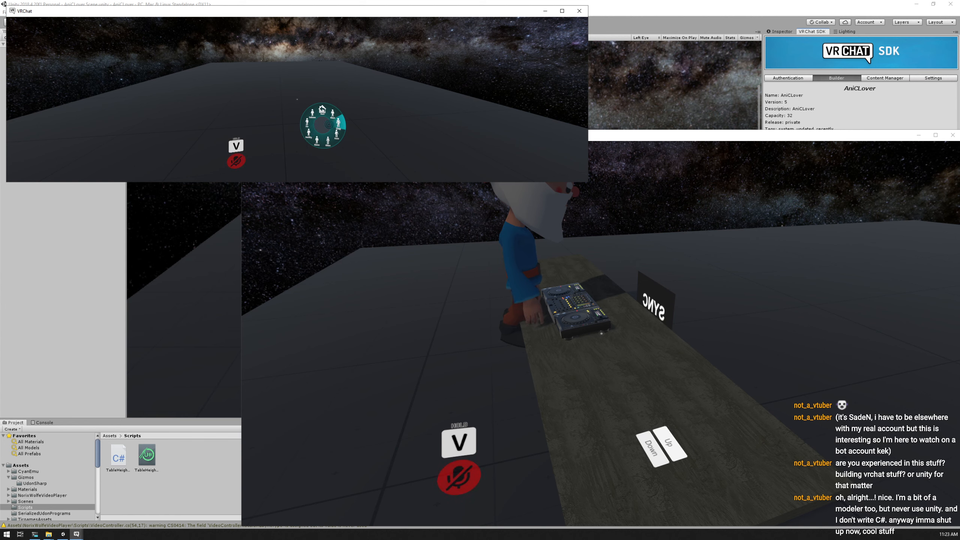
left_click(338, 123)
left_click(324, 119)
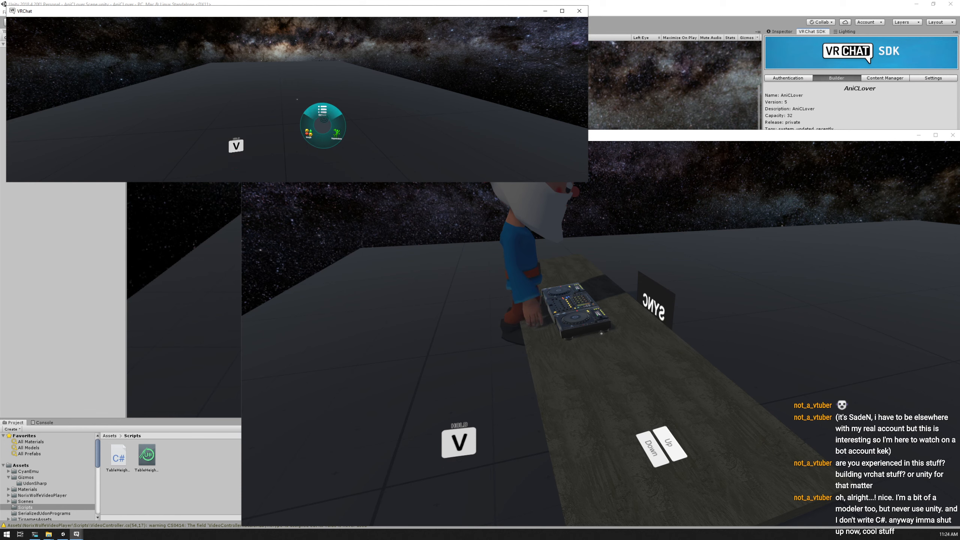
key("r")
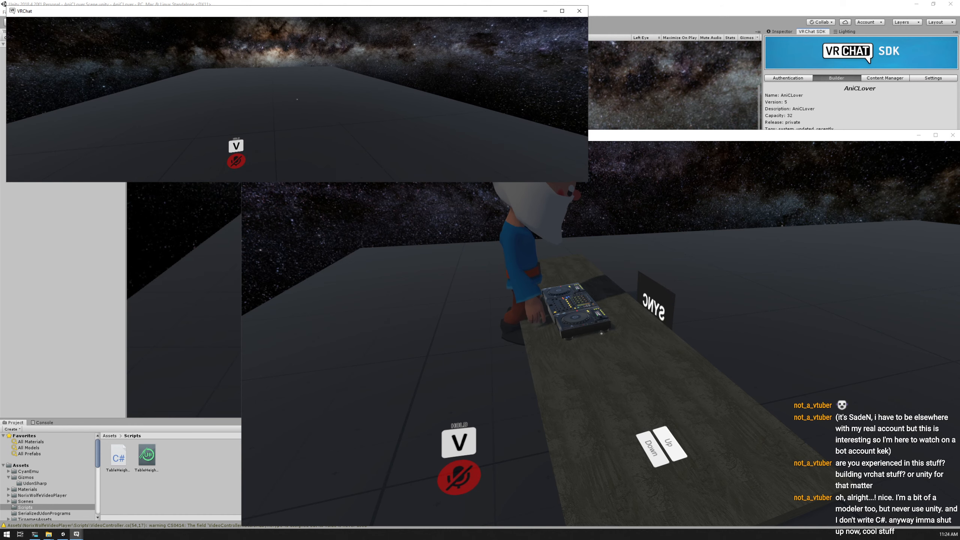
Return from the VRChat clients to Unity, expand VRCWorld and DJ Table in the hierarchy, and show the selected DJ Table in the Scene view
key("alt+Tab")
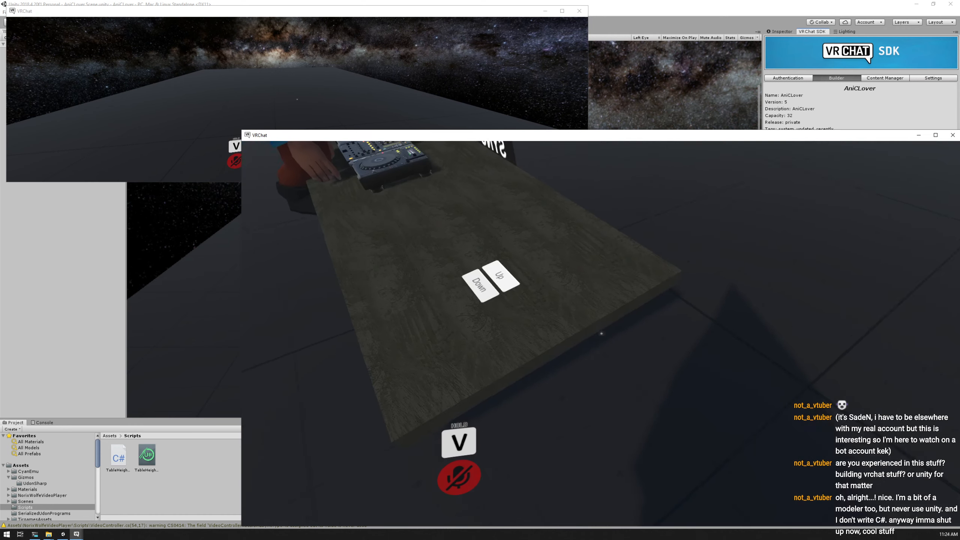
key("alt+Tab")
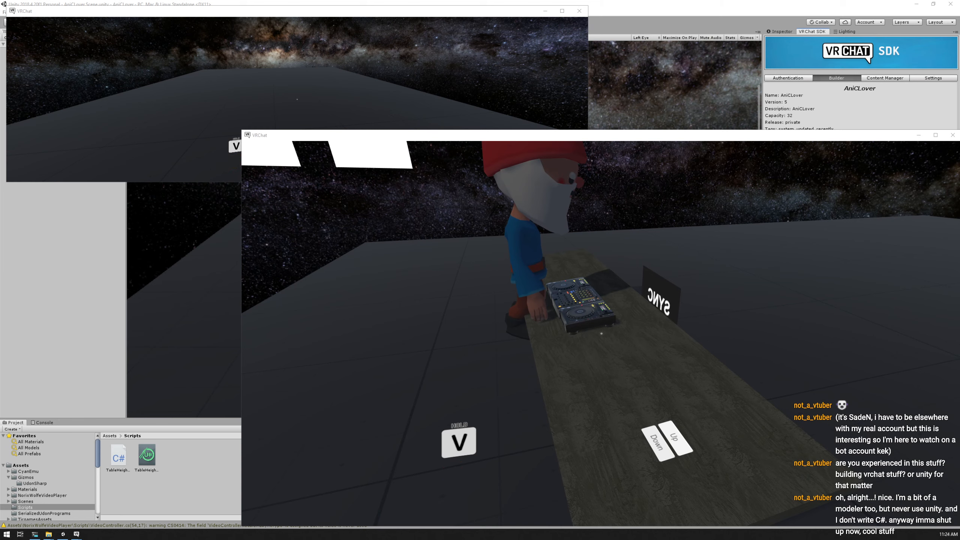
key("alt+Tab")
left_click(29, 50)
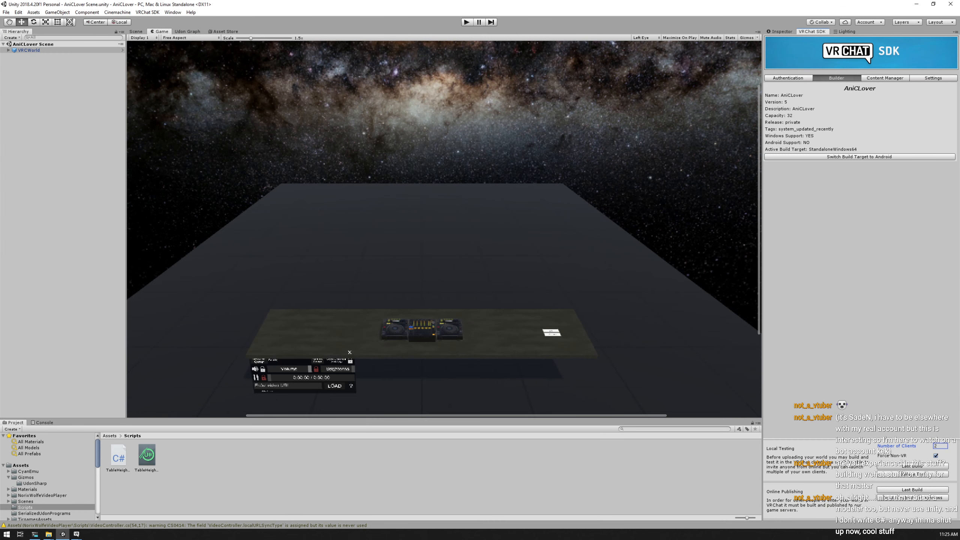
left_click(8, 50)
left_click(33, 63)
left_click(14, 62)
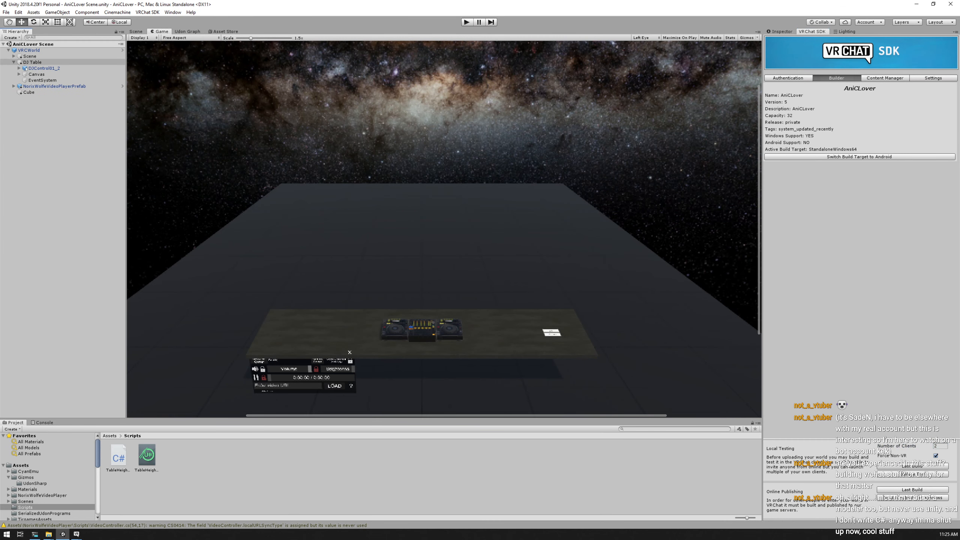
left_click(33, 63)
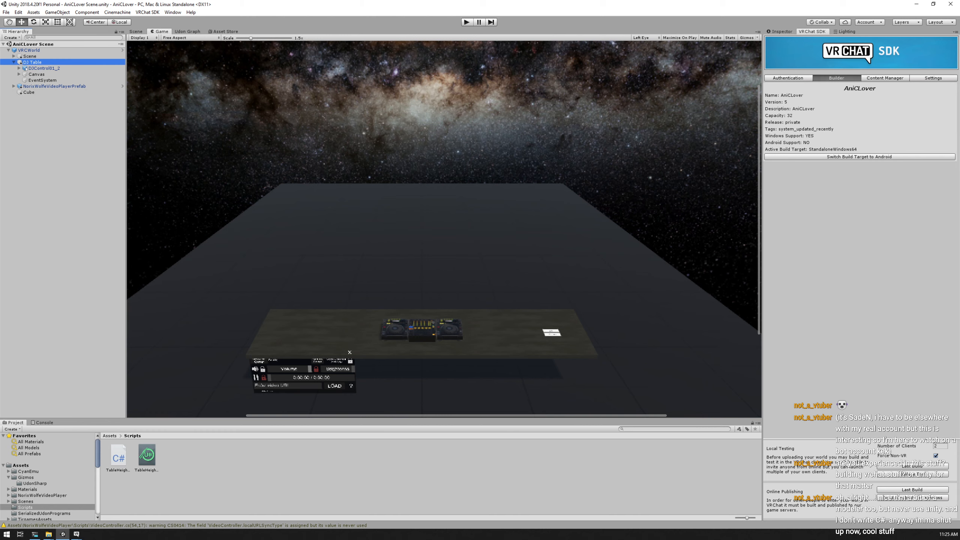
left_click(136, 32)
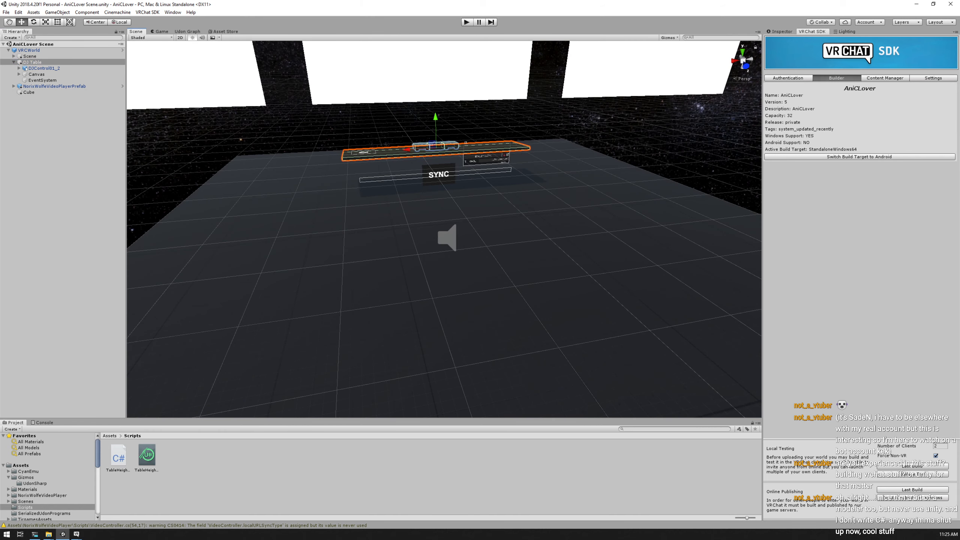
Try raising the DJ Table slightly in the scene and undo the move
mouse_move(435, 118)
left_mouse_down()
mouse_move(434, 75)
mouse_move(435, 129)
mouse_move(434, 90)
mouse_move(435, 107)
left_mouse_up()
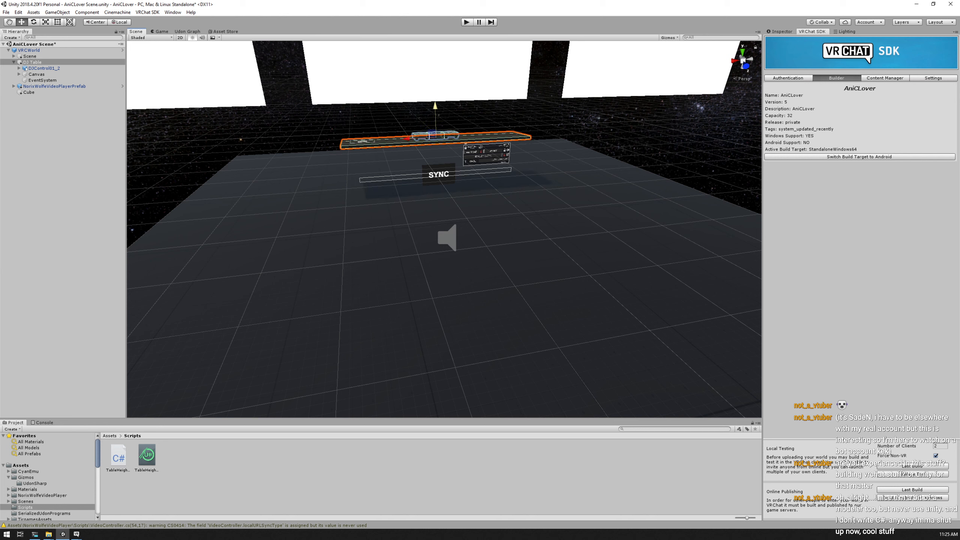
key("ctrl+z")
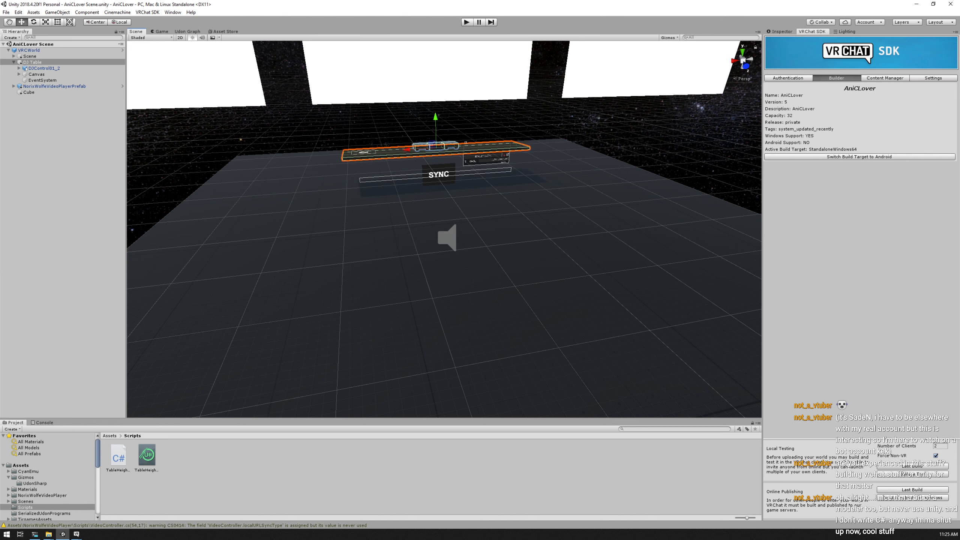
right_click(47, 122)
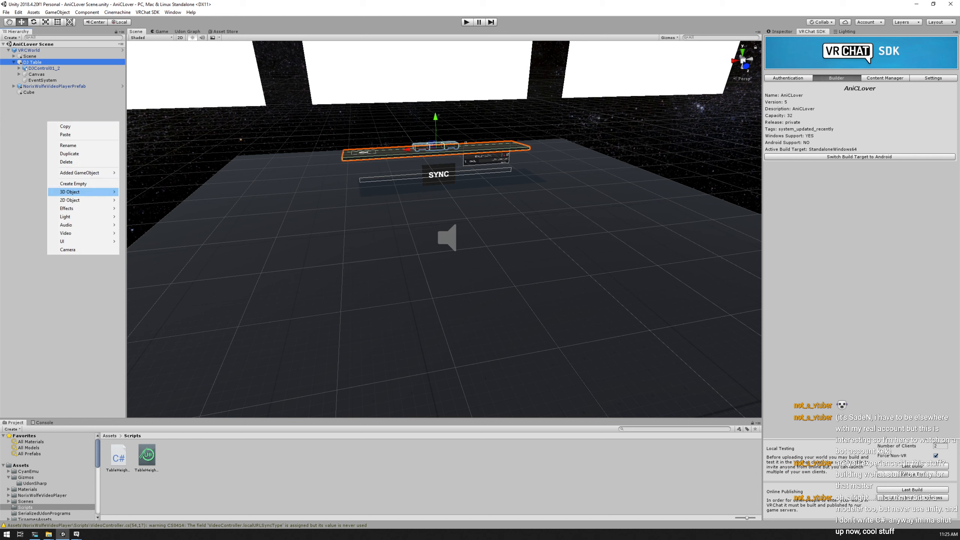
mouse_move(76, 191)
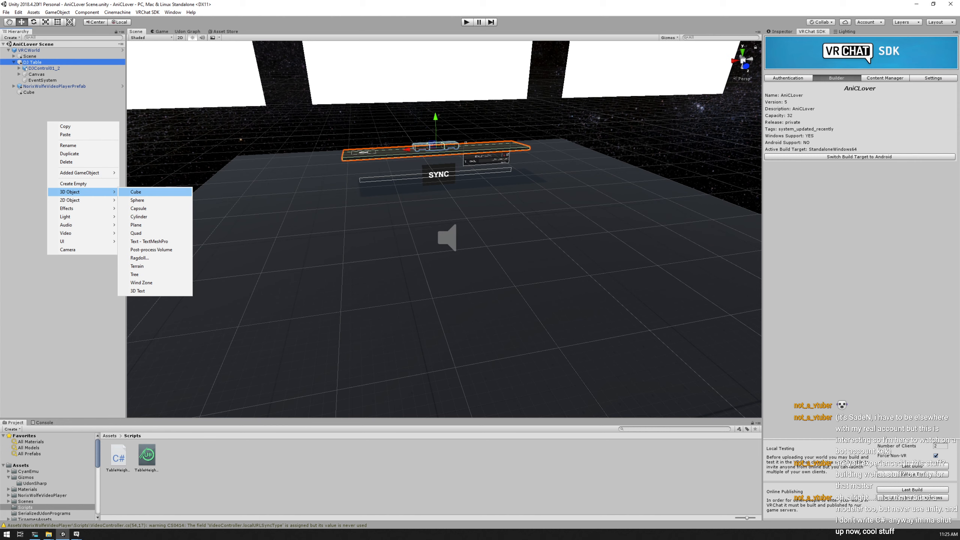
left_click(83, 280)
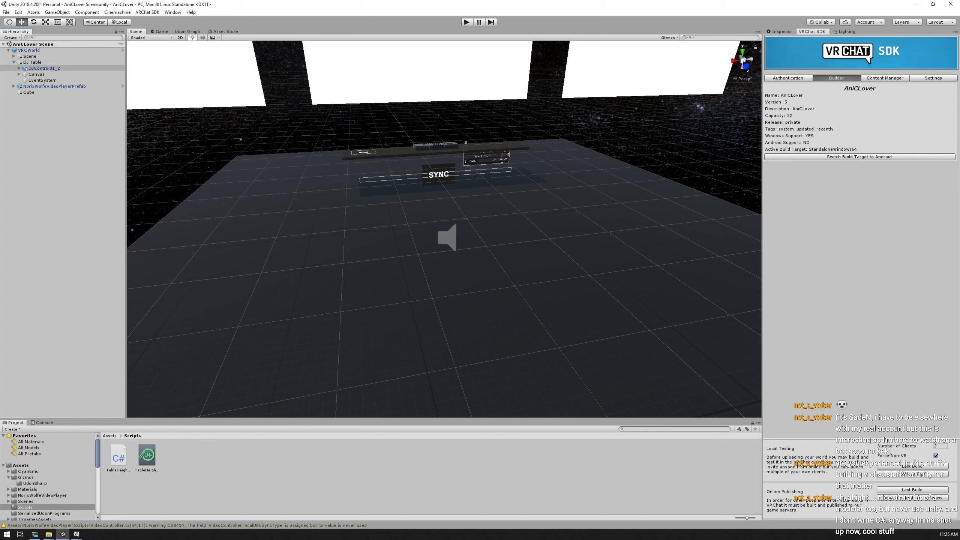
Examine the scale values of the DJ Table, its Canvas and the DJControl01_2 child object
left_click(41, 62)
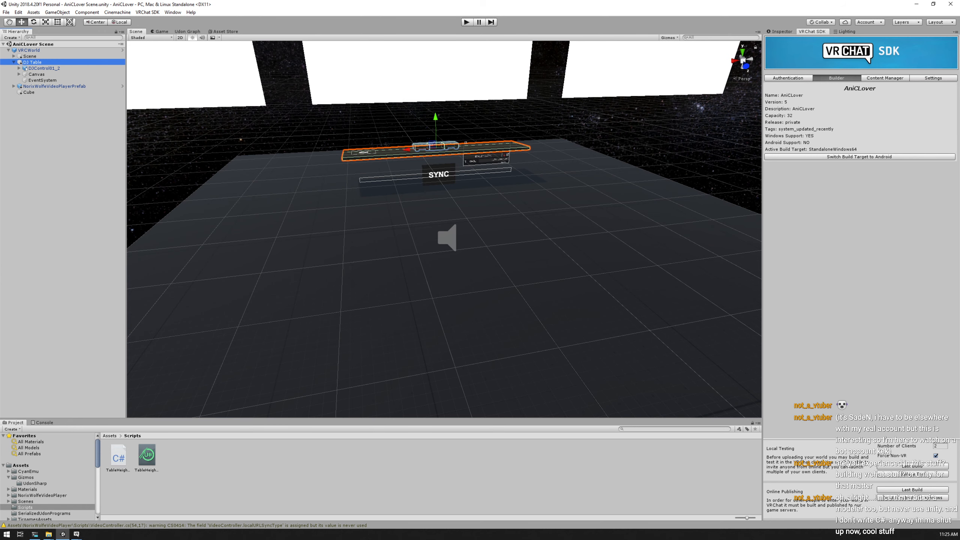
left_click(781, 32)
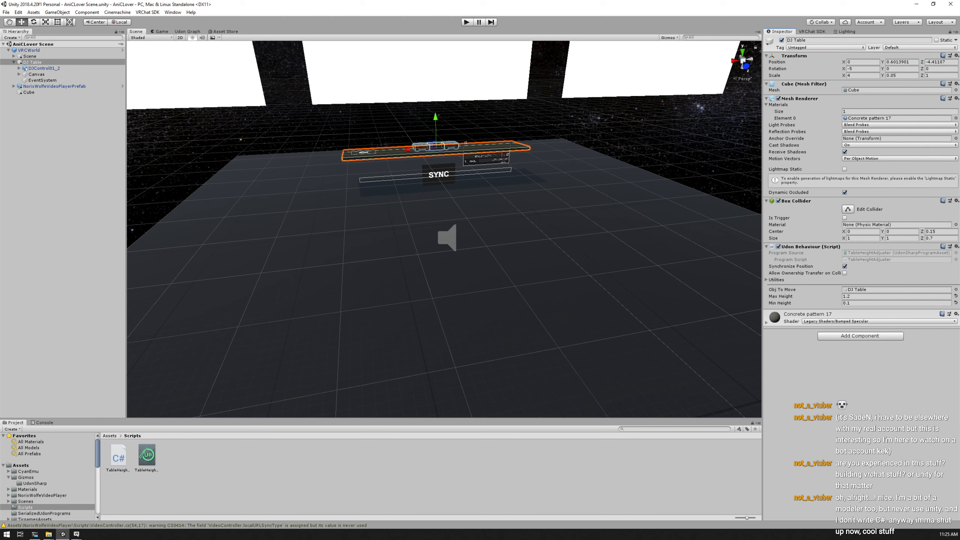
left_click(902, 76)
left_click(863, 76)
left_click(902, 76)
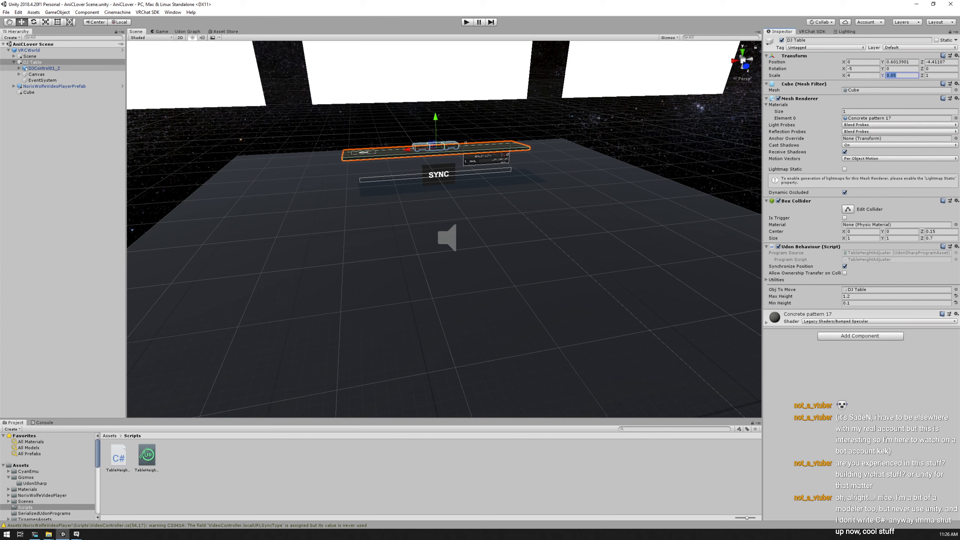
left_click(37, 75)
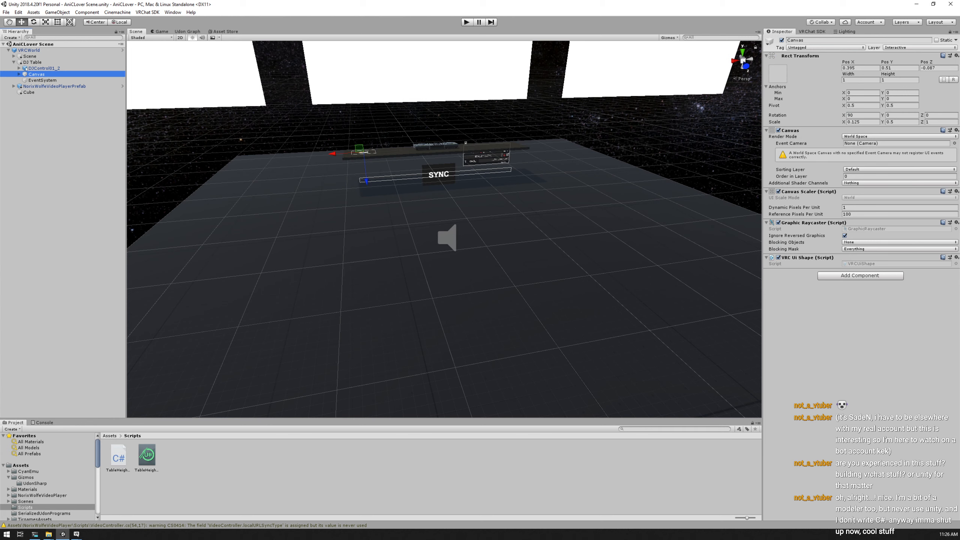
left_click(44, 68)
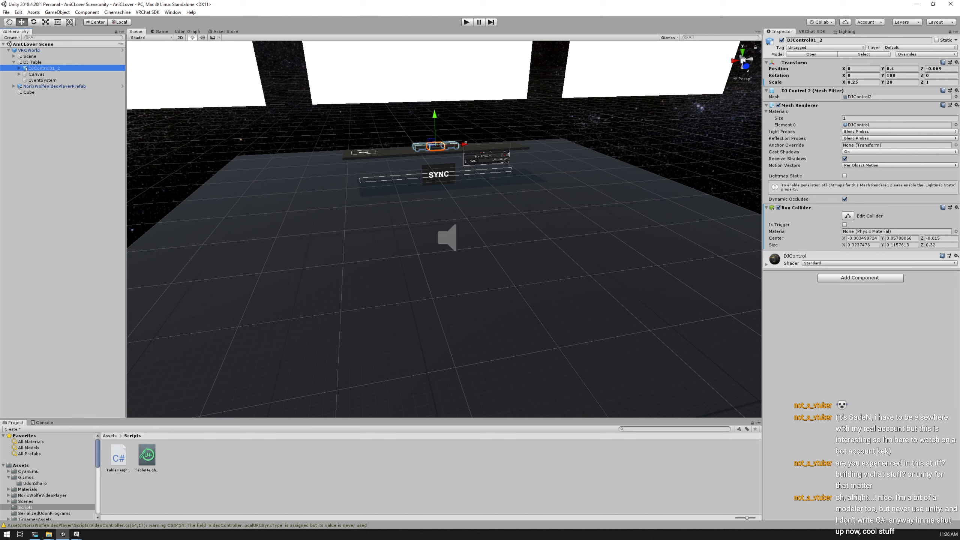
left_click_drag(862, 83, 853, 83)
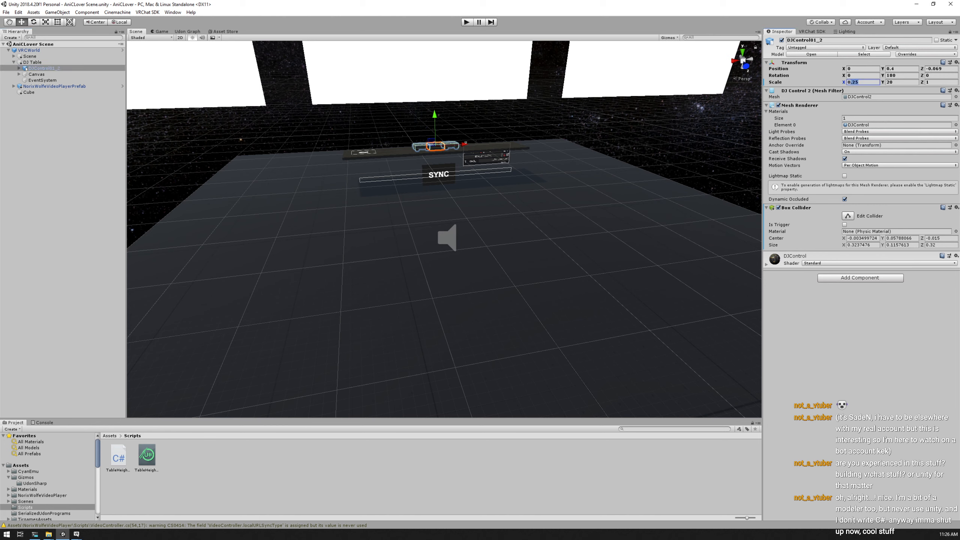
key("Tab")
key("Tab")
type("1")
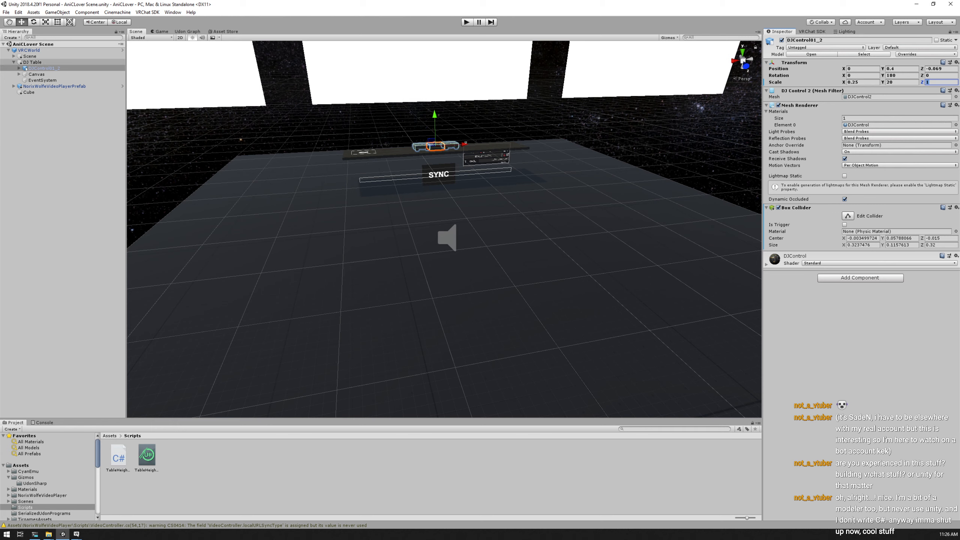
Compare the DJ Table's X and Y scale with those of its DJControl01_2 child
left_click(33, 62)
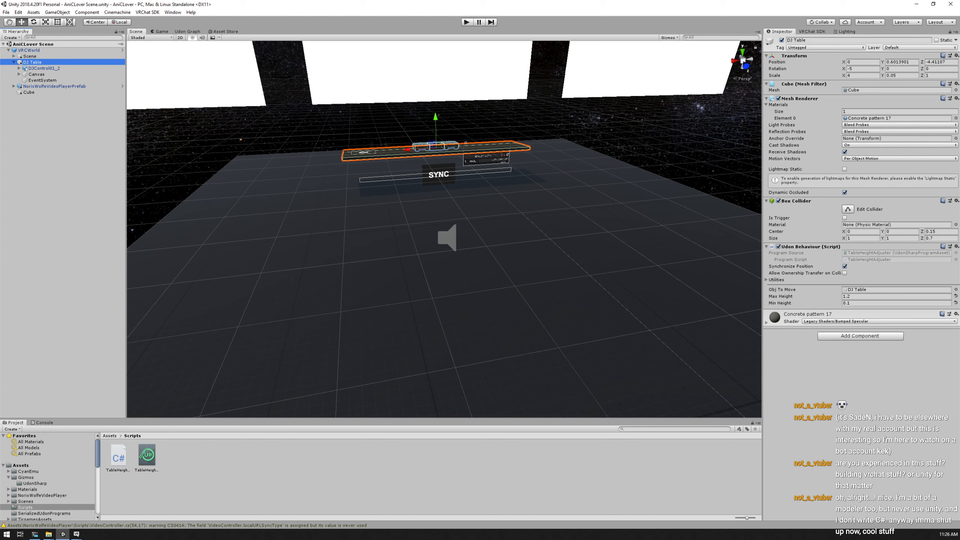
left_click(862, 75)
left_click(901, 76)
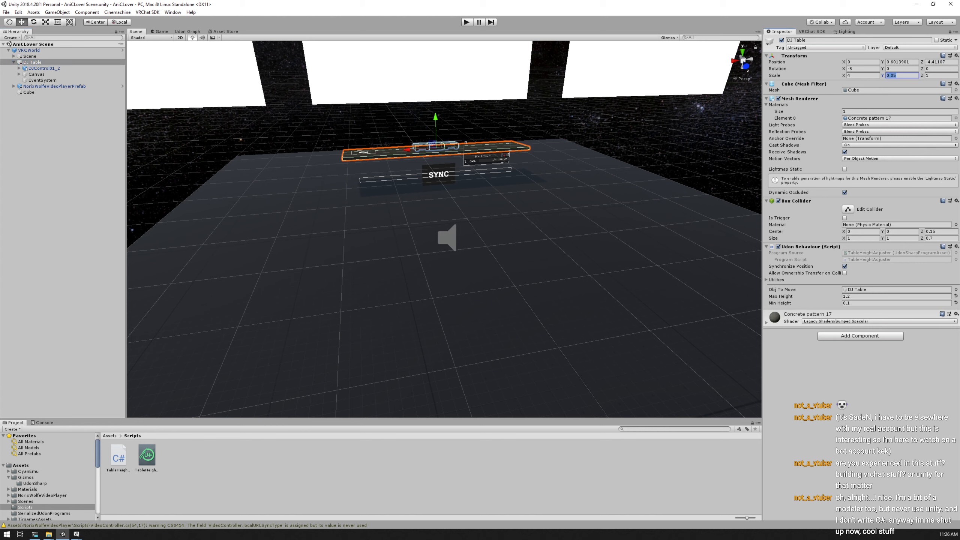
left_click(44, 69)
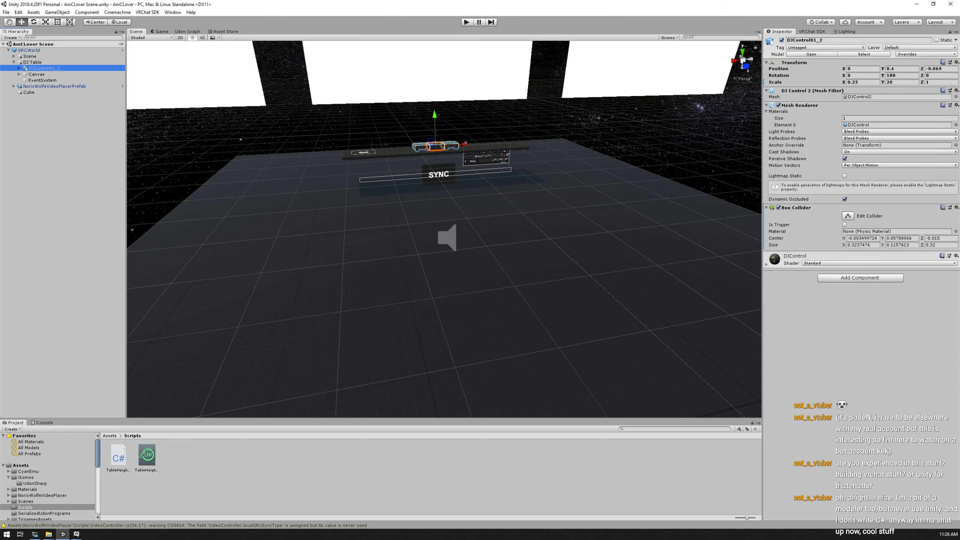
left_click(901, 82)
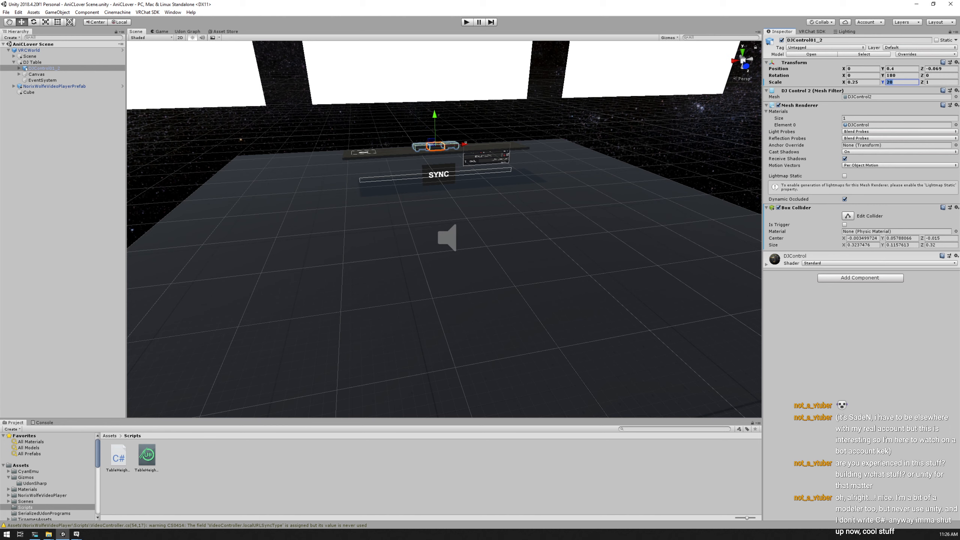
left_click(895, 82)
left_click(32, 62)
left_click(862, 76)
left_click(44, 68)
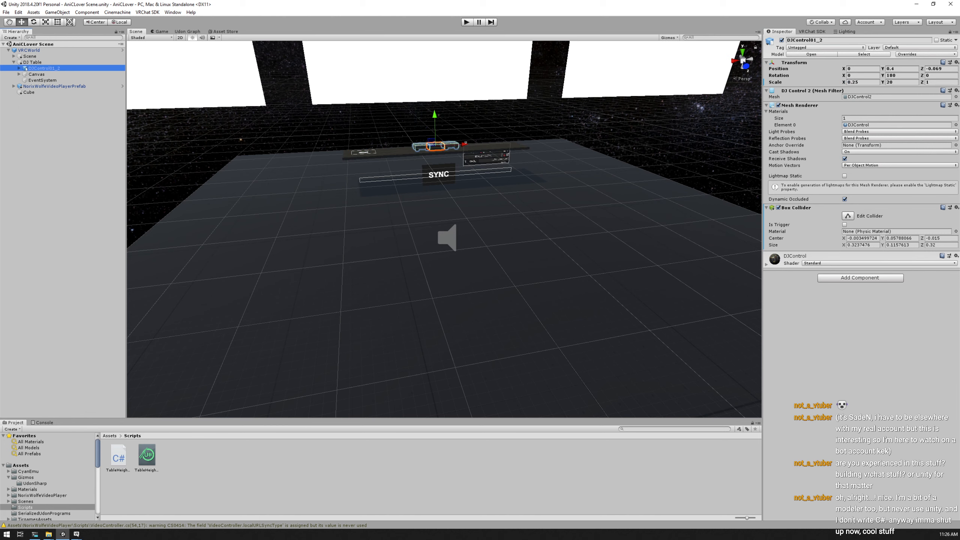
left_click(862, 83)
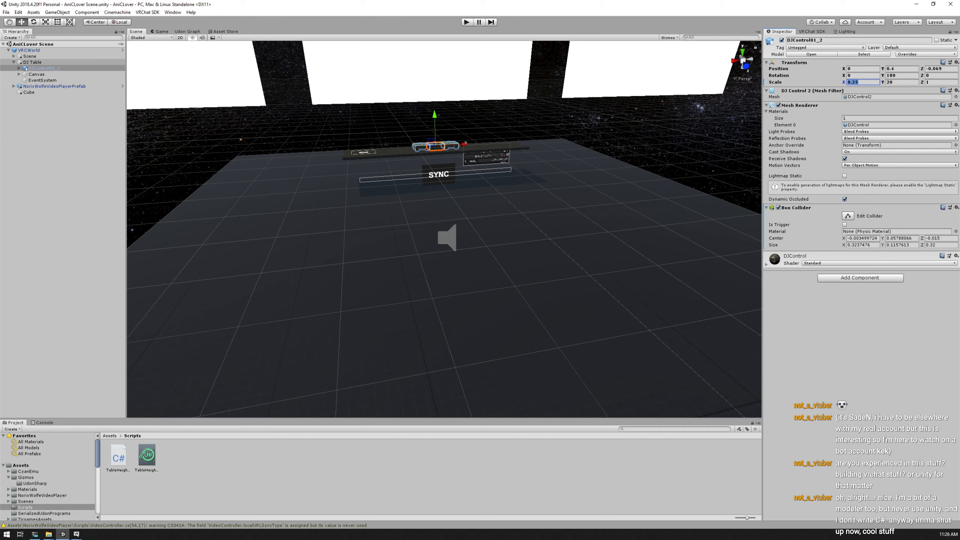
Try sliding the DJ Table along its X axis, undo the move and redo the extra undone change
left_click(32, 62)
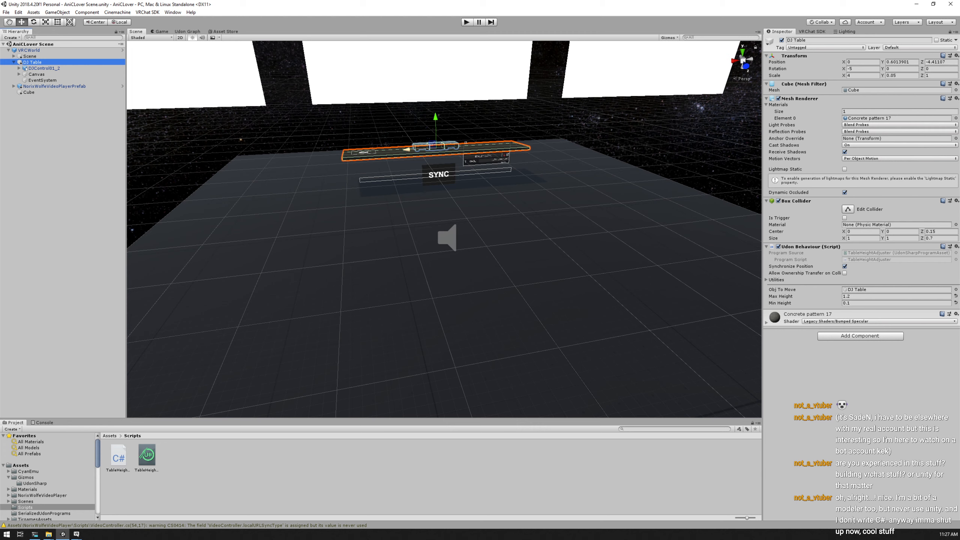
left_click_drag(406, 150, 301, 155)
key("ctrl+z")
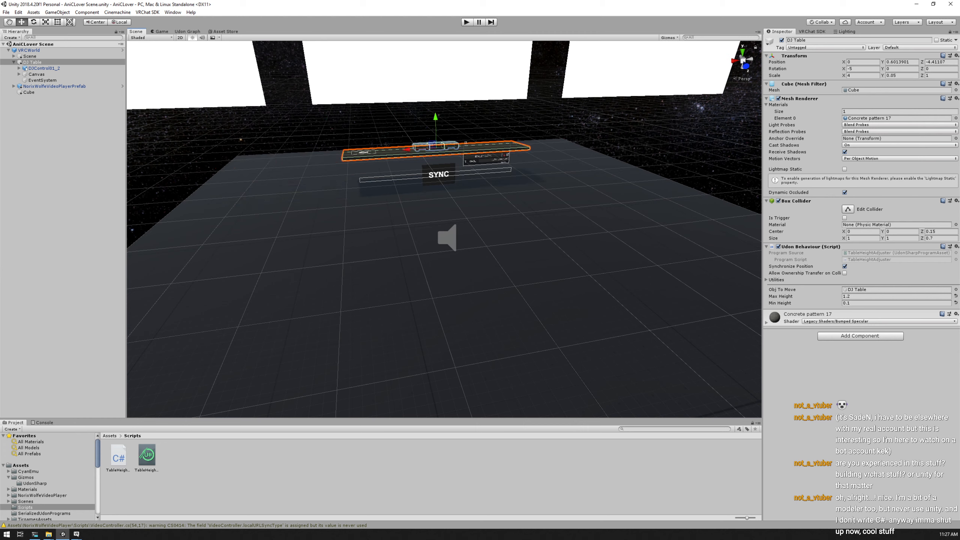
key("ctrl+z")
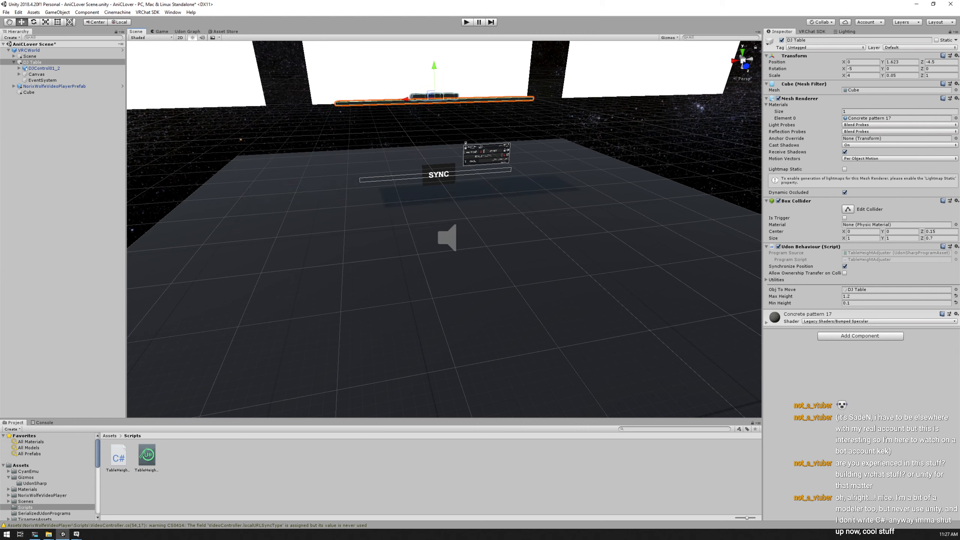
key("ctrl+y")
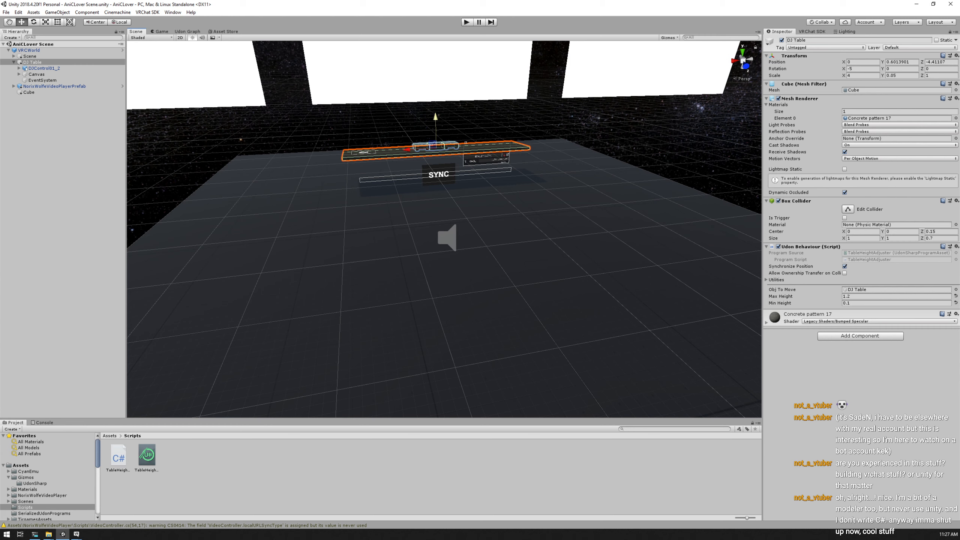
Enlarge the DJControl01_2 decks on the table by setting their scale to X 0.325 and Z 1.3
left_click(43, 73)
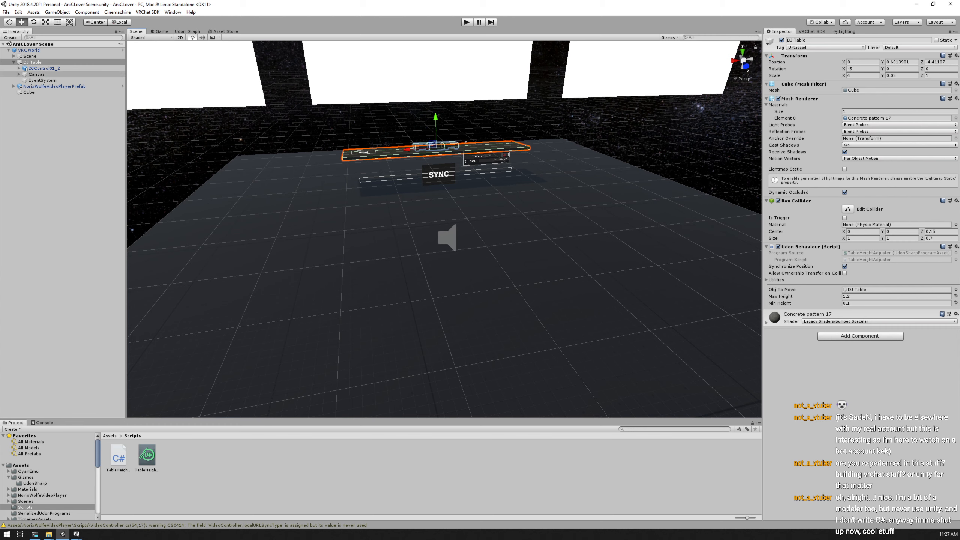
left_click(44, 69)
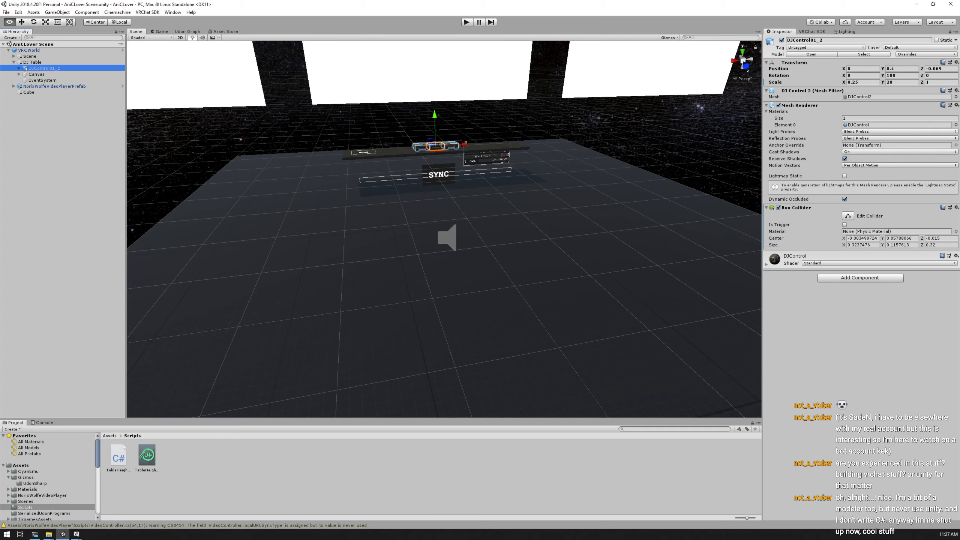
left_click_drag(325, 212, 620, 223, "alt")
left_click_drag(147, 277, 206, 189, "alt")
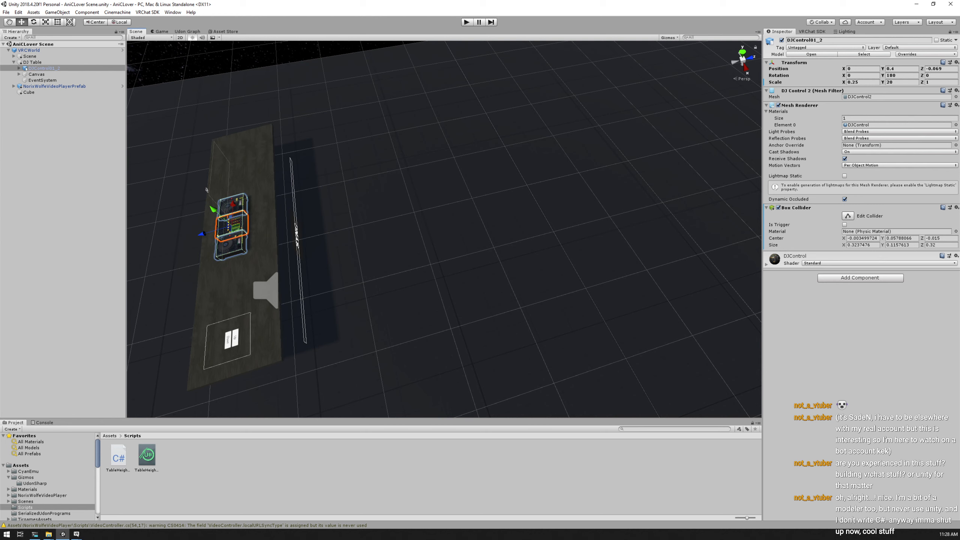
left_click(853, 82)
type("0.3265")
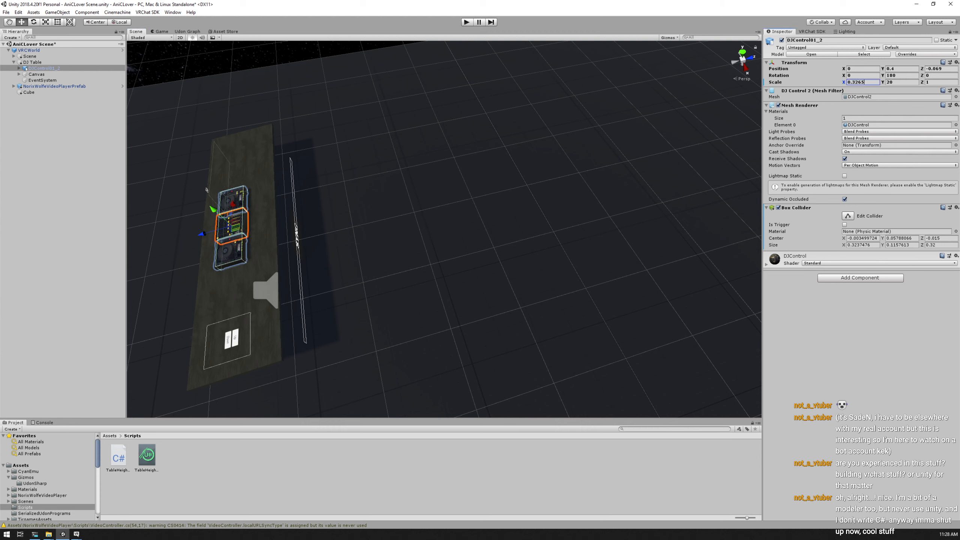
key("BackSpace")
type("5")
key("Tab")
key("Tab")
type(".3")
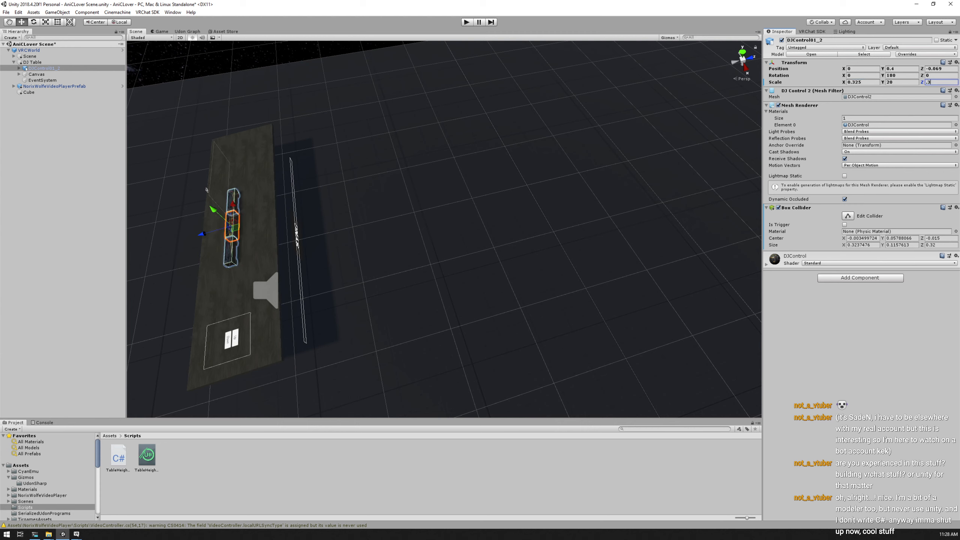
key("BackSpace")
key("BackSpace")
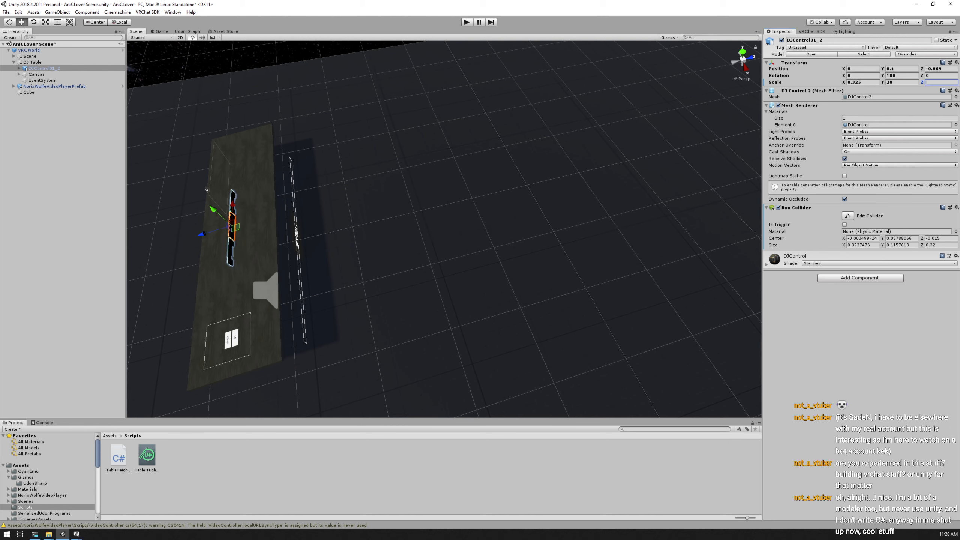
type("1.3")
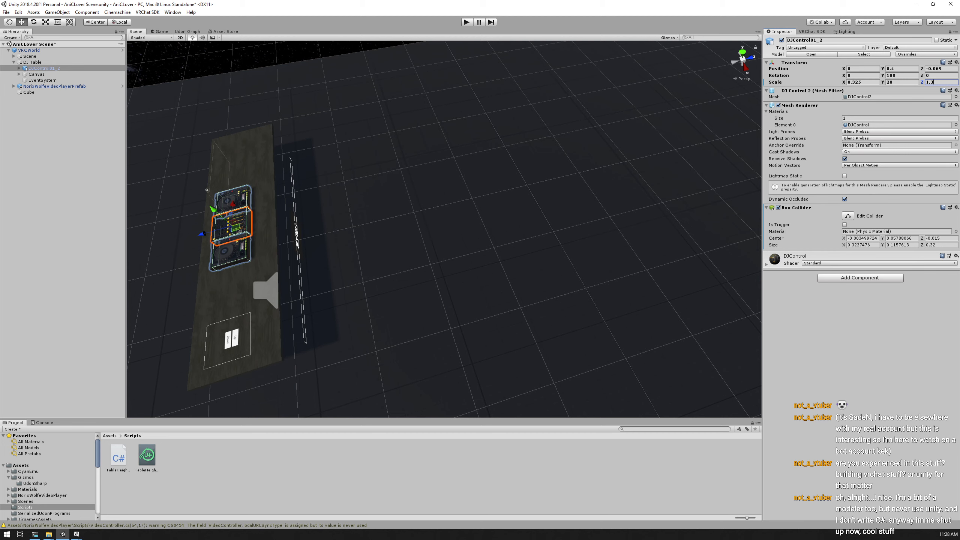
Restore the DJControl01_2 decks' scale to X 0.25 and Z 1
left_click_drag(864, 82, 851, 82)
type(".25")
key("Tab")
key("Tab")
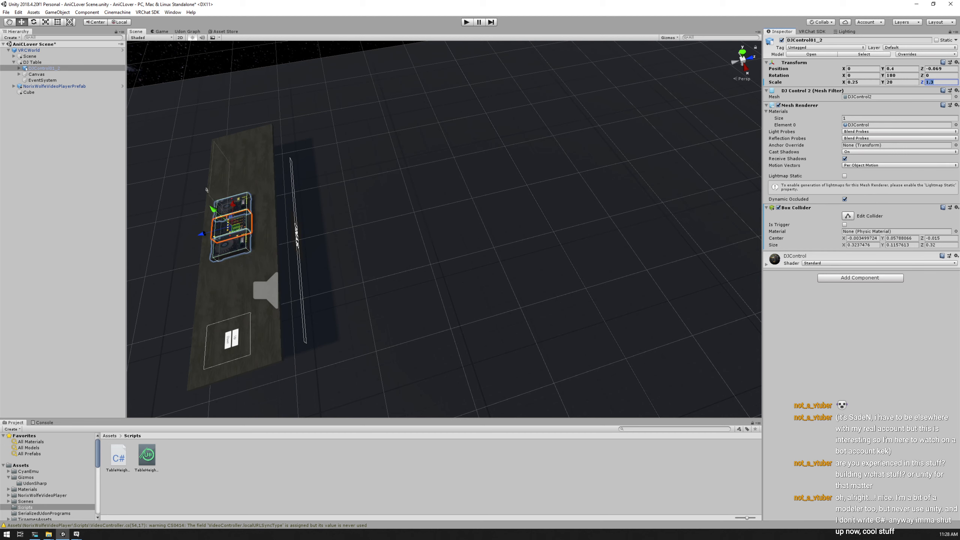
type("1.")
key("Return")
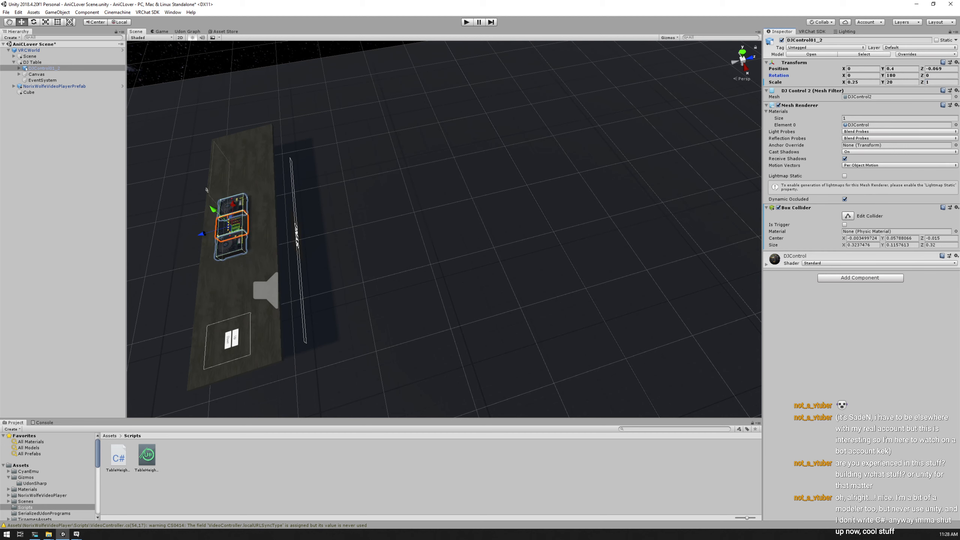
Save the AniCLover scene and inspect the decks and height buttons on the table from an angled view
left_click_drag(340, 242, 488, 191, "alt")
left_click_drag(315, 359, 396, 393, "alt")
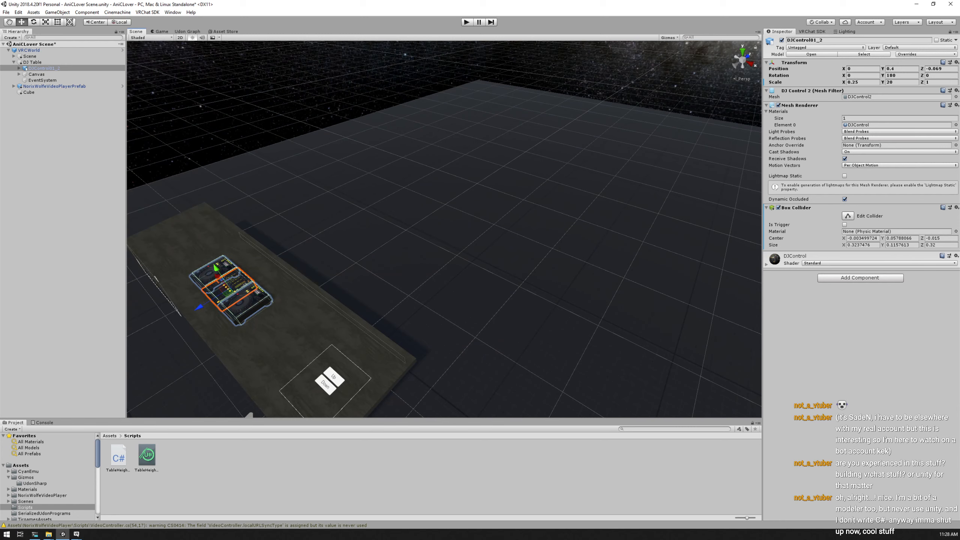
key("ctrl+s")
middle_click_drag(378, 264, 465, 187)
mouse_move(465, 187)
left_mouse_down("alt")
mouse_move(533, 127)
mouse_move(507, 150)
mouse_move(484, 212)
mouse_move(454, 187)
left_mouse_up("alt")
Switch back to the VRChat clients and look around in the smaller one
key("alt+Tab")
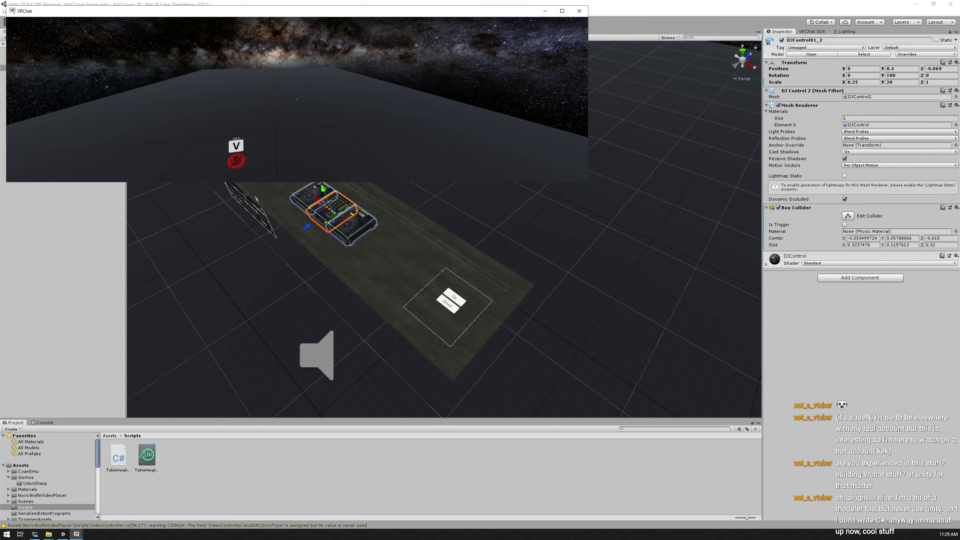
key("alt+Tab")
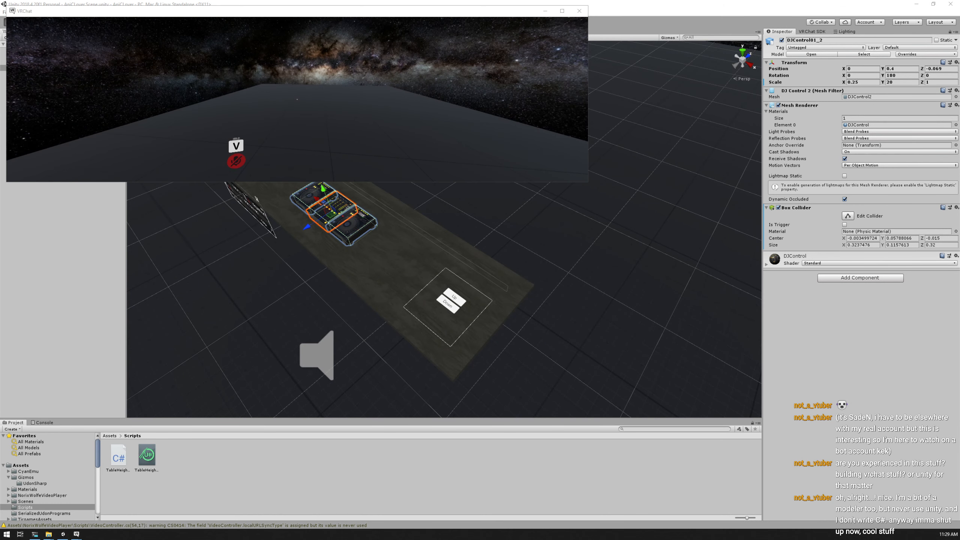